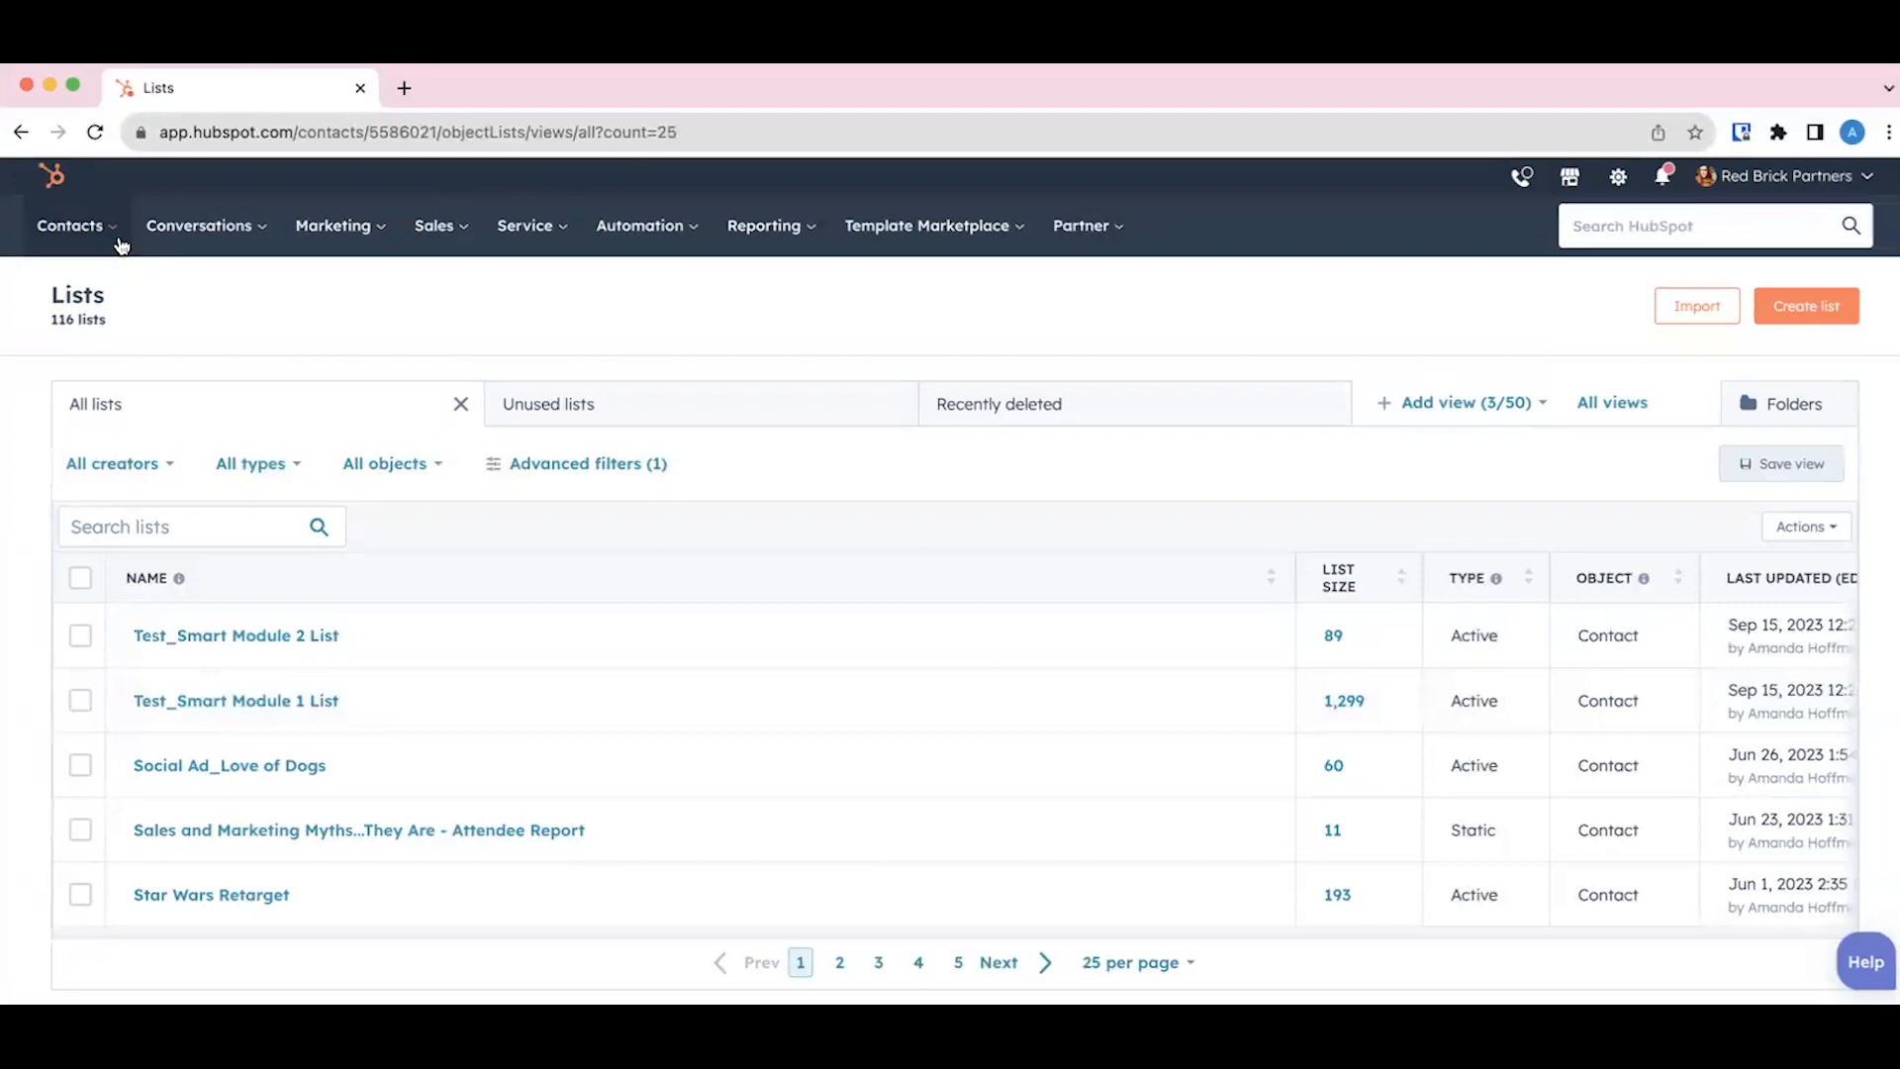
Step: Start creating a new list from the Lists page
{"action": "left_click", "coordinate": [114, 232]}
{"action": "scroll", "coordinate": [1799, 313], "scroll_direction": "down", "scroll_amount": 1}
{"action": "scroll", "coordinate": [1798, 292], "scroll_direction": "up", "scroll_amount": 1}
{"action": "left_click", "coordinate": [1796, 304]}
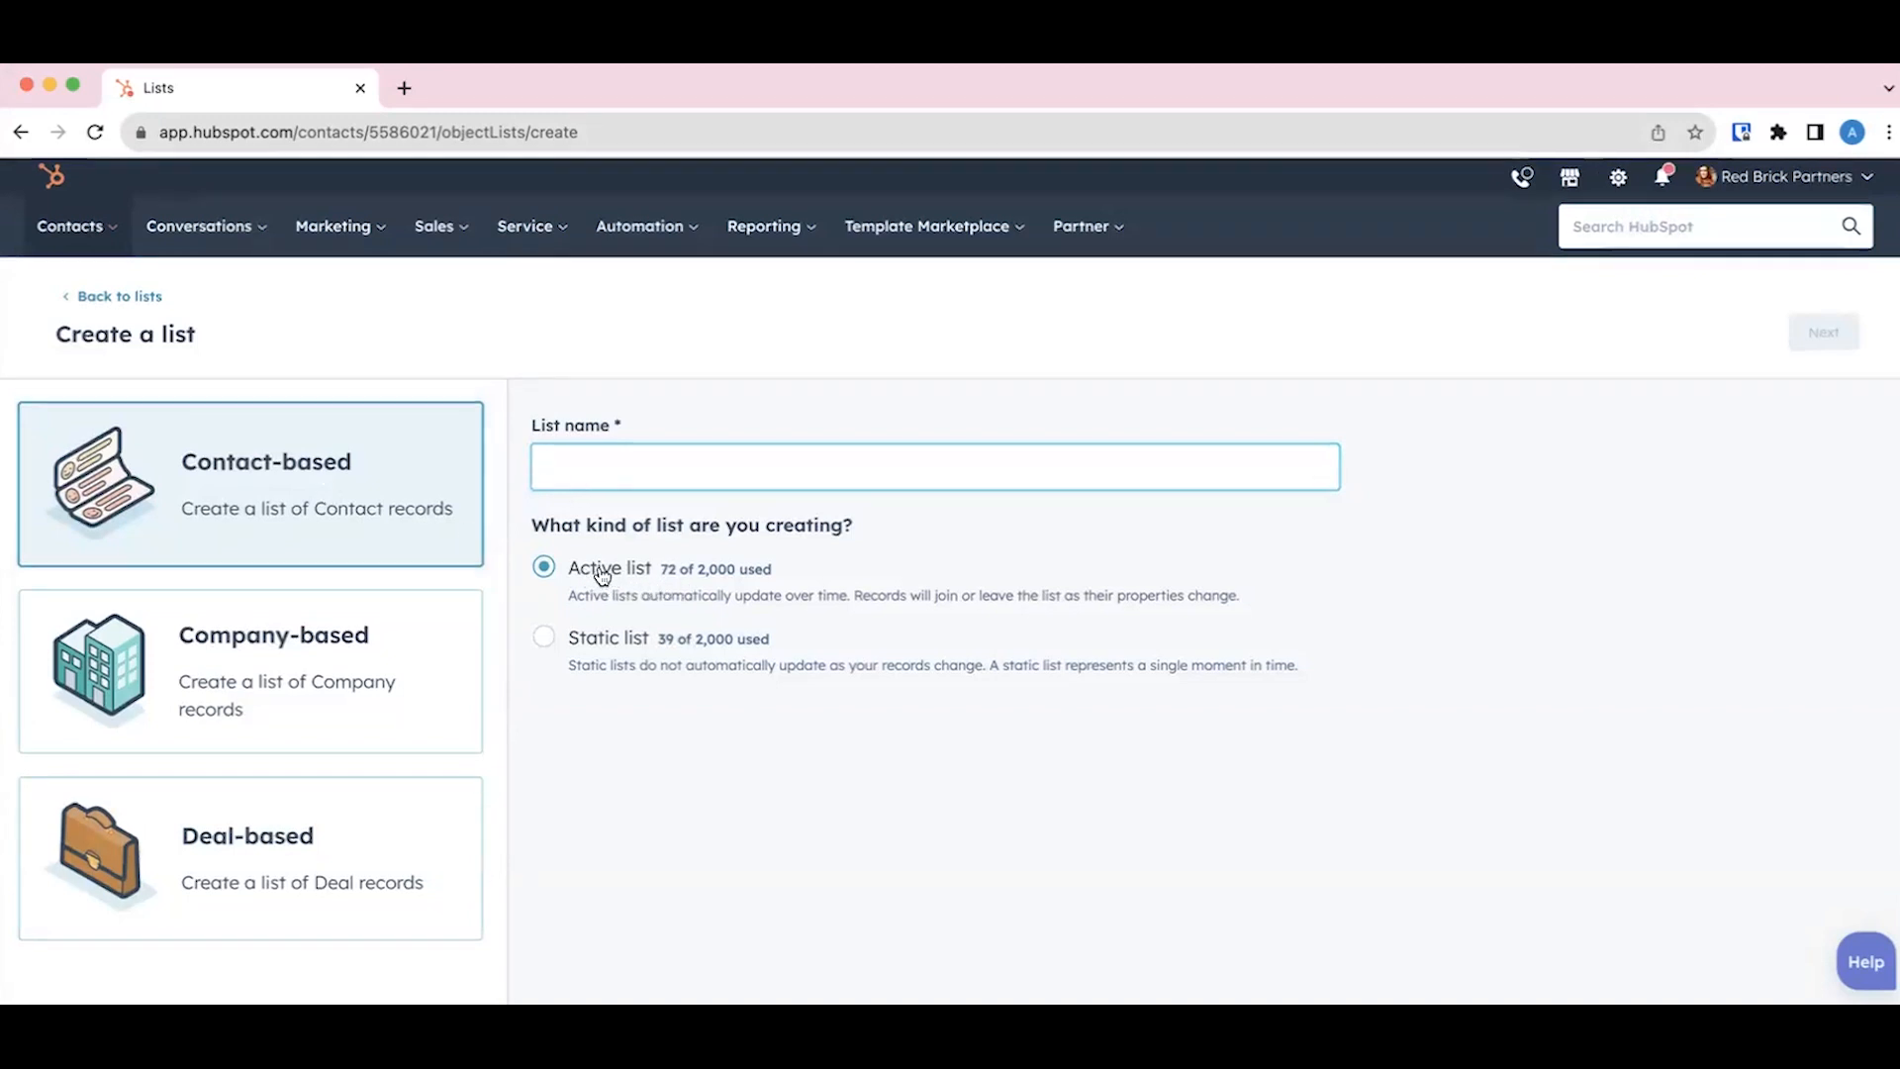
Step: Name the contact-based active list "Test for Training" and continue to its filter setup
{"action": "left_click", "coordinate": [546, 649]}
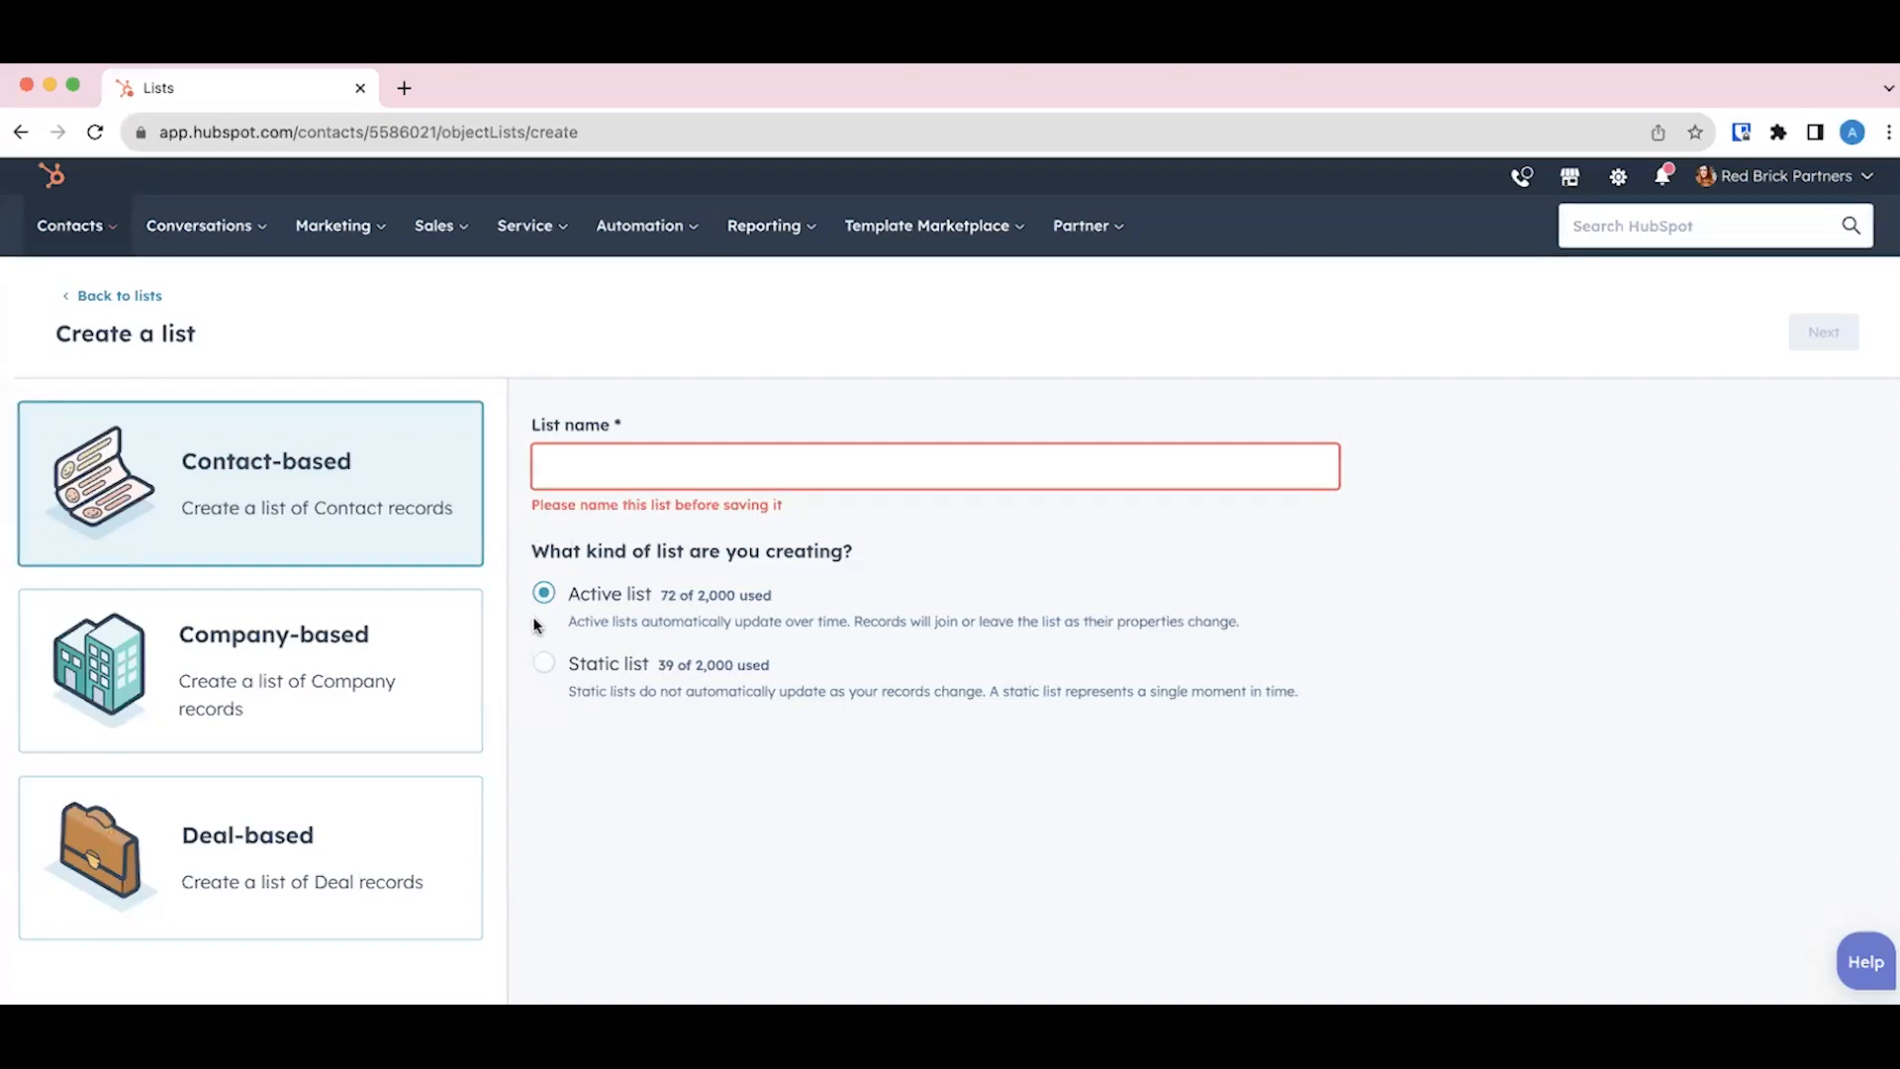
{"action": "left_click", "coordinate": [668, 467]}
{"action": "type", "text": "Tes"}
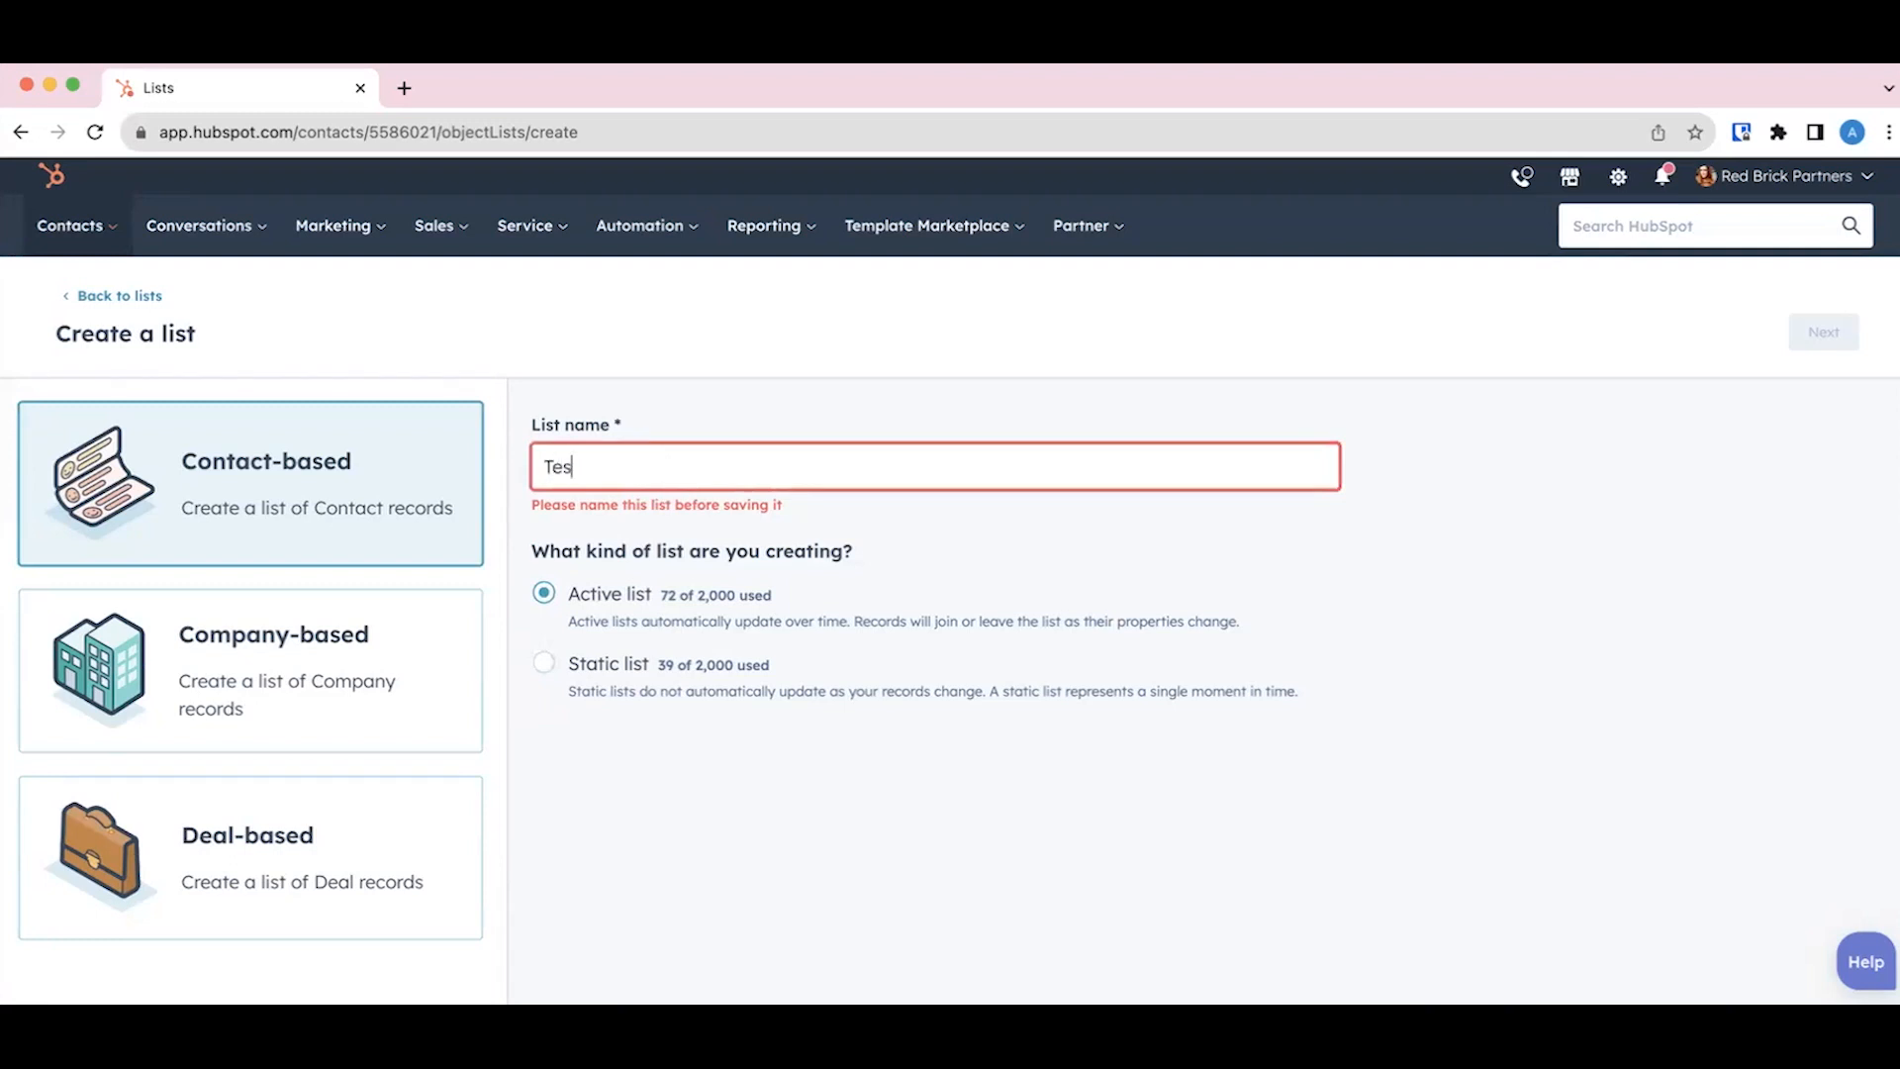
{"action": "type", "text": "t for T"}
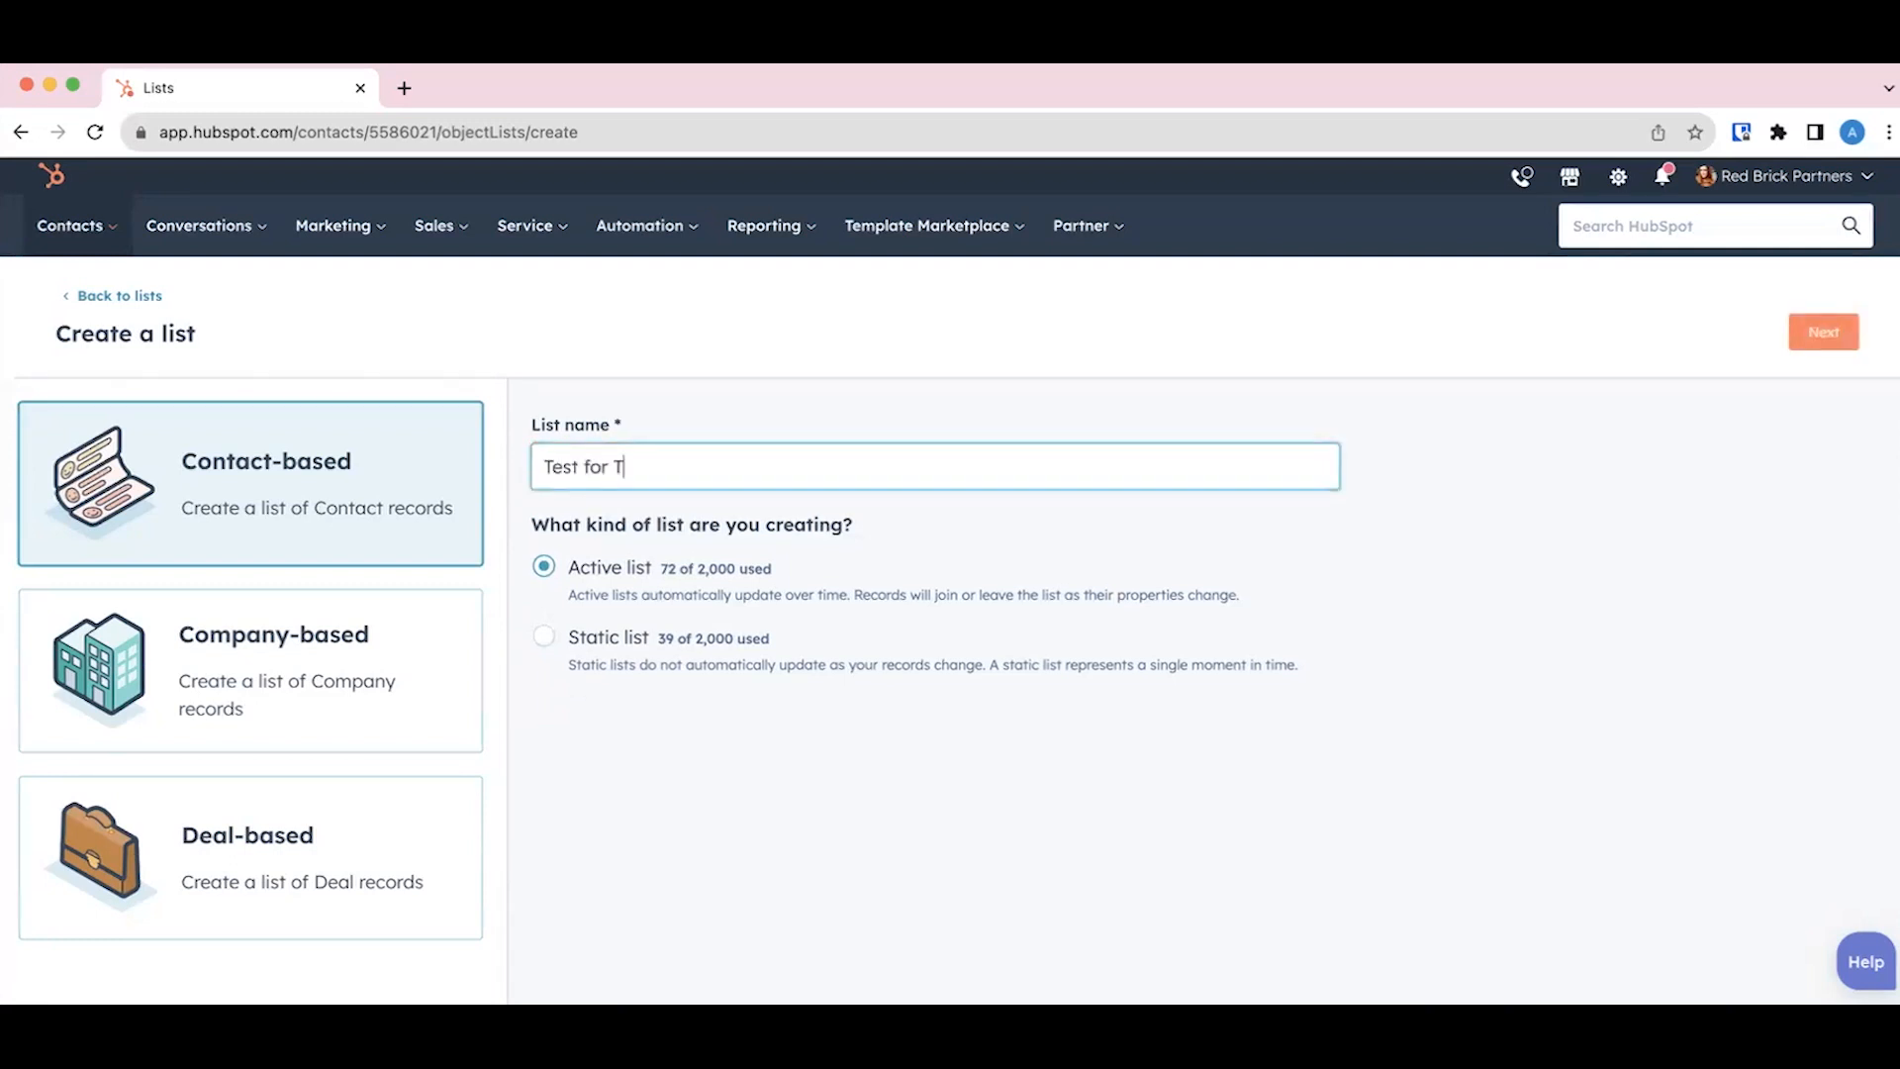
{"action": "type", "text": "raining"}
{"action": "left_click", "coordinate": [1824, 334]}
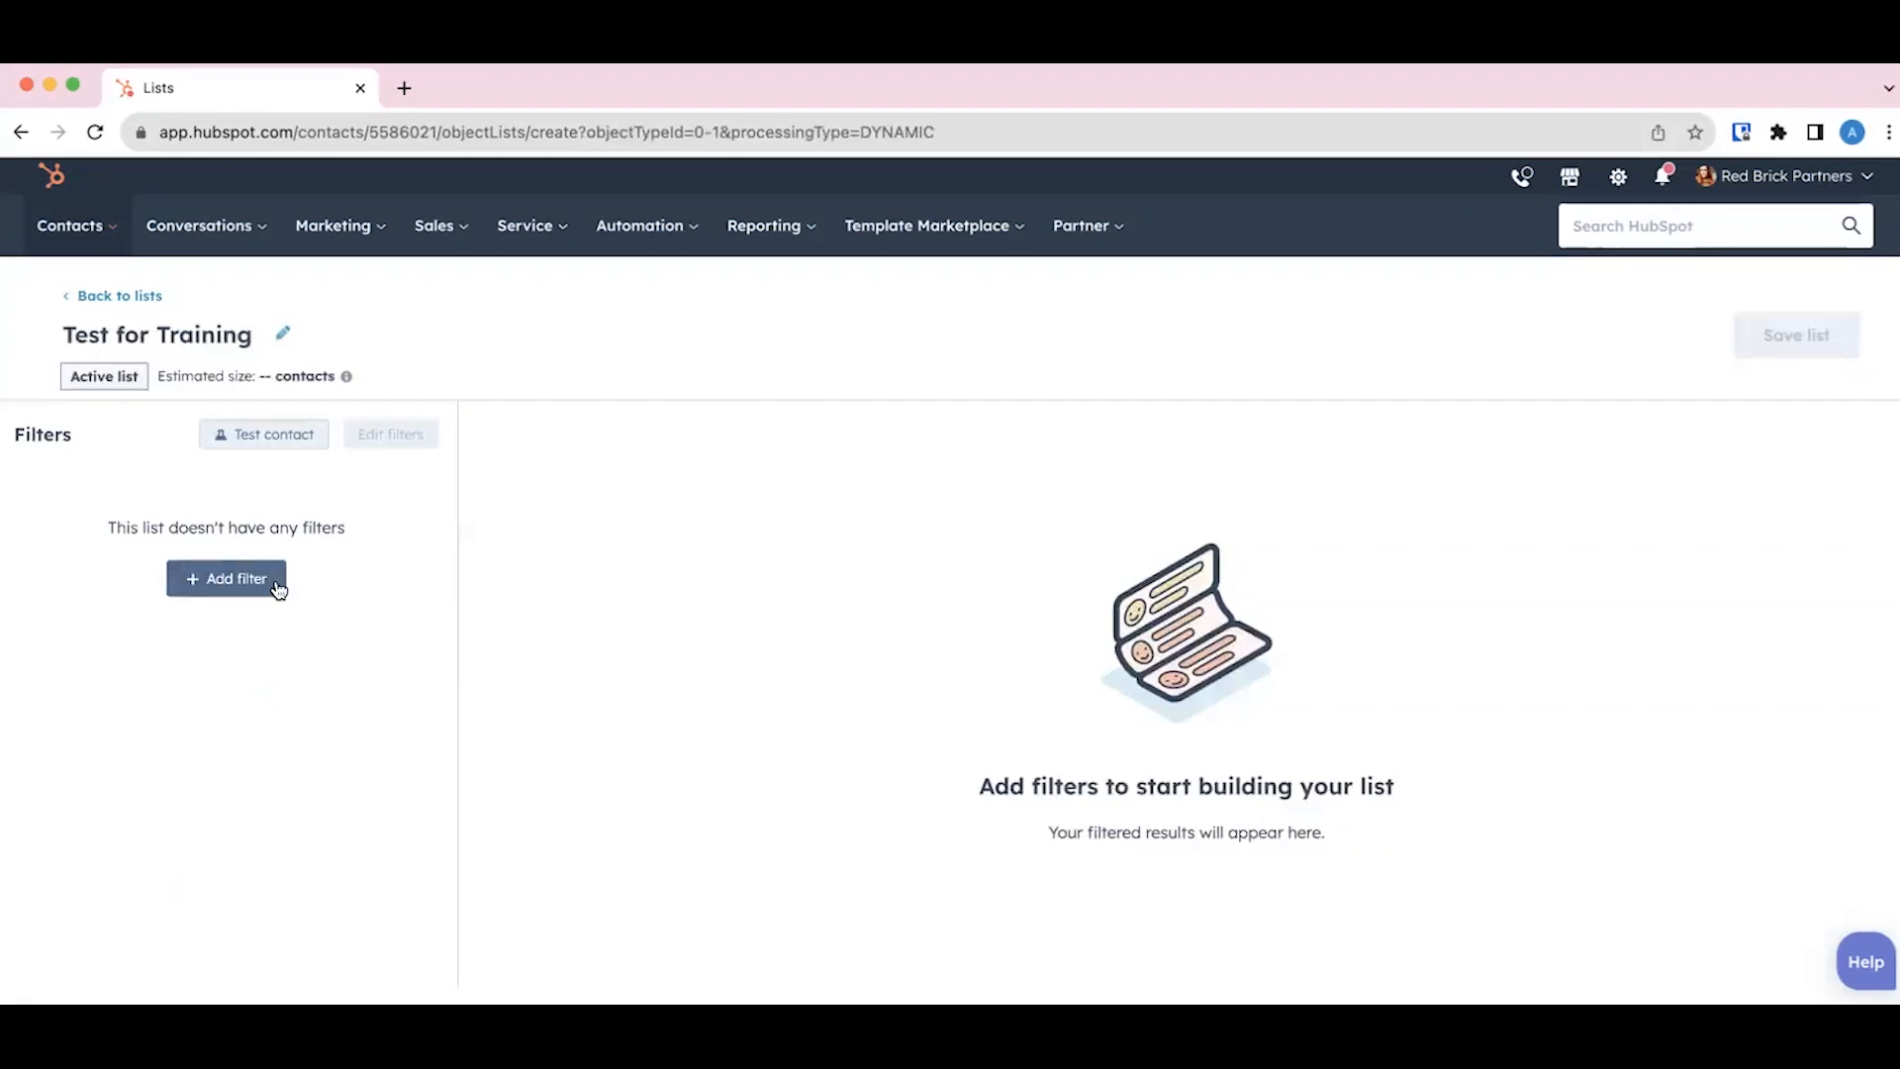
Step: Add a marketing email filter for the email "RBP_Monthly Newsletter_ General Marketing_June 2022"
{"action": "left_click", "coordinate": [217, 580]}
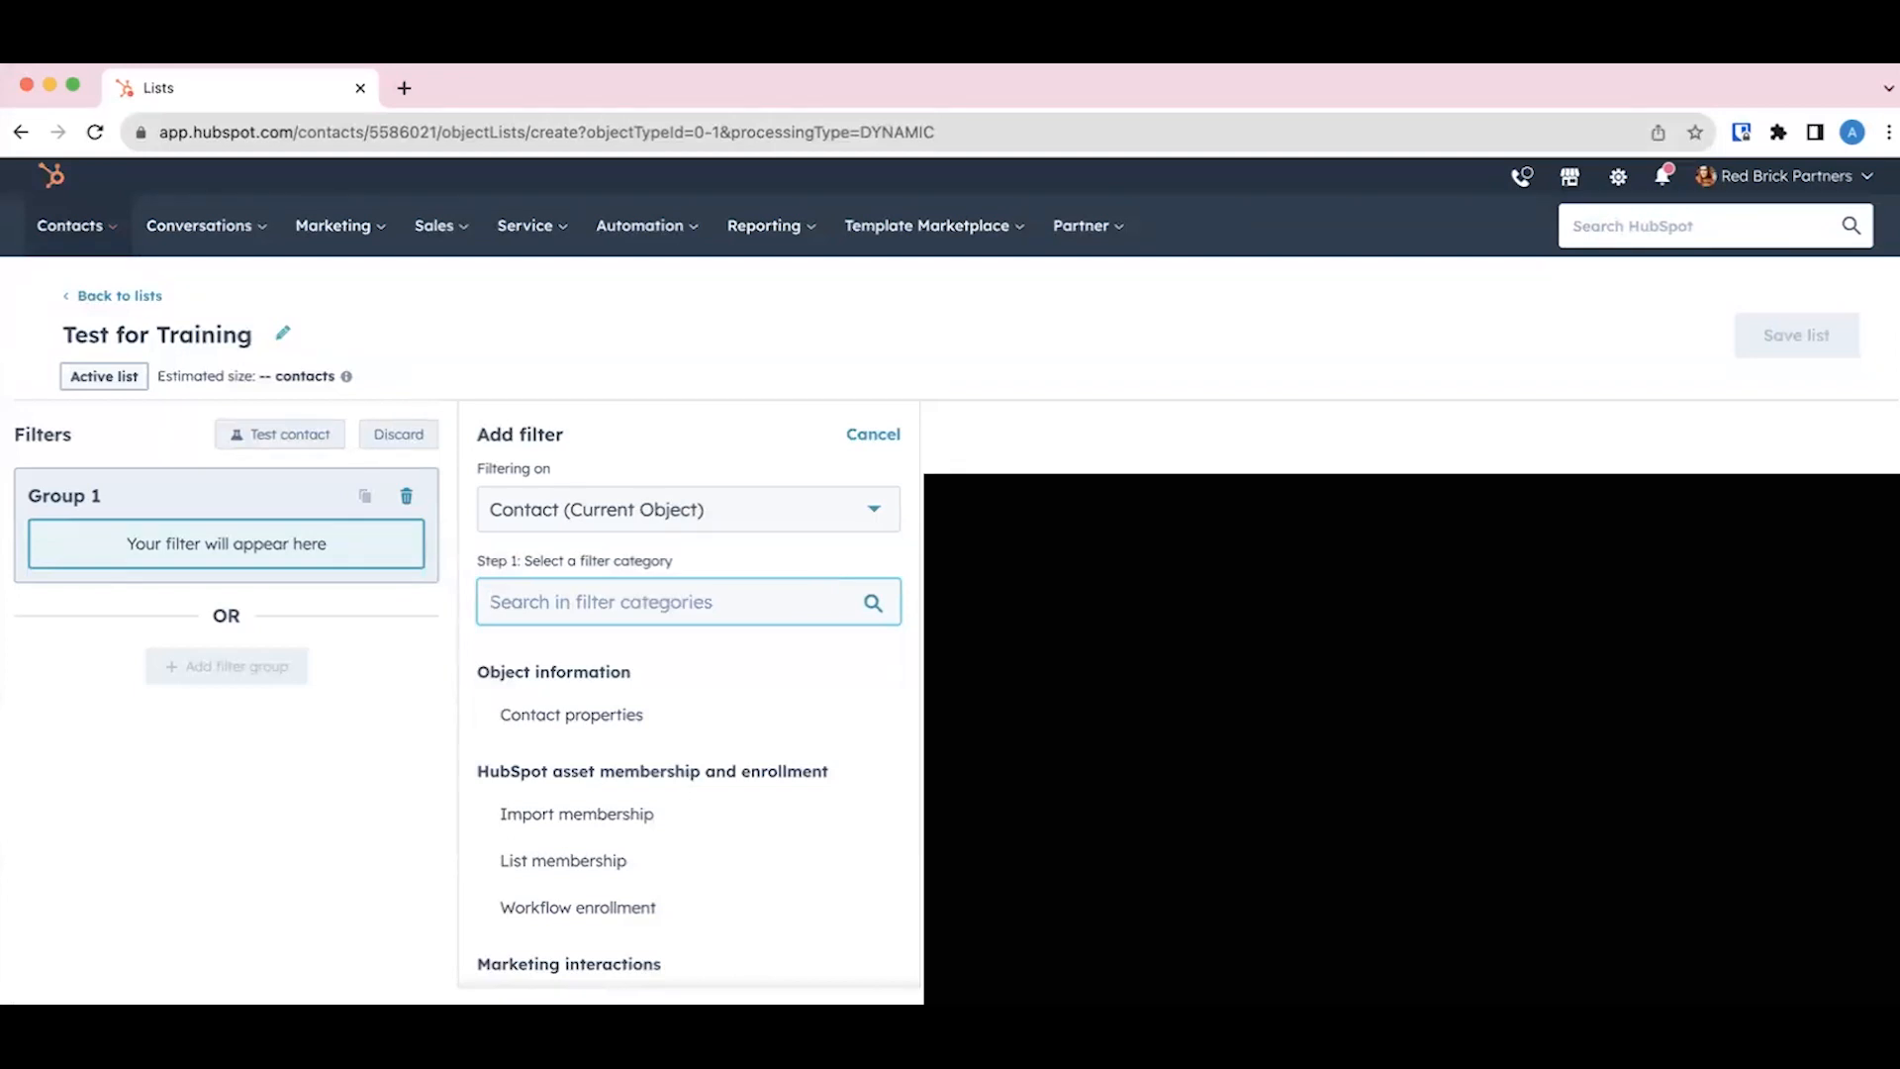
{"action": "type", "text": "mark"}
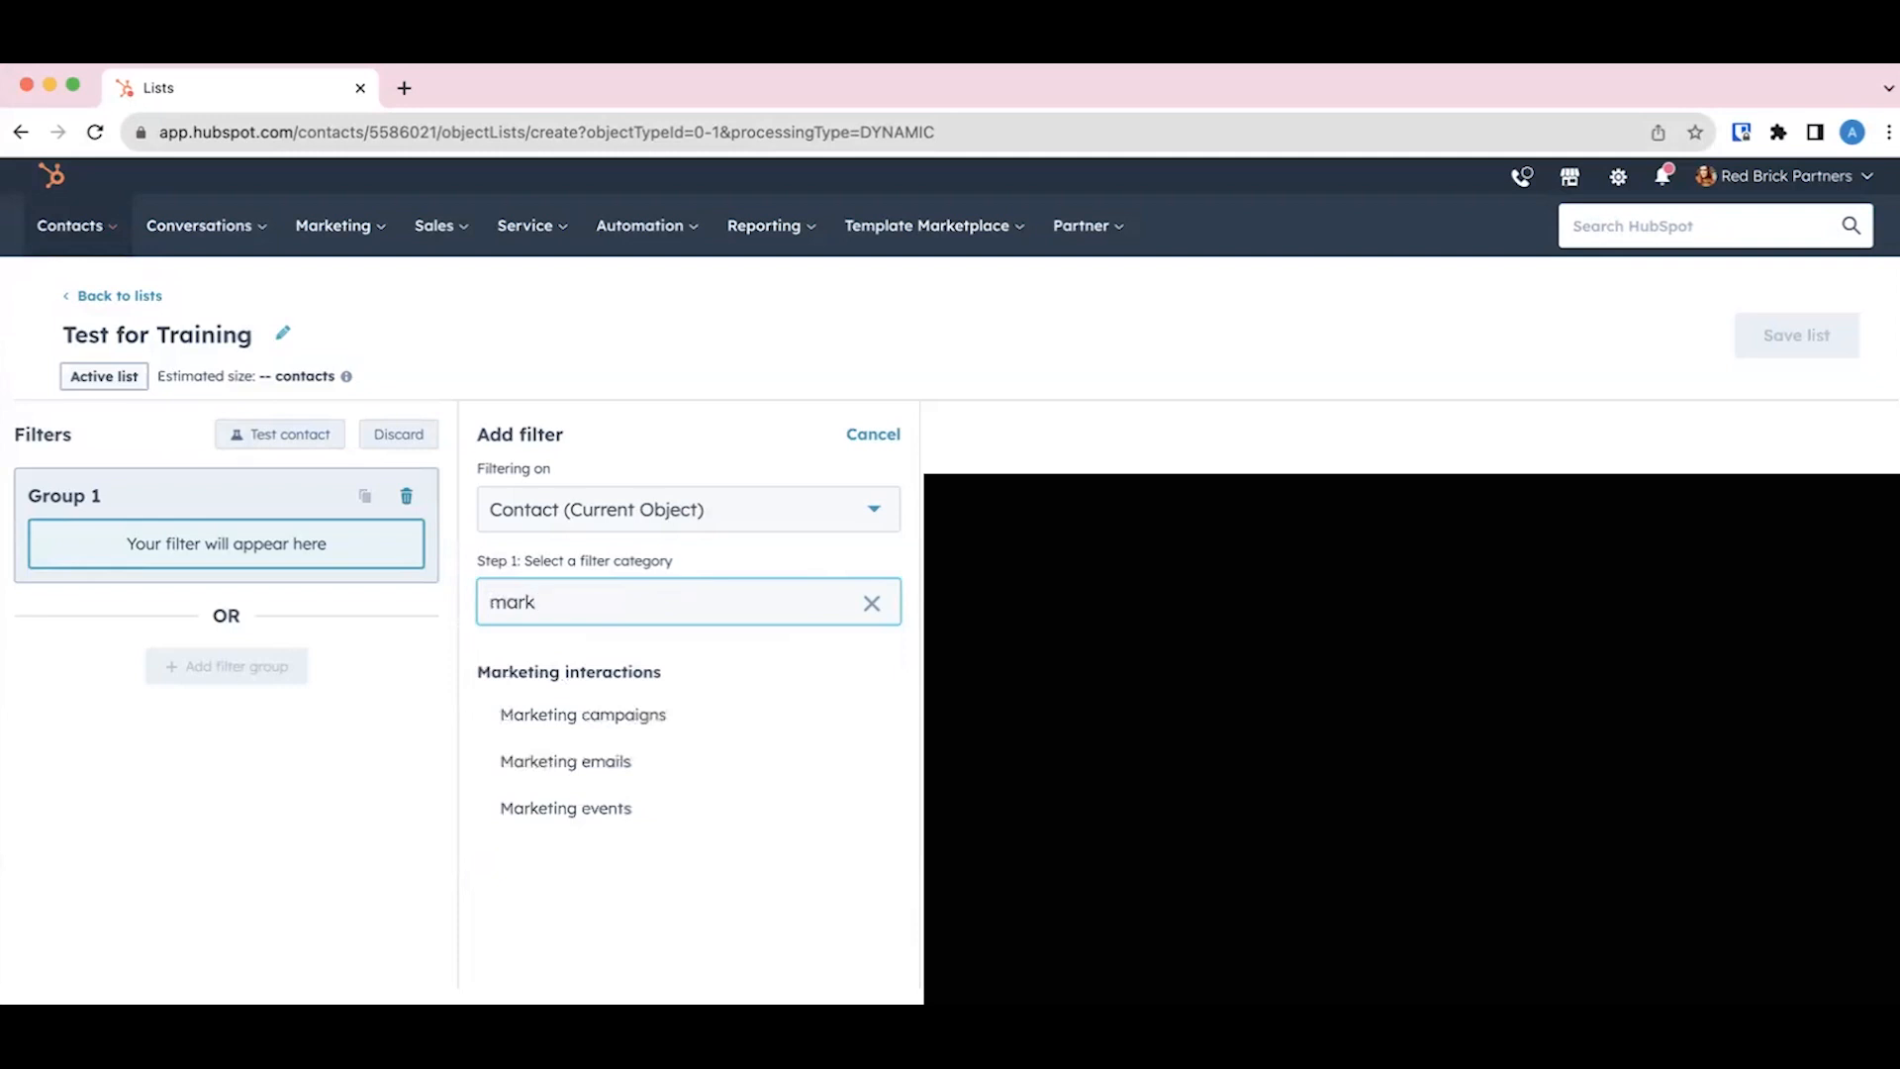
{"action": "left_click", "coordinate": [596, 764]}
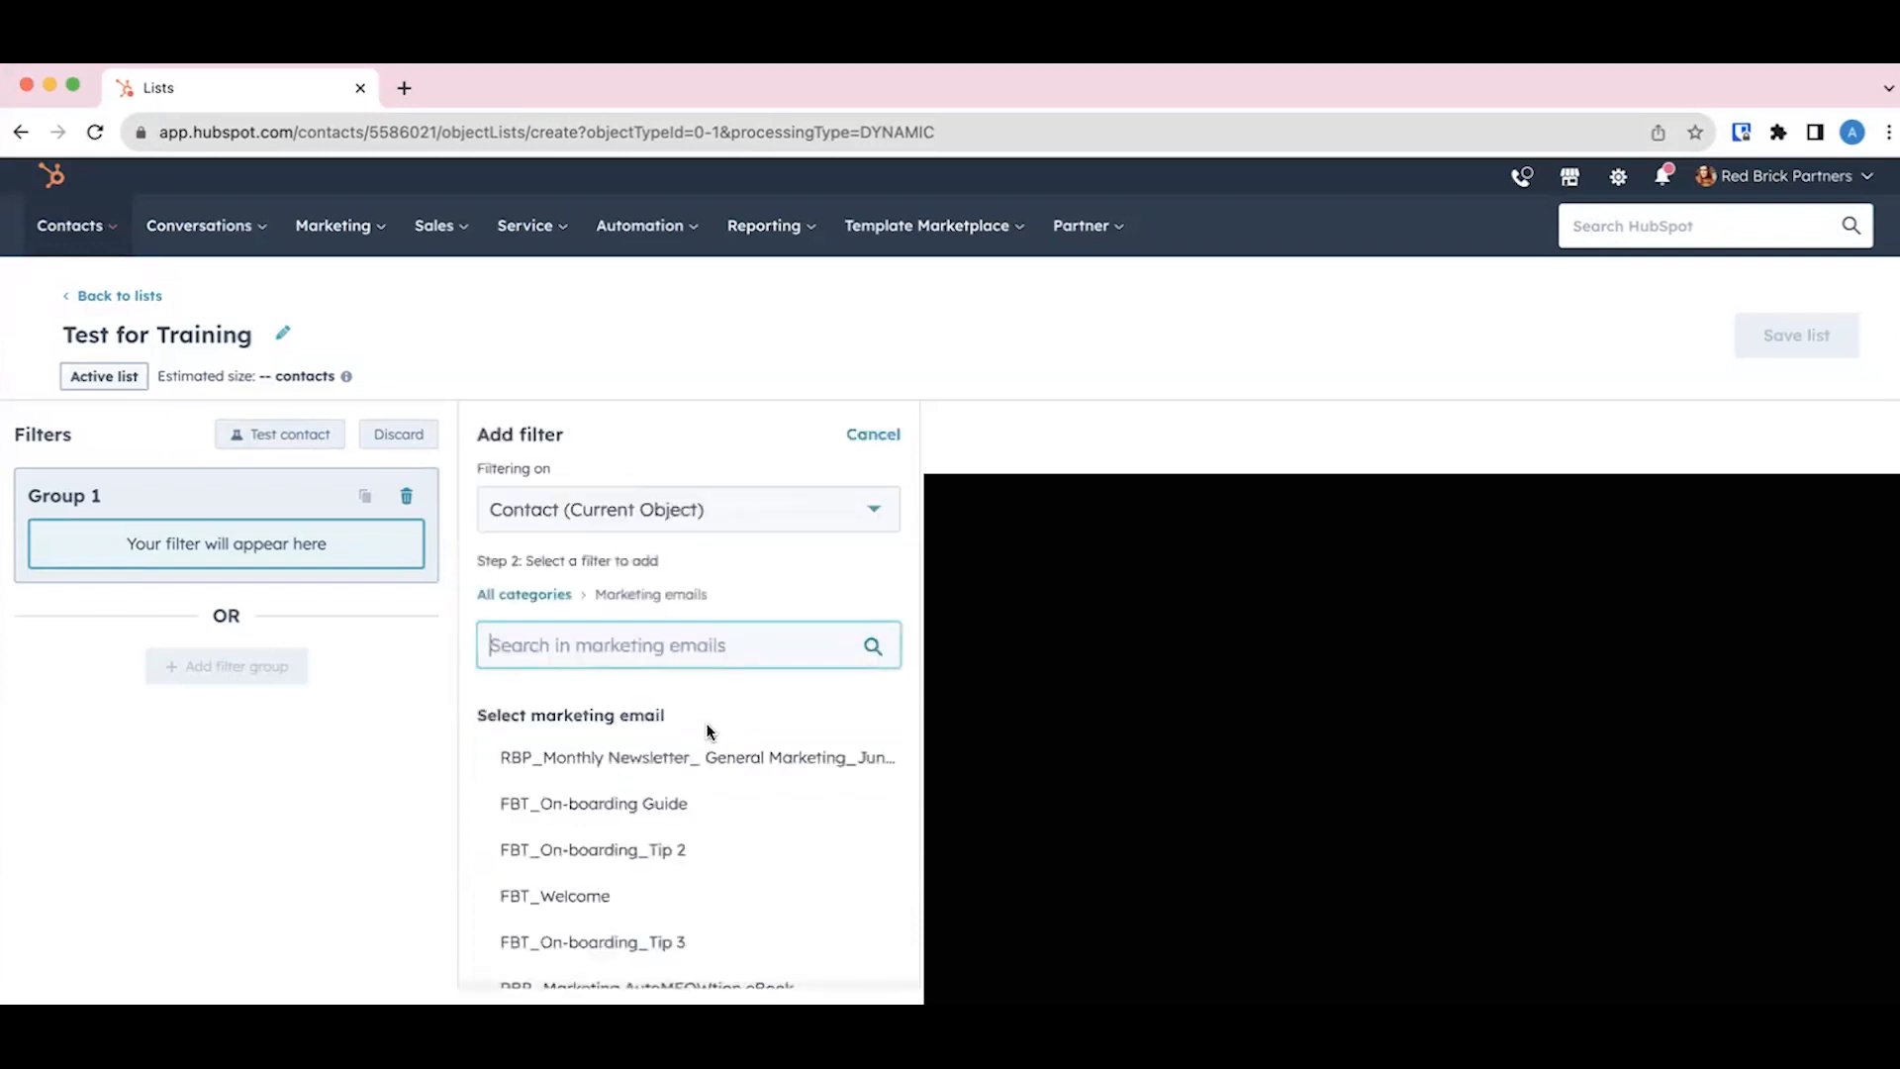
{"action": "left_click", "coordinate": [588, 767]}
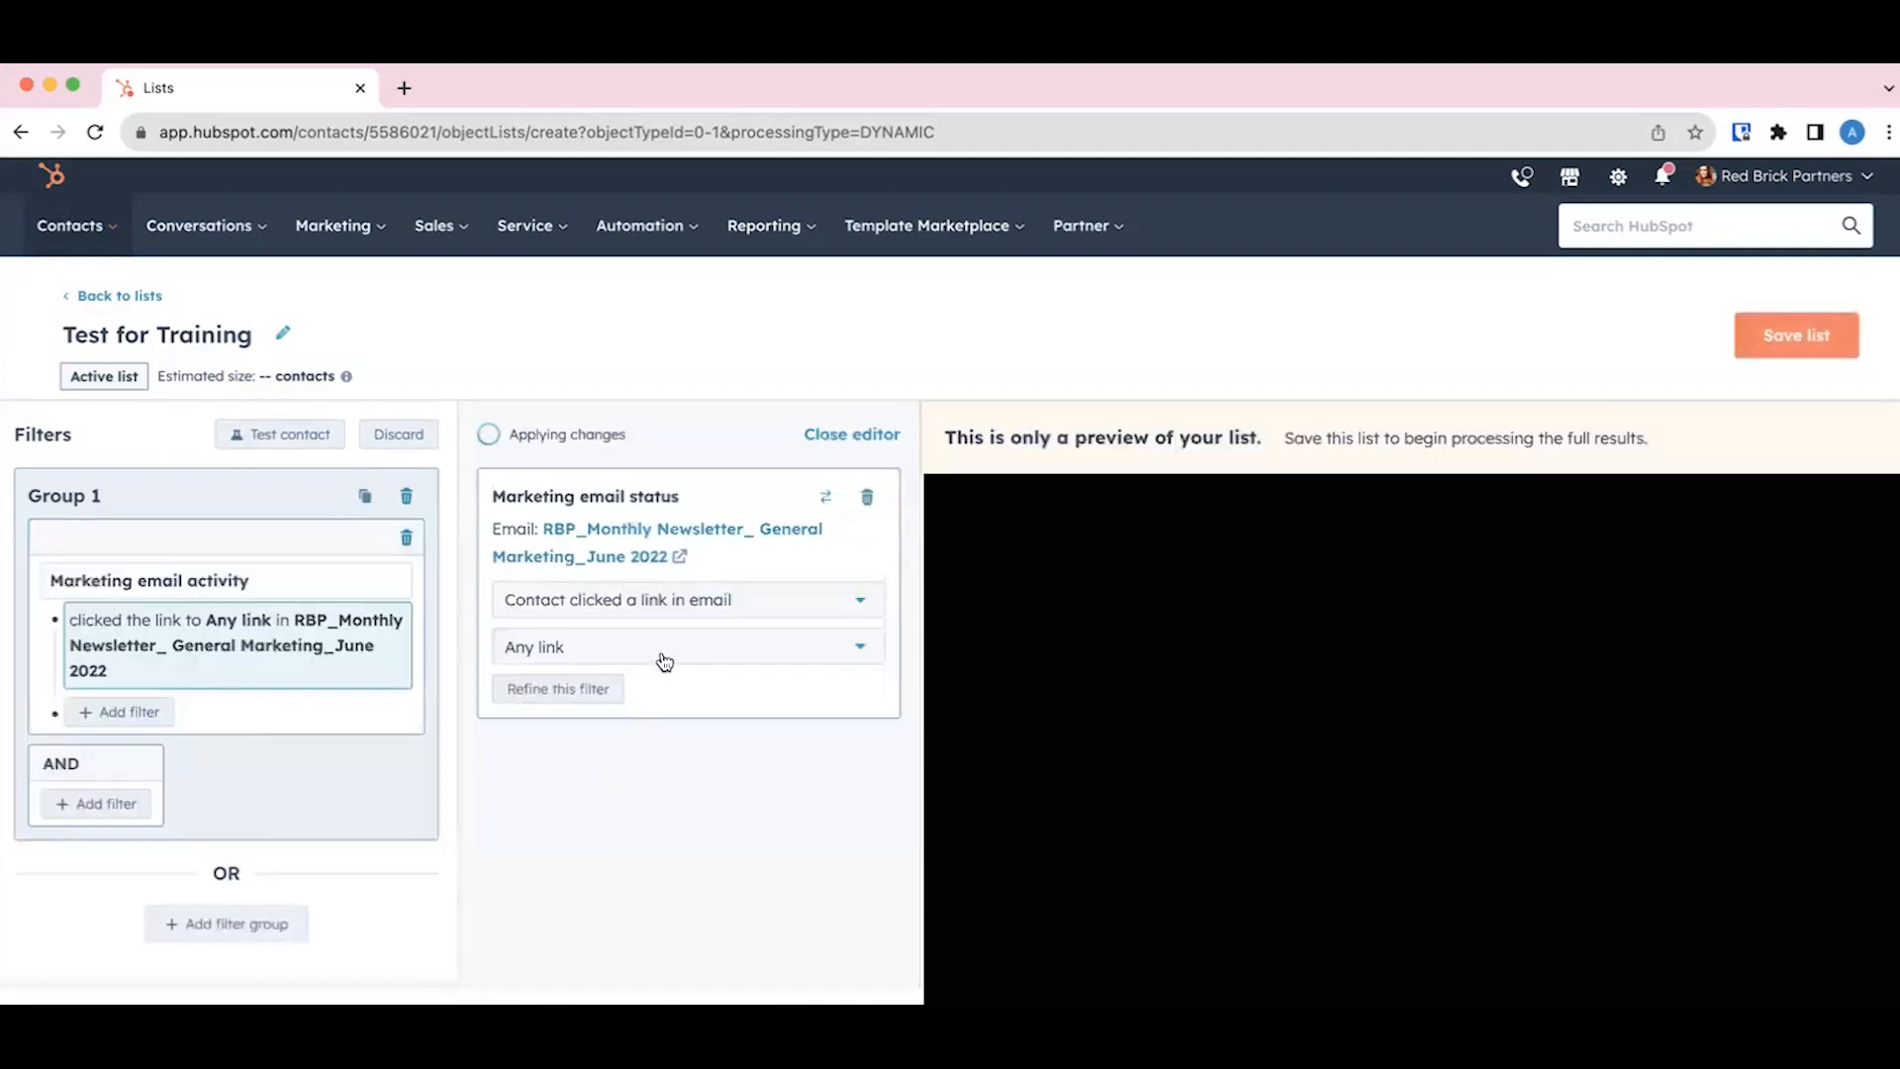
Step: Examine the link choices and the available contact status conditions for the marketing email filter
{"action": "left_click", "coordinate": [667, 661]}
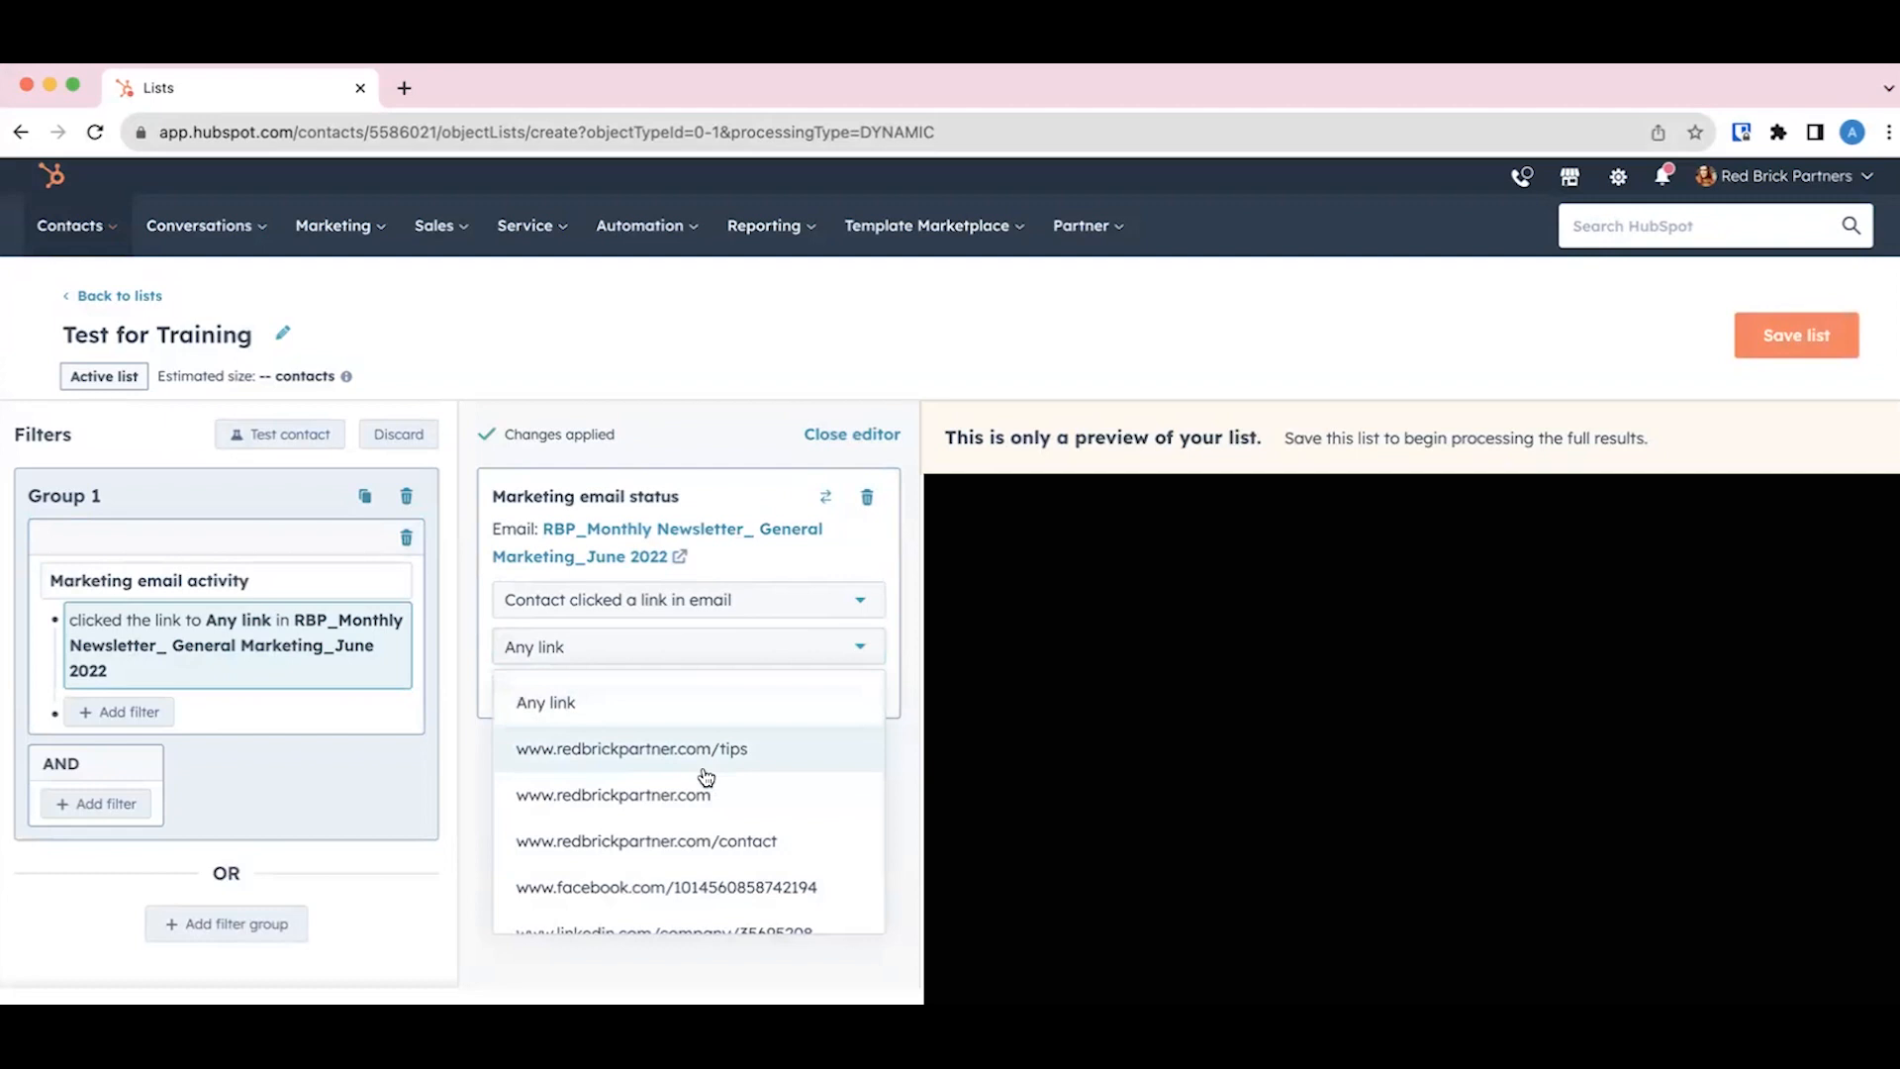
{"action": "scroll", "coordinate": [706, 776], "scroll_direction": "down", "scroll_amount": 2}
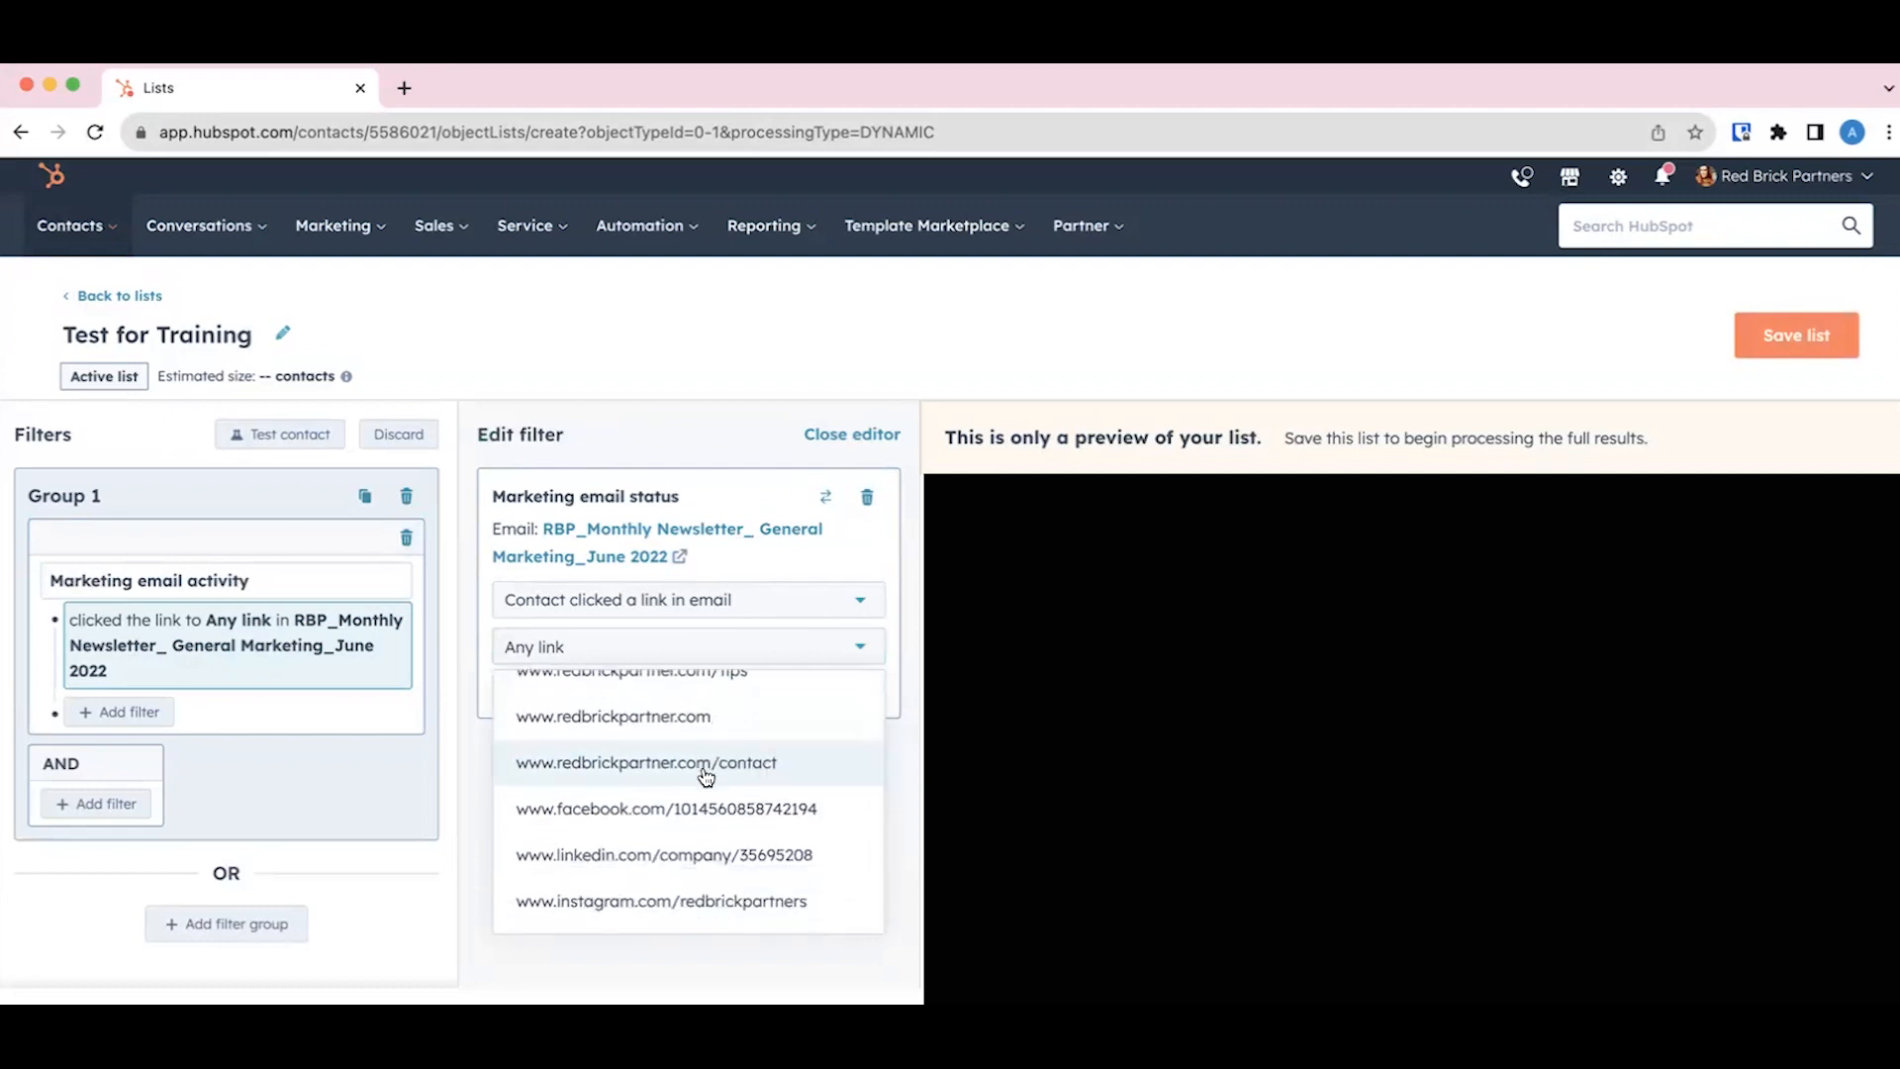
{"action": "scroll", "coordinate": [706, 776], "scroll_direction": "up", "scroll_amount": 2}
{"action": "left_click", "coordinate": [656, 606]}
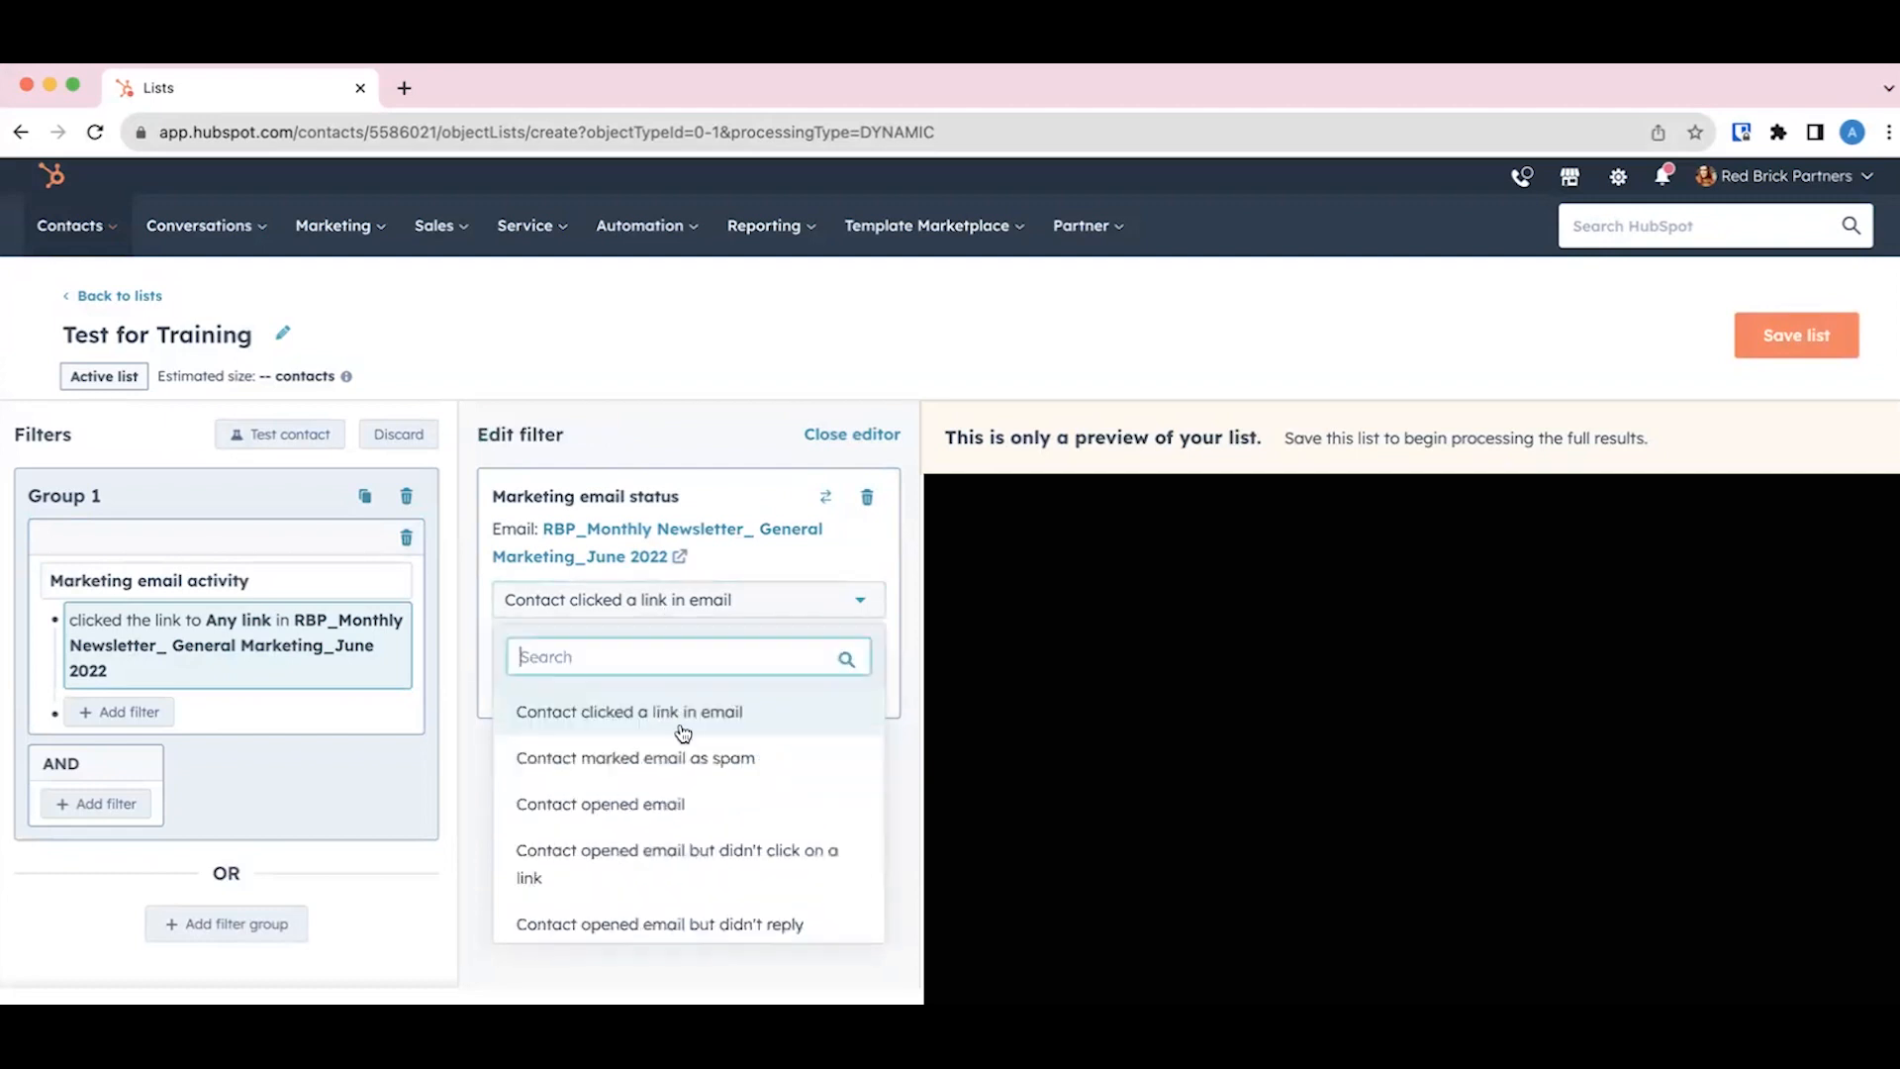
{"action": "left_click", "coordinate": [670, 615]}
{"action": "left_click", "coordinate": [670, 607]}
{"action": "scroll", "coordinate": [681, 775], "scroll_direction": "down", "scroll_amount": 5}
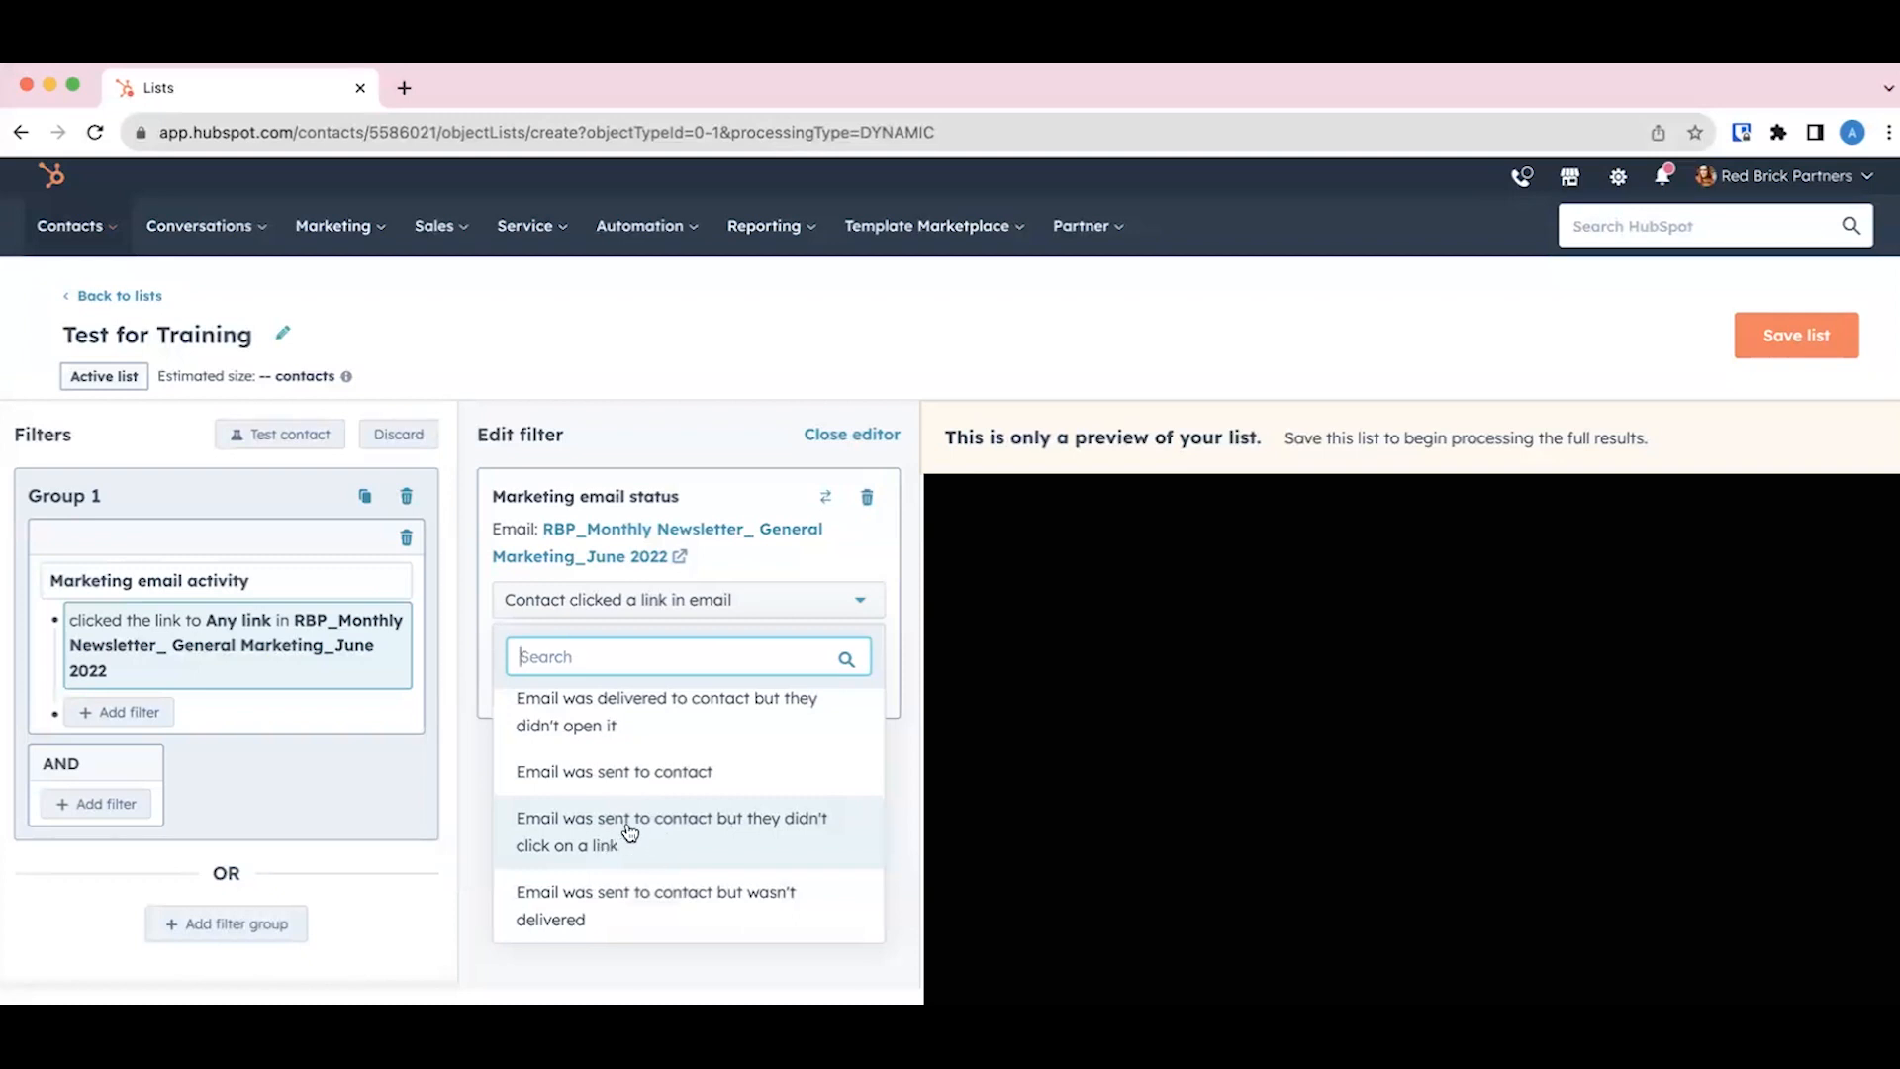
{"action": "scroll", "coordinate": [629, 833], "scroll_direction": "up", "scroll_amount": 1}
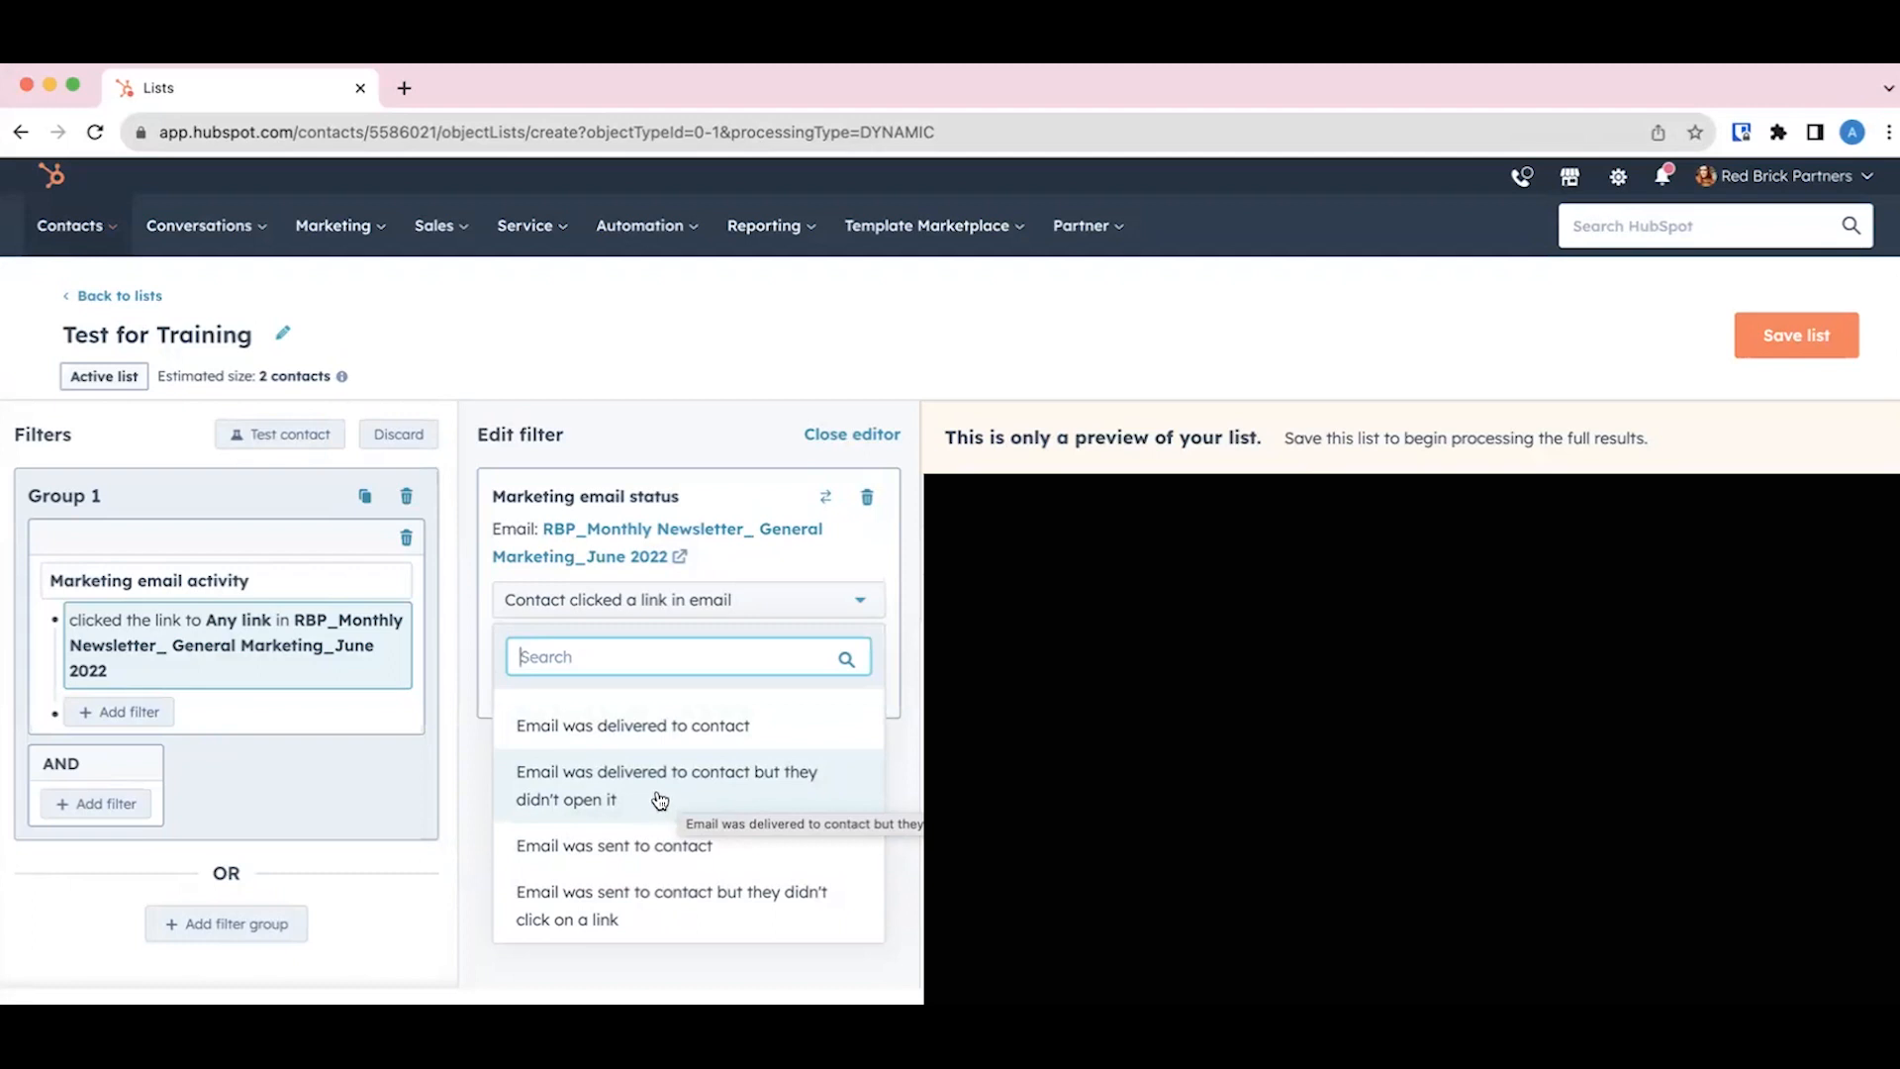
{"action": "scroll", "coordinate": [660, 799], "scroll_direction": "down", "scroll_amount": 1}
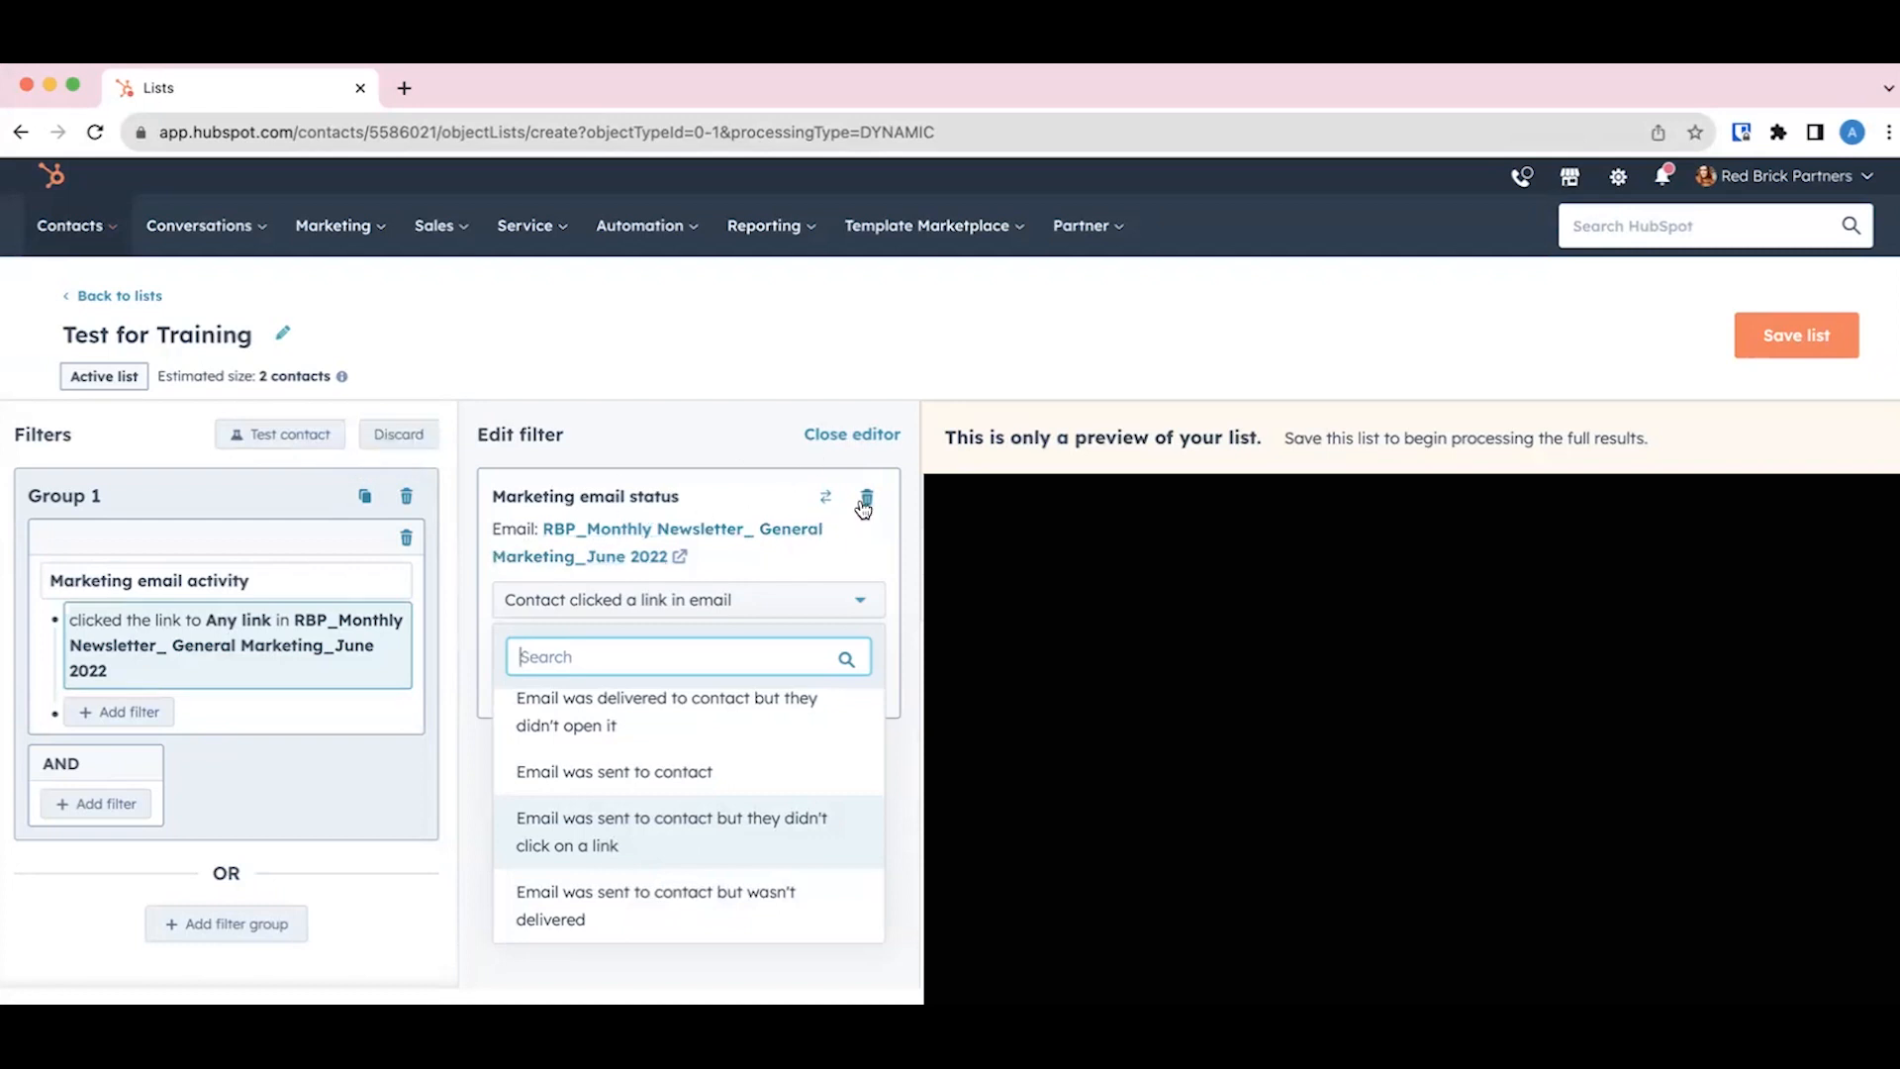
Step: Delete the marketing email filter branch and add a contact property filter on Lifecycle stage instead
{"action": "left_click", "coordinate": [407, 540]}
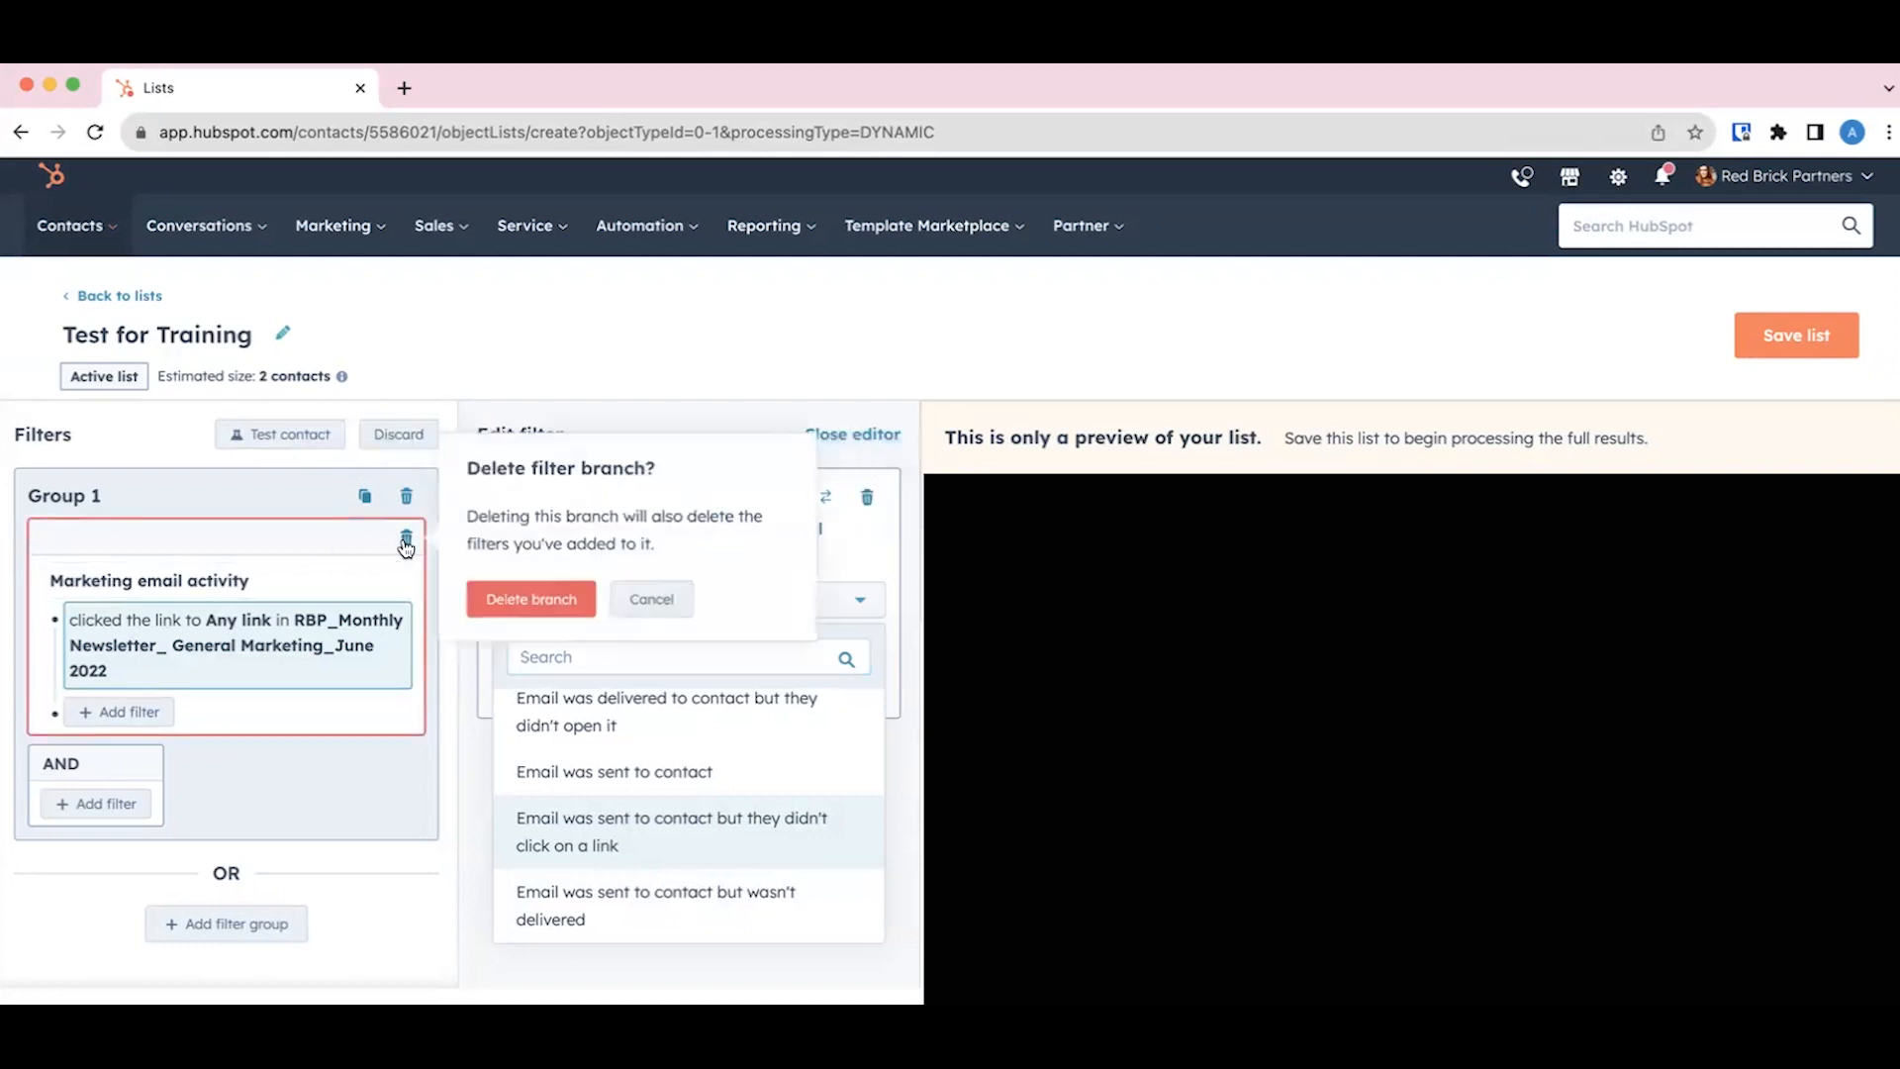
{"action": "left_click", "coordinate": [517, 601]}
{"action": "left_click", "coordinate": [240, 577]}
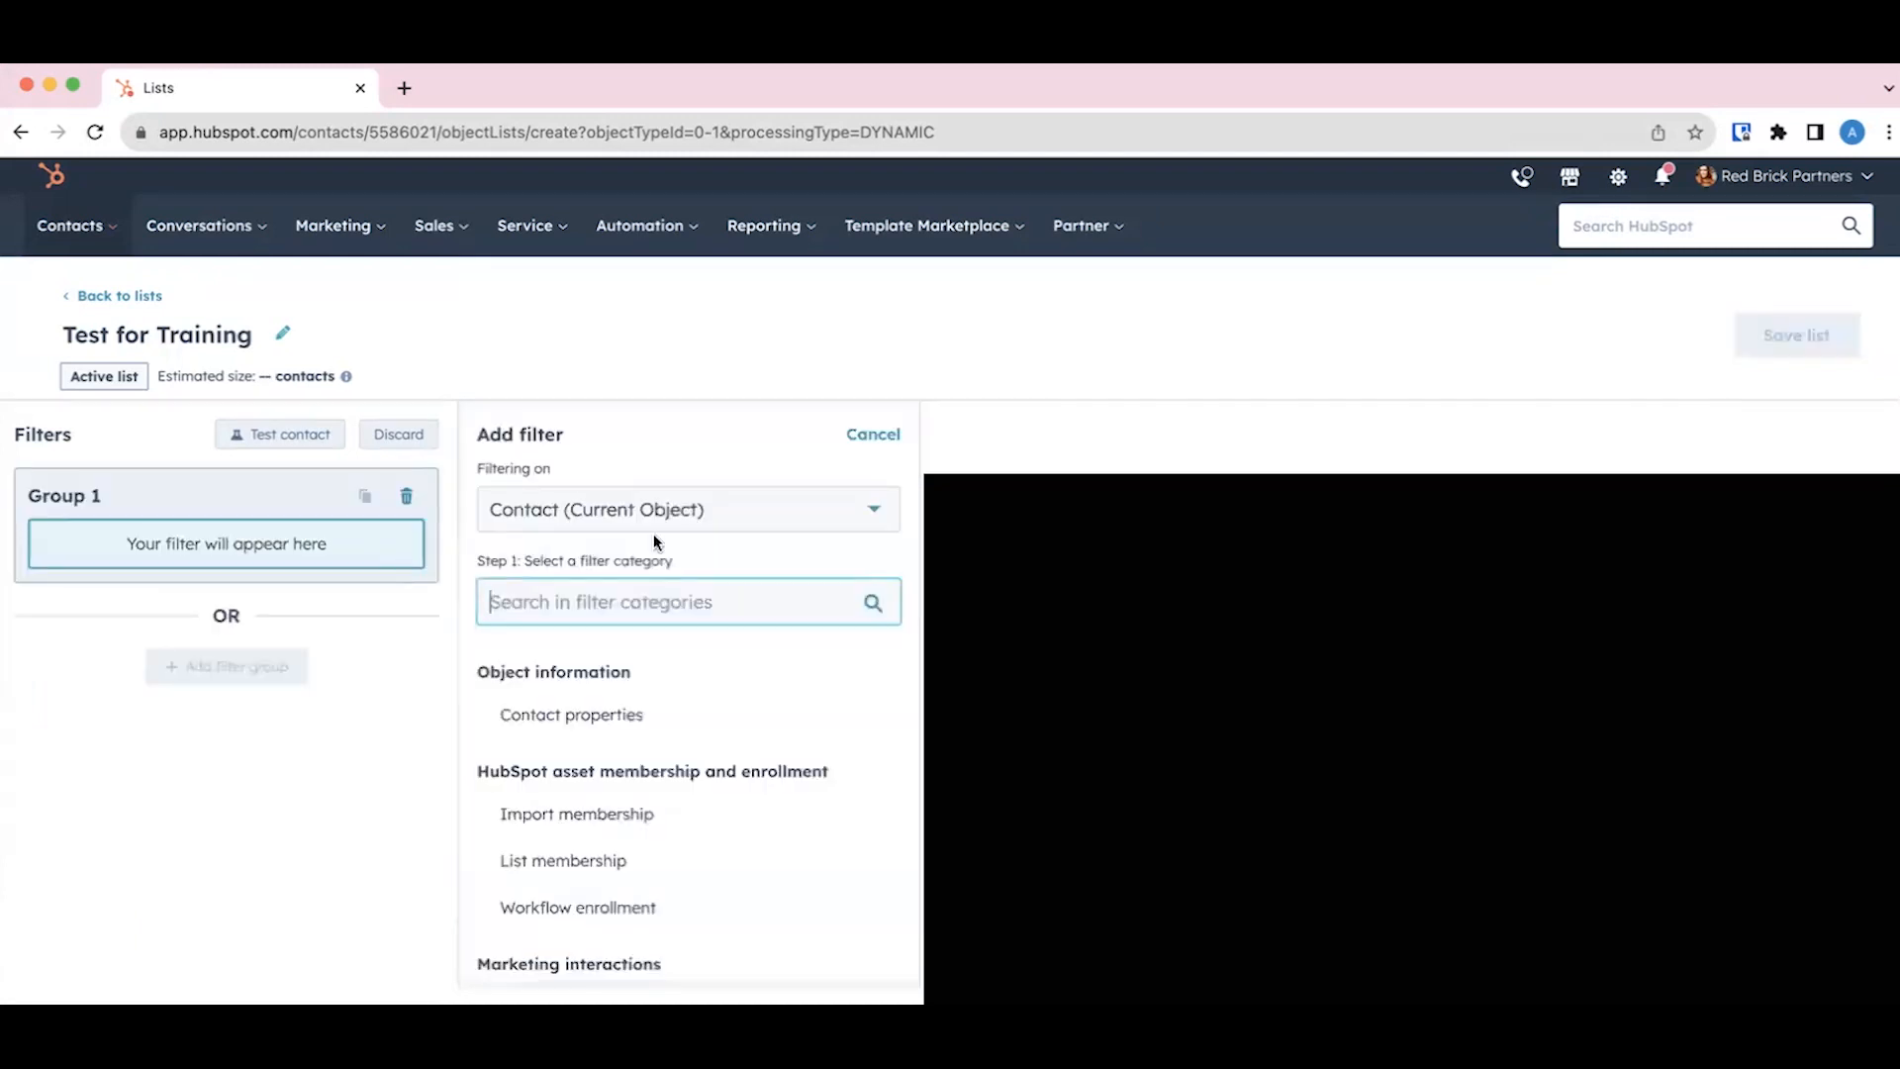
{"action": "left_click", "coordinate": [606, 721]}
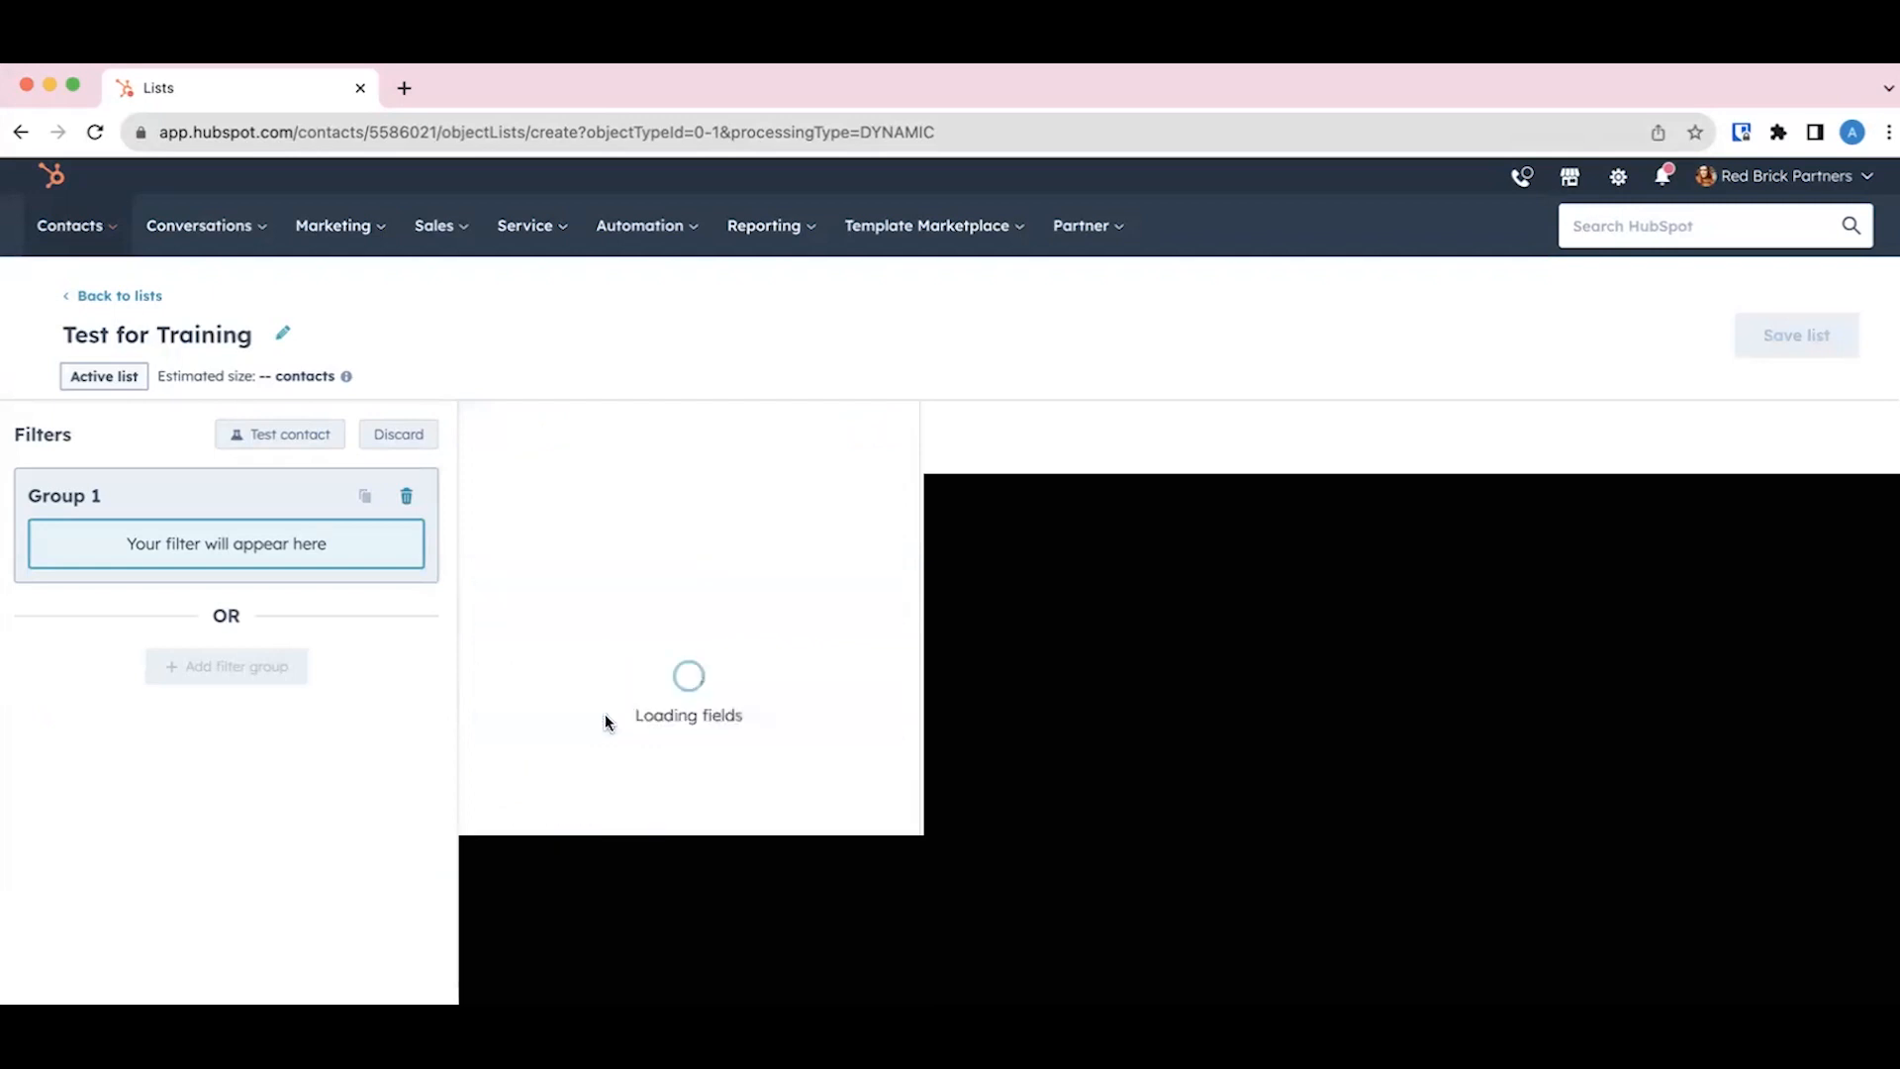
{"action": "type", "text": "life"}
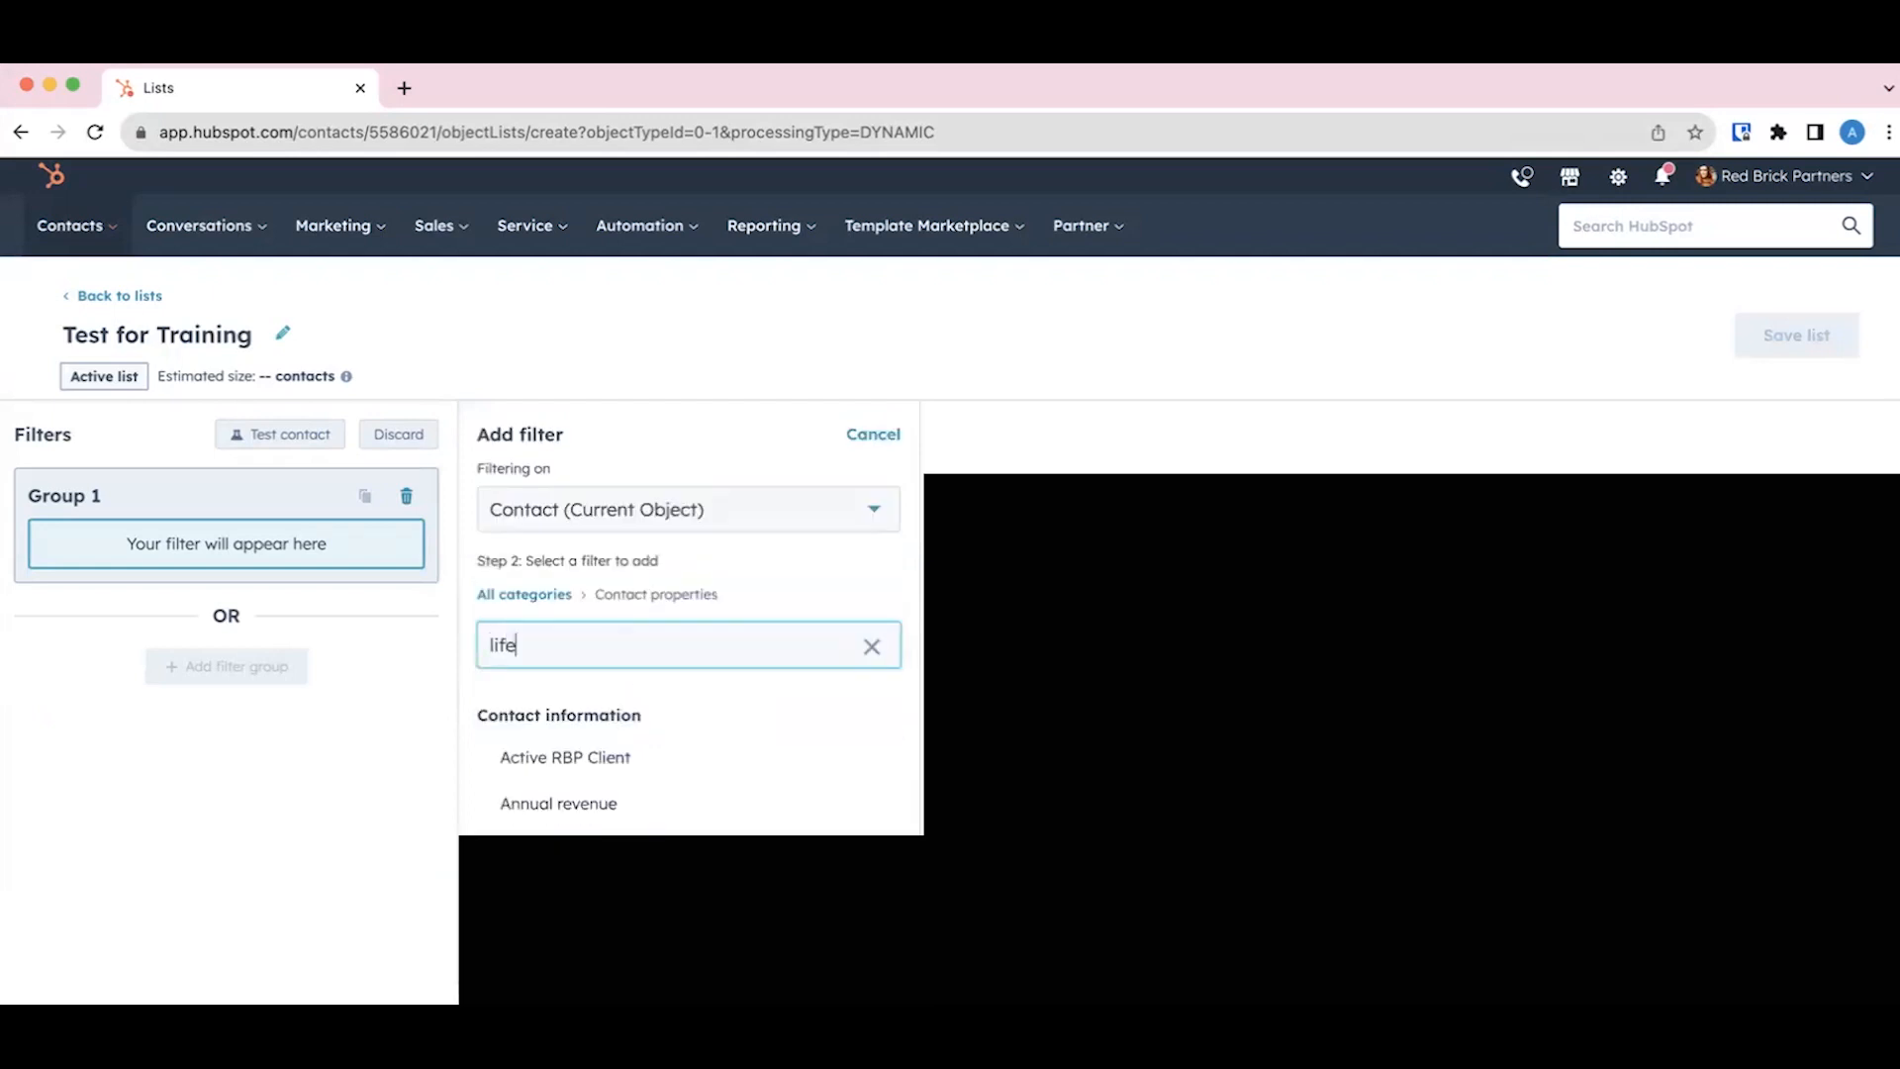
{"action": "type", "text": "cye"}
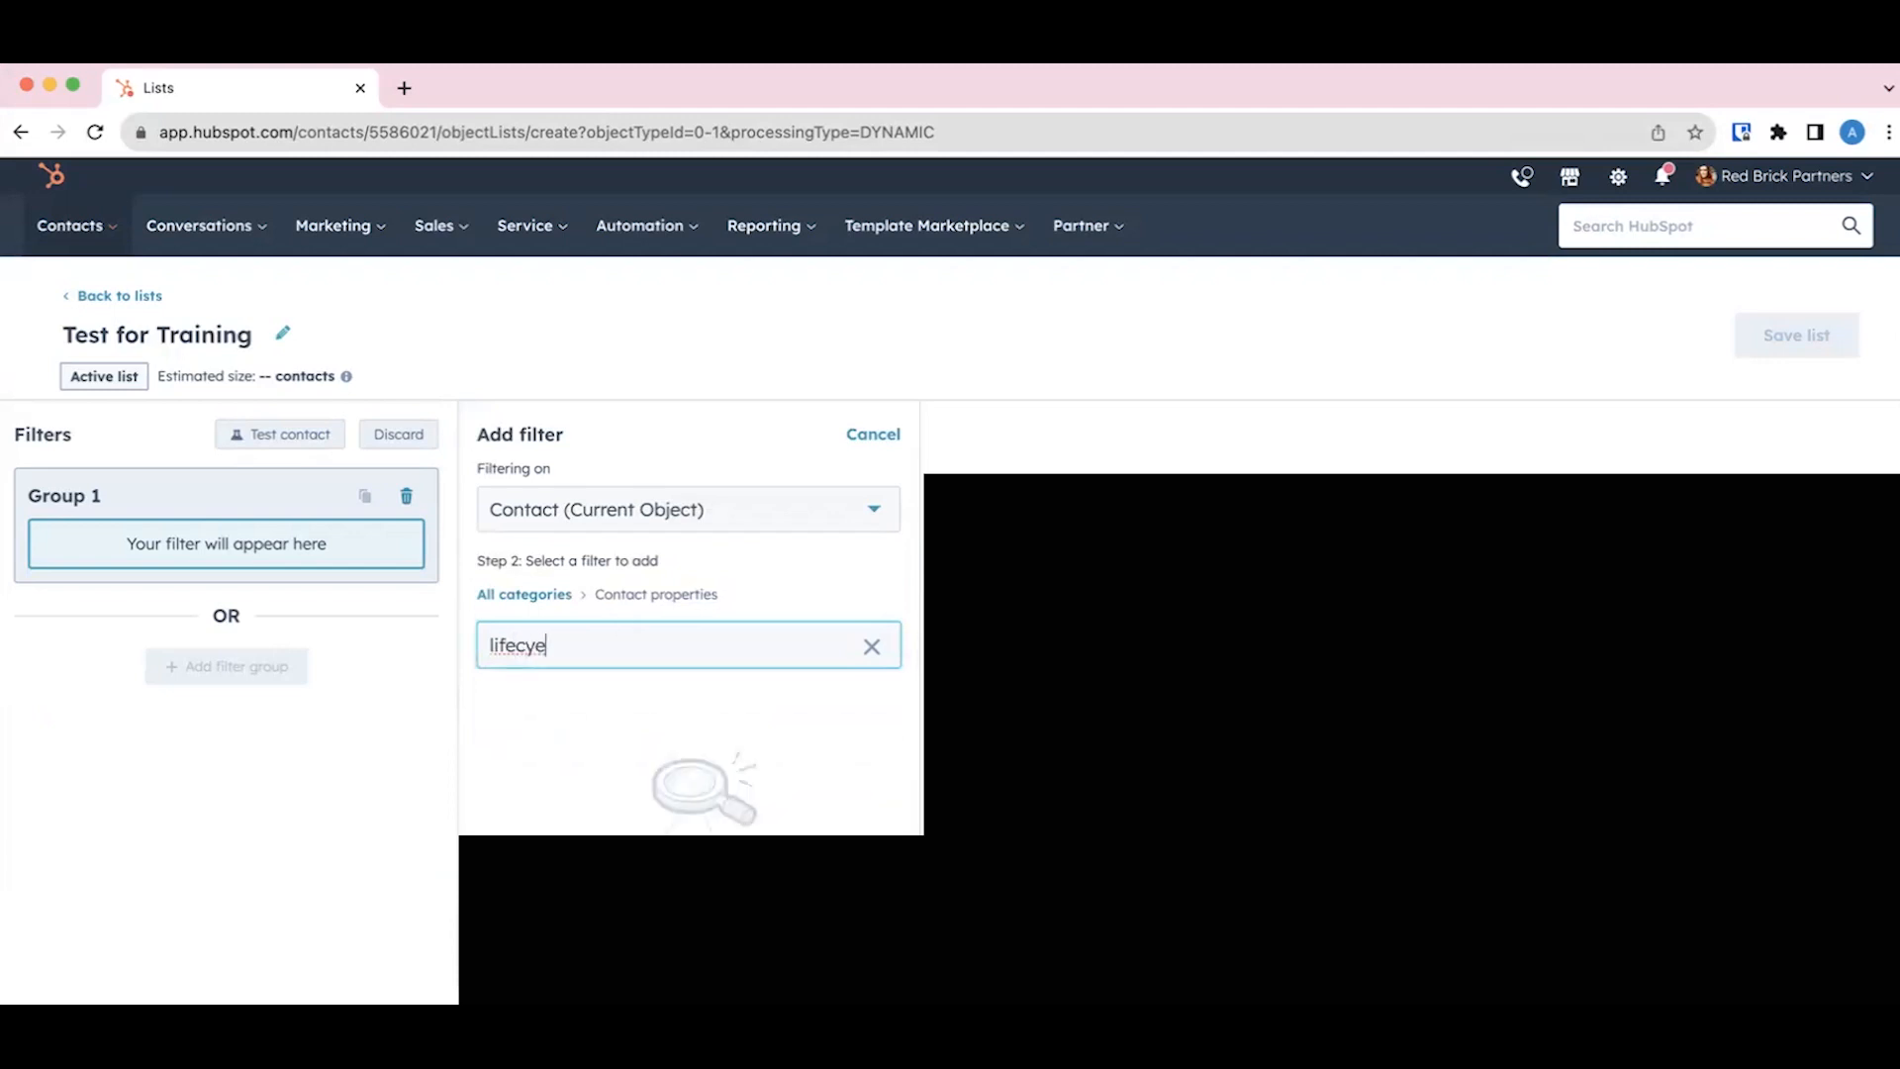
{"action": "key", "text": "BackSpace"}
{"action": "type", "text": "cle stage"}
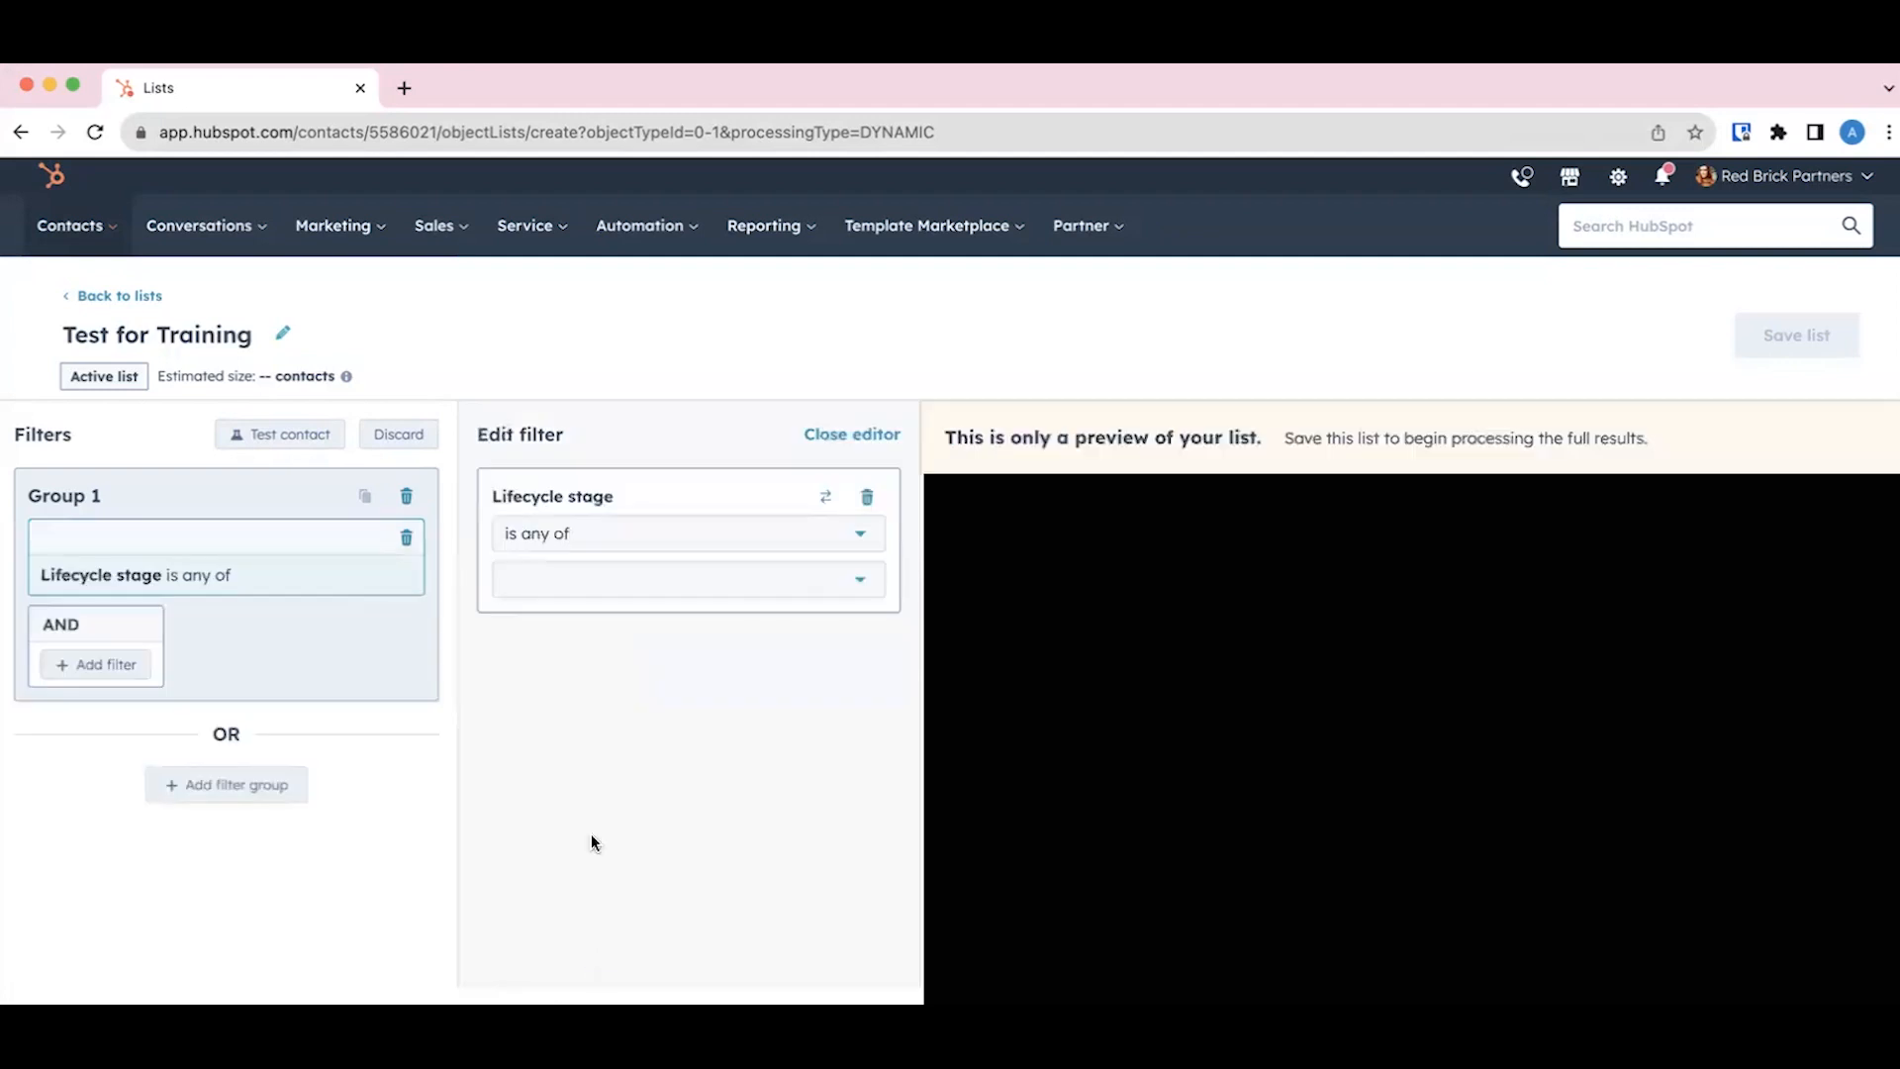
Step: Examine the stage values offered for the Lifecycle stage filter without selecting any
{"action": "left_click", "coordinate": [653, 598]}
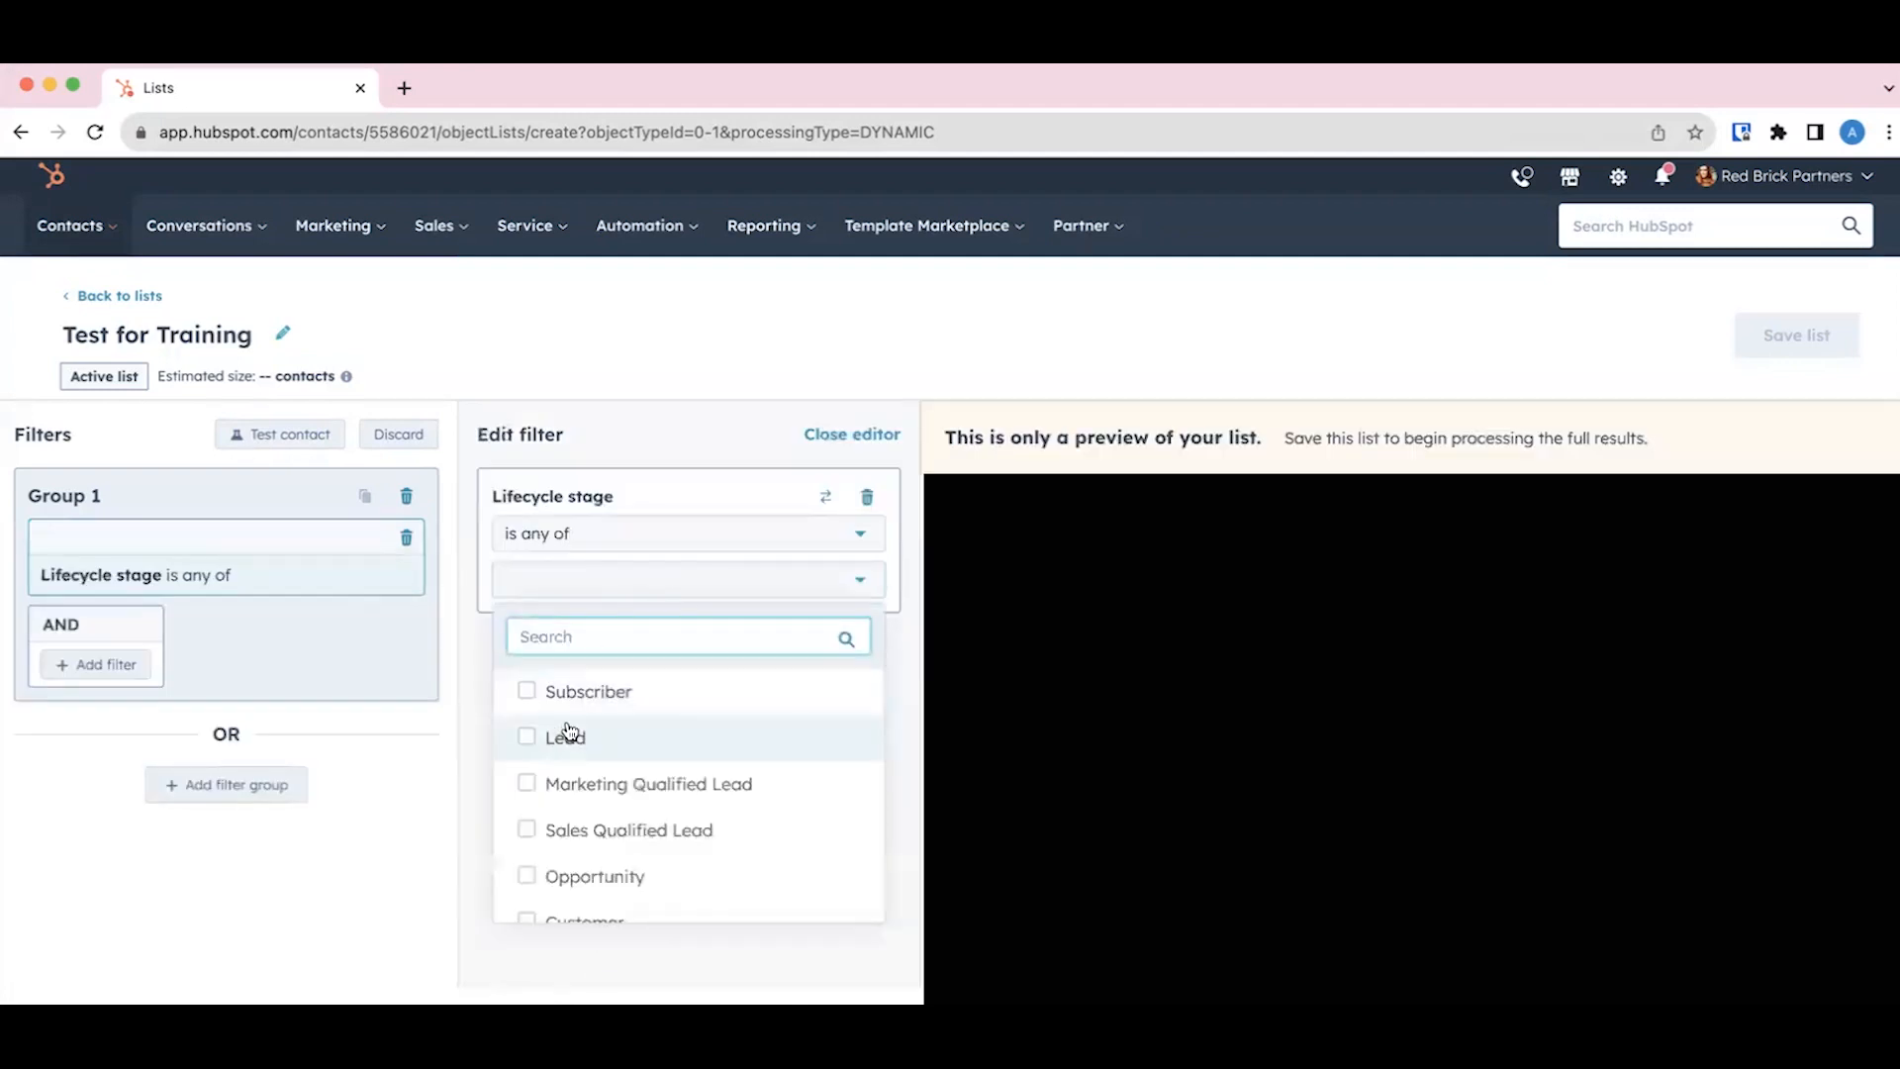
{"action": "scroll", "coordinate": [568, 732], "scroll_direction": "down", "scroll_amount": 2}
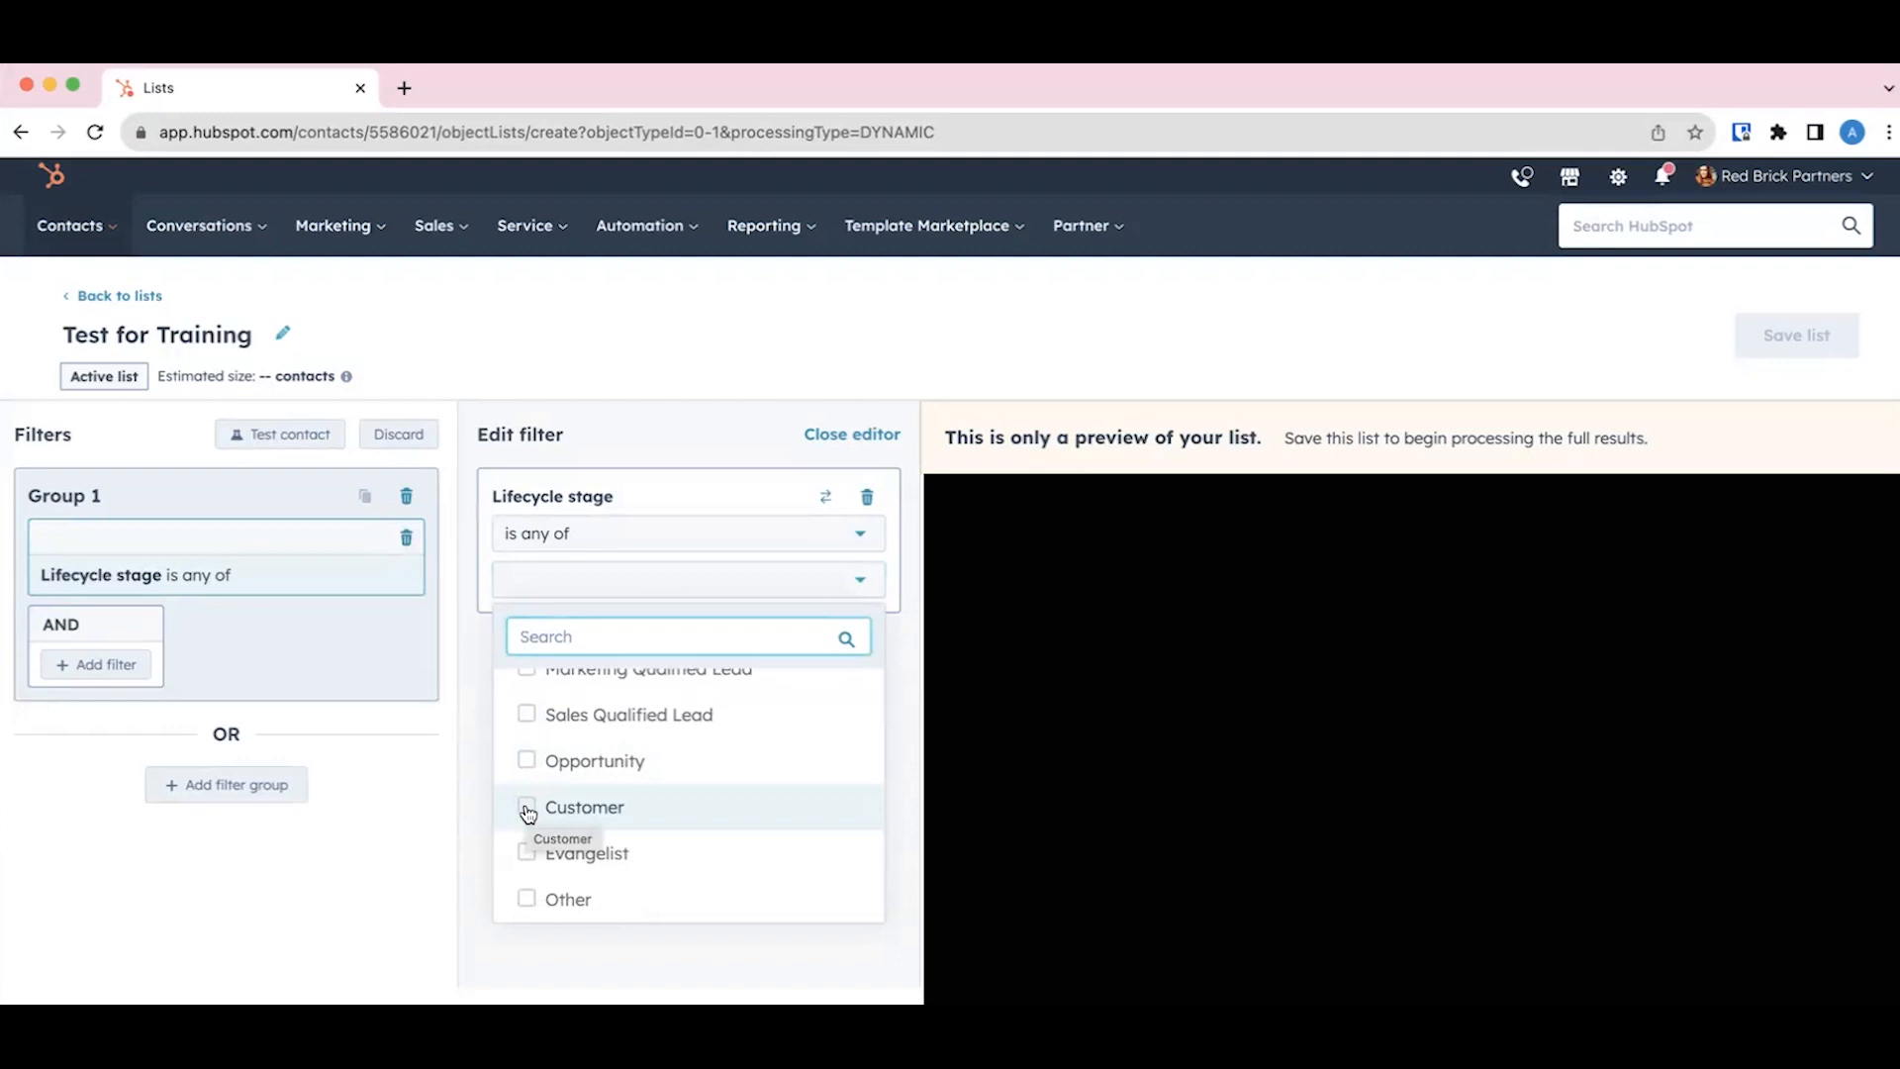
{"action": "scroll", "coordinate": [527, 810], "scroll_direction": "up", "scroll_amount": 3}
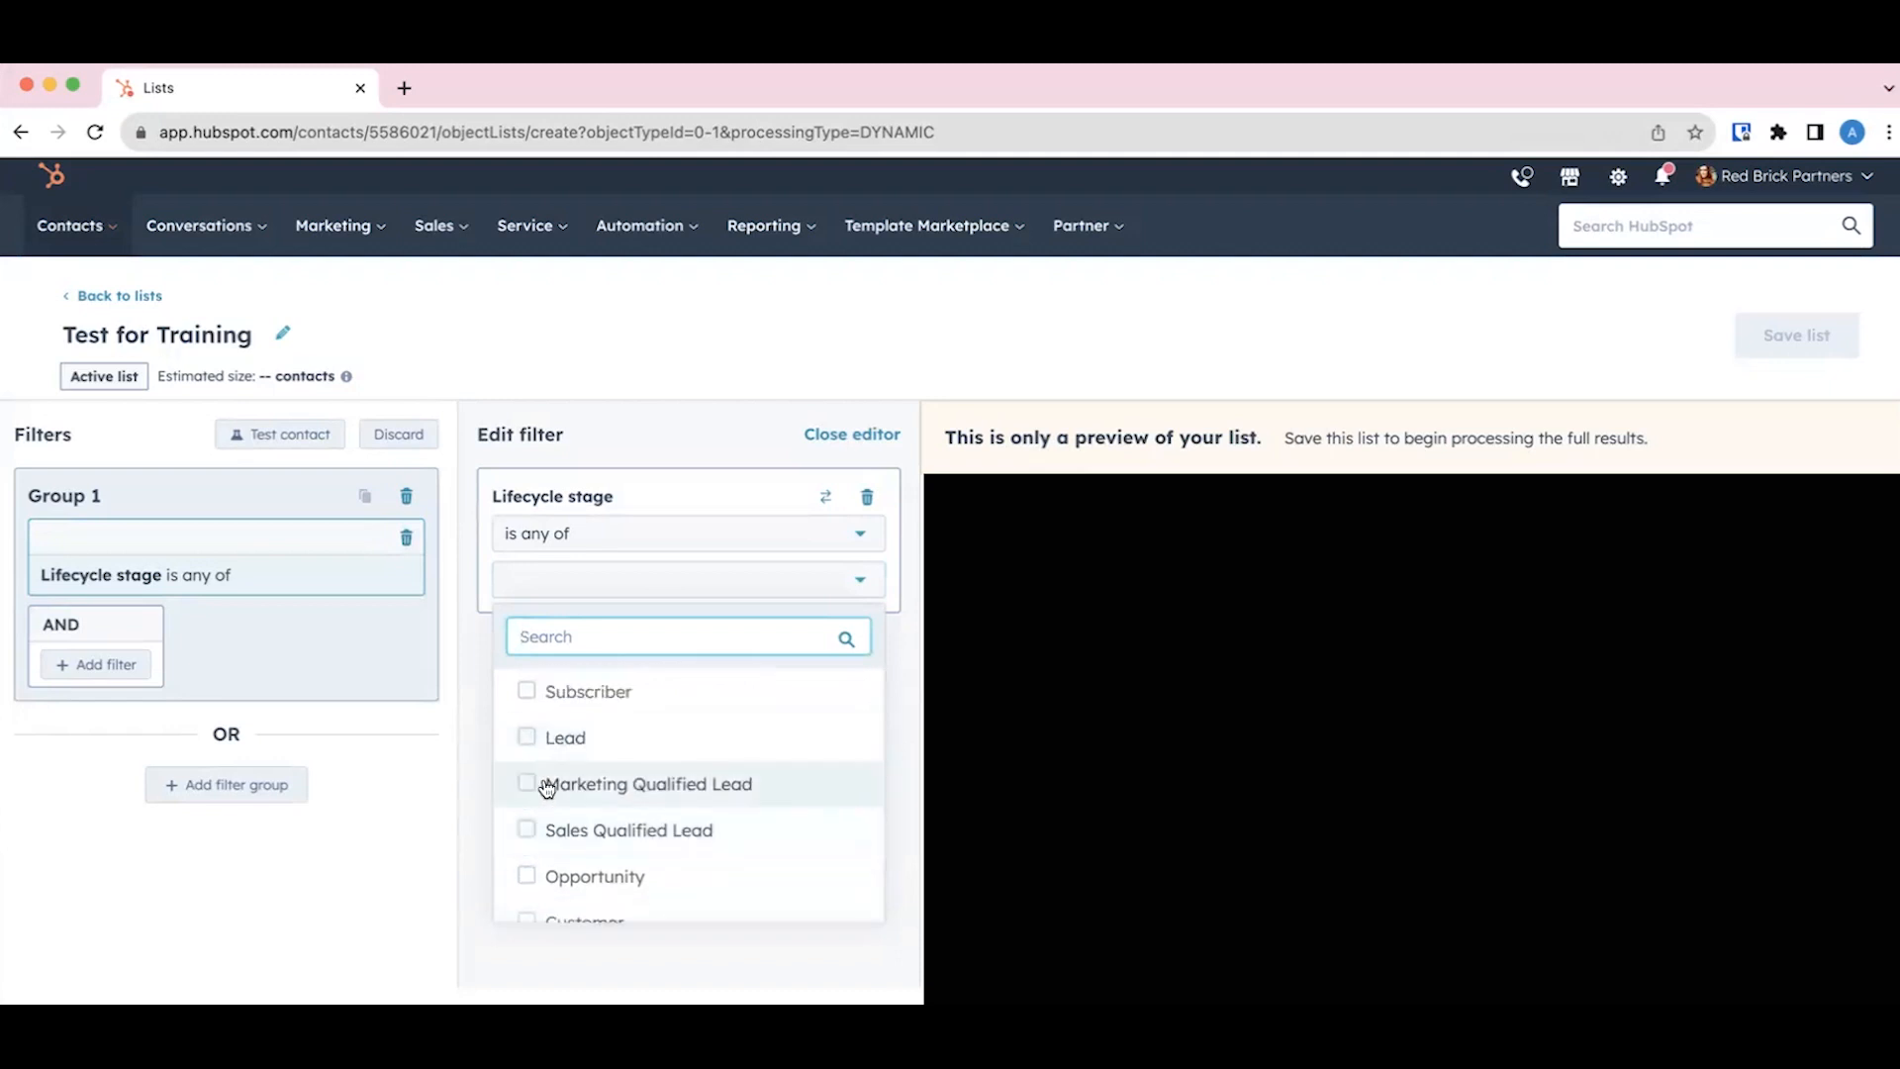
{"action": "scroll", "coordinate": [557, 828], "scroll_direction": "down", "scroll_amount": 1}
{"action": "scroll", "coordinate": [558, 828], "scroll_direction": "down", "scroll_amount": 1}
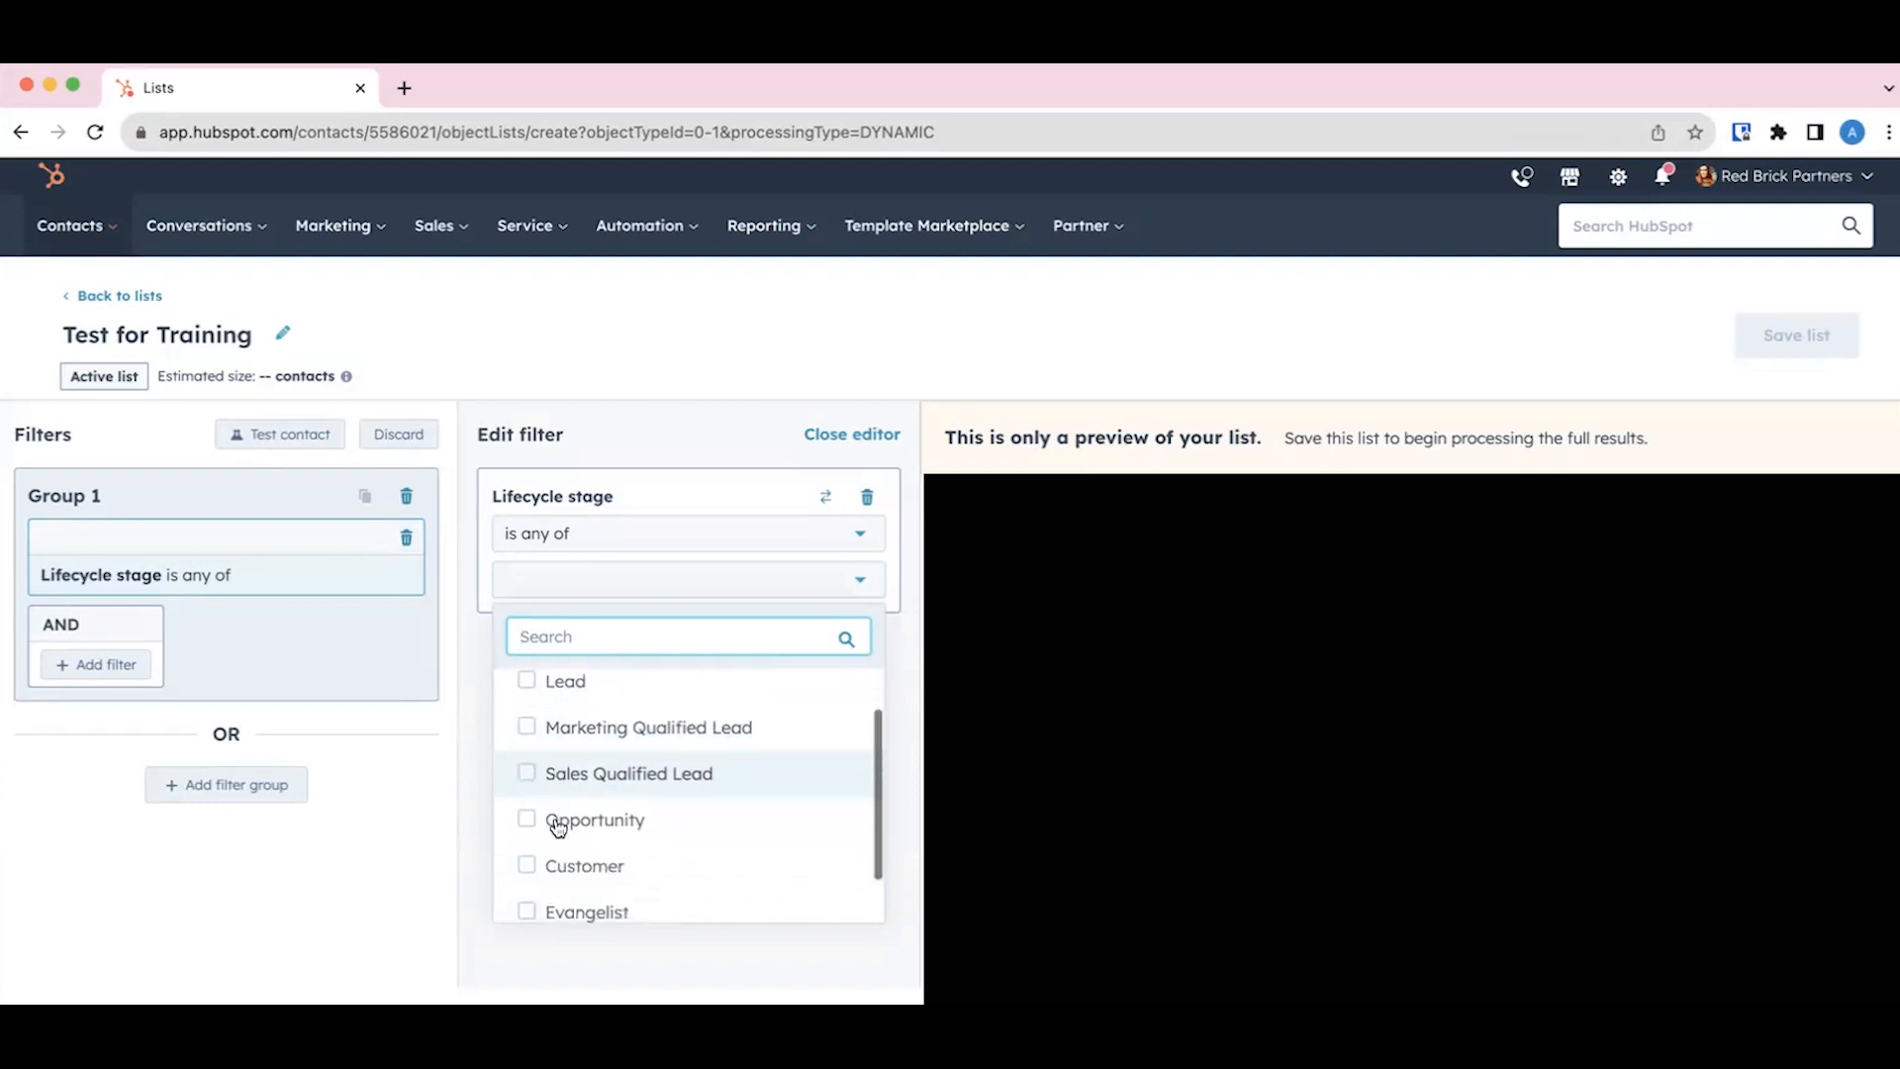
{"action": "scroll", "coordinate": [562, 830], "scroll_direction": "up", "scroll_amount": 2}
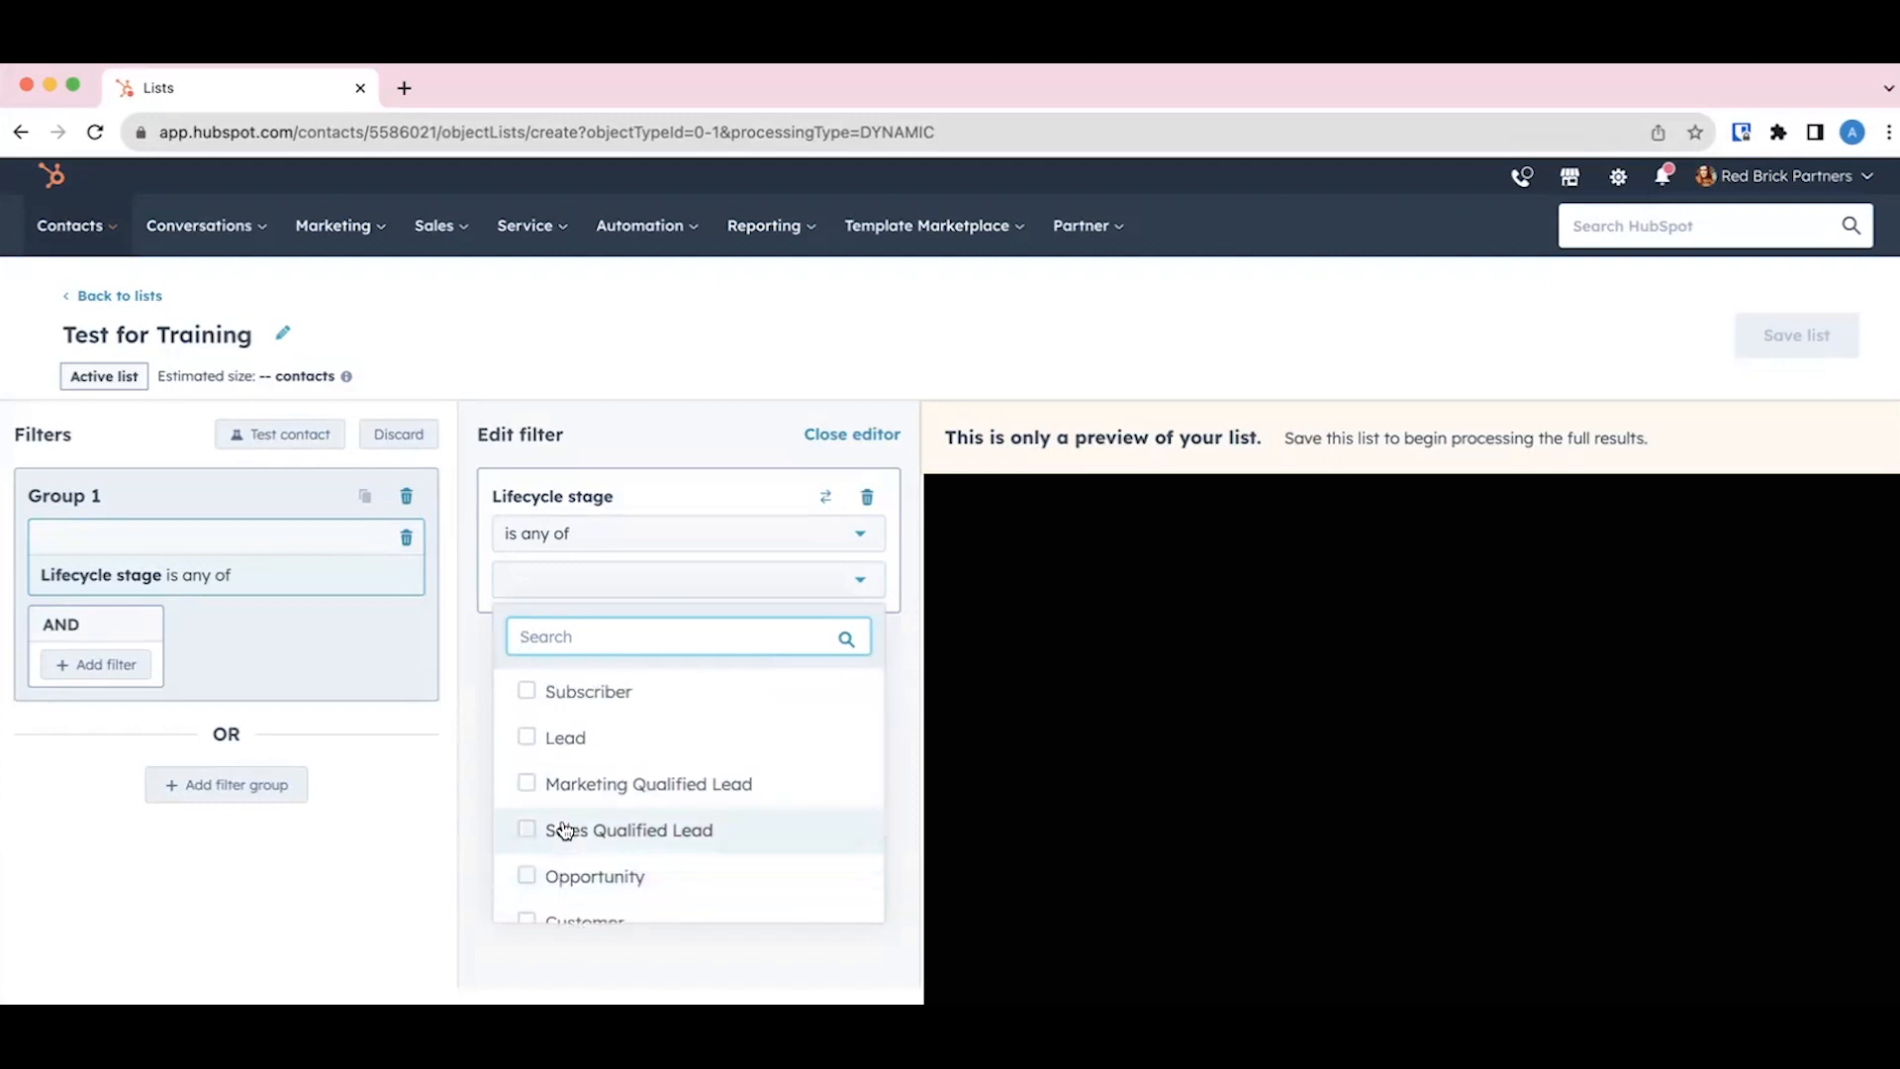
{"action": "scroll", "coordinate": [594, 831], "scroll_direction": "down", "scroll_amount": 1}
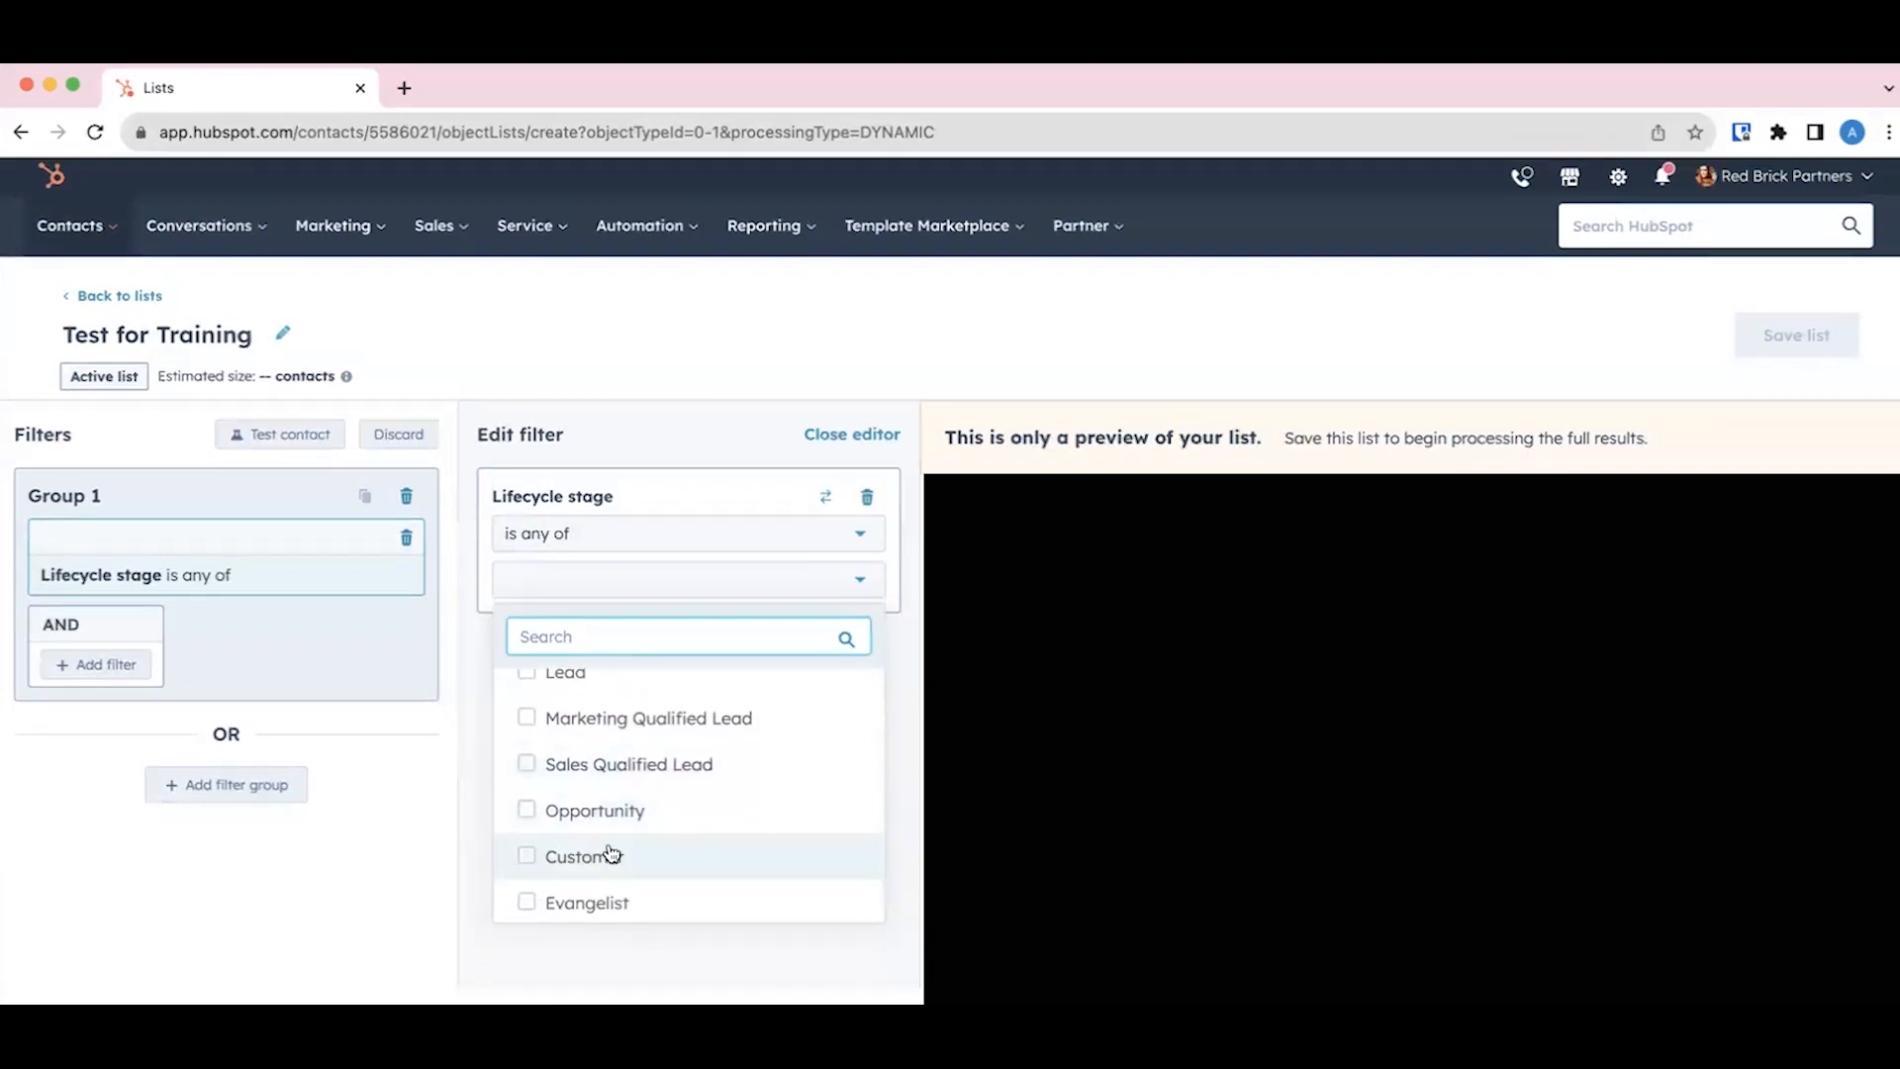
{"action": "scroll", "coordinate": [610, 846], "scroll_direction": "up", "scroll_amount": 1}
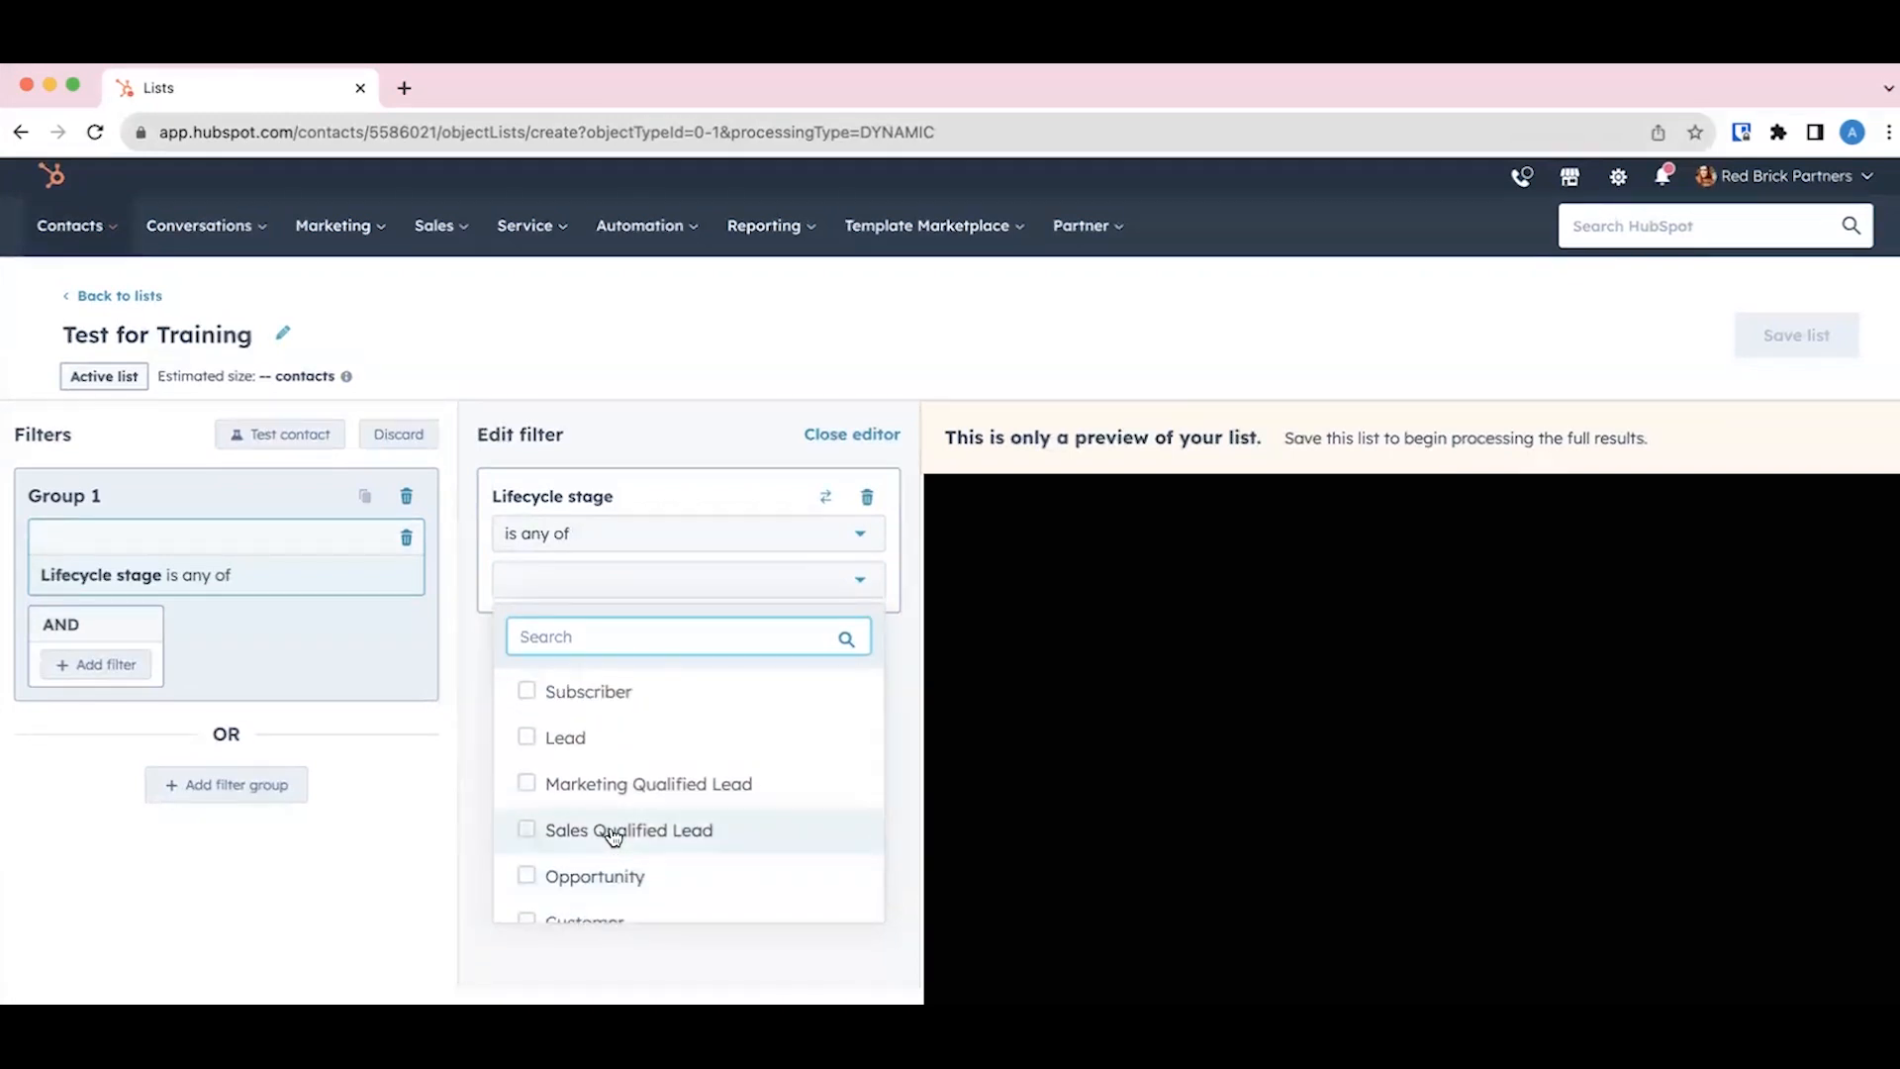
{"action": "scroll", "coordinate": [614, 834], "scroll_direction": "down", "scroll_amount": 1}
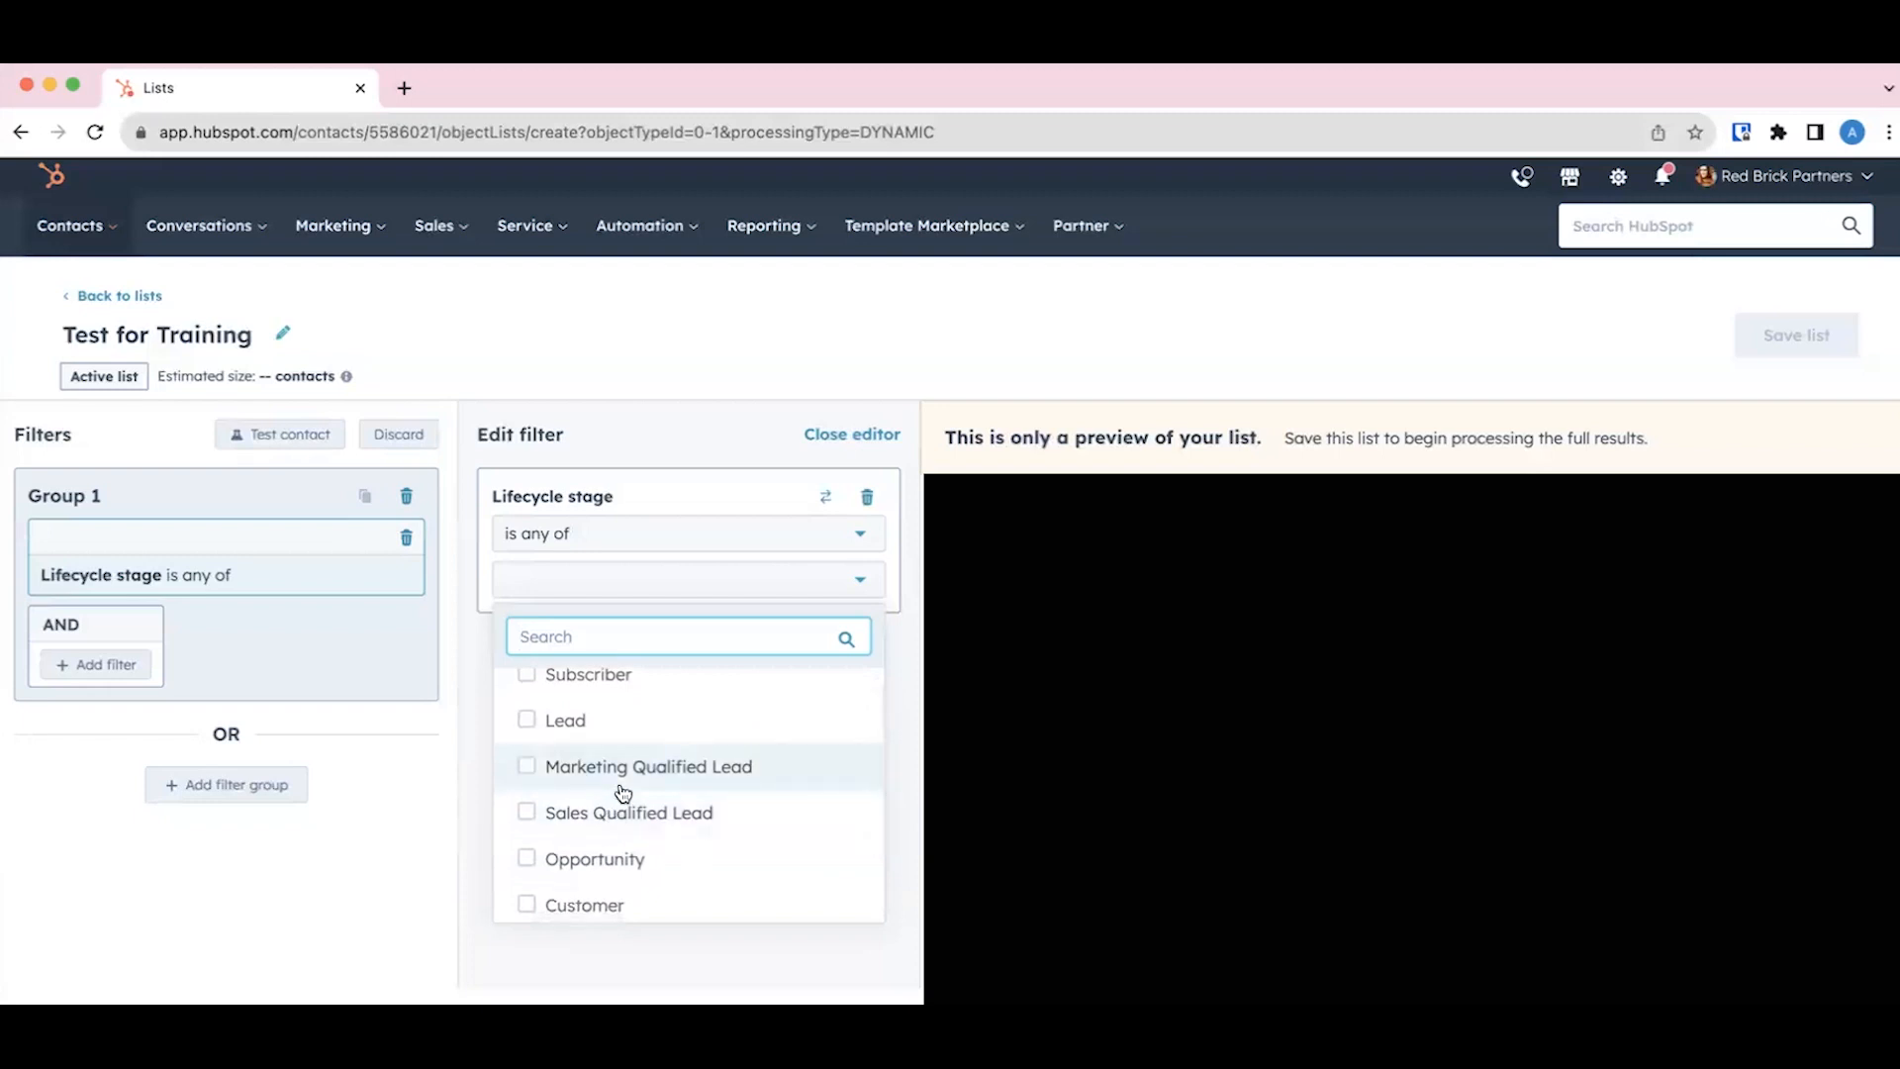
{"action": "scroll", "coordinate": [620, 789], "scroll_direction": "up", "scroll_amount": 1}
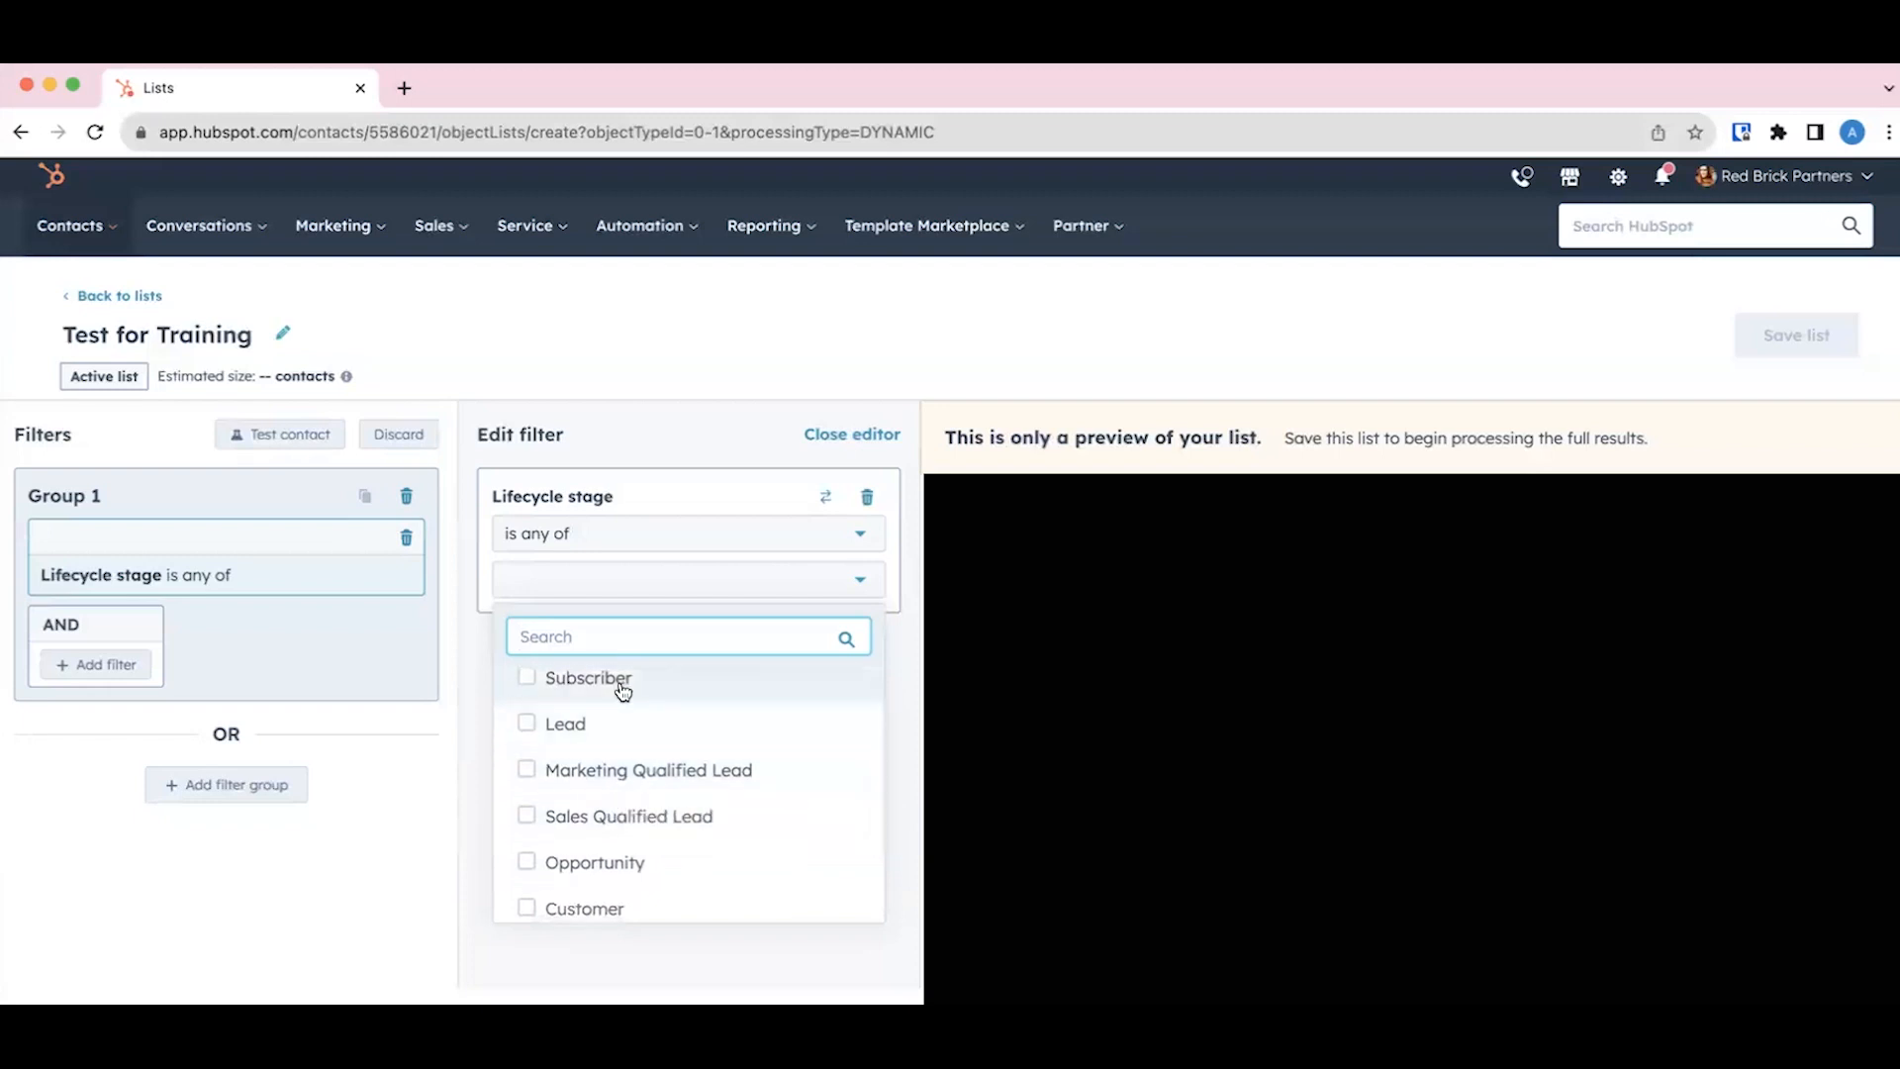
{"action": "left_click", "coordinate": [574, 934]}
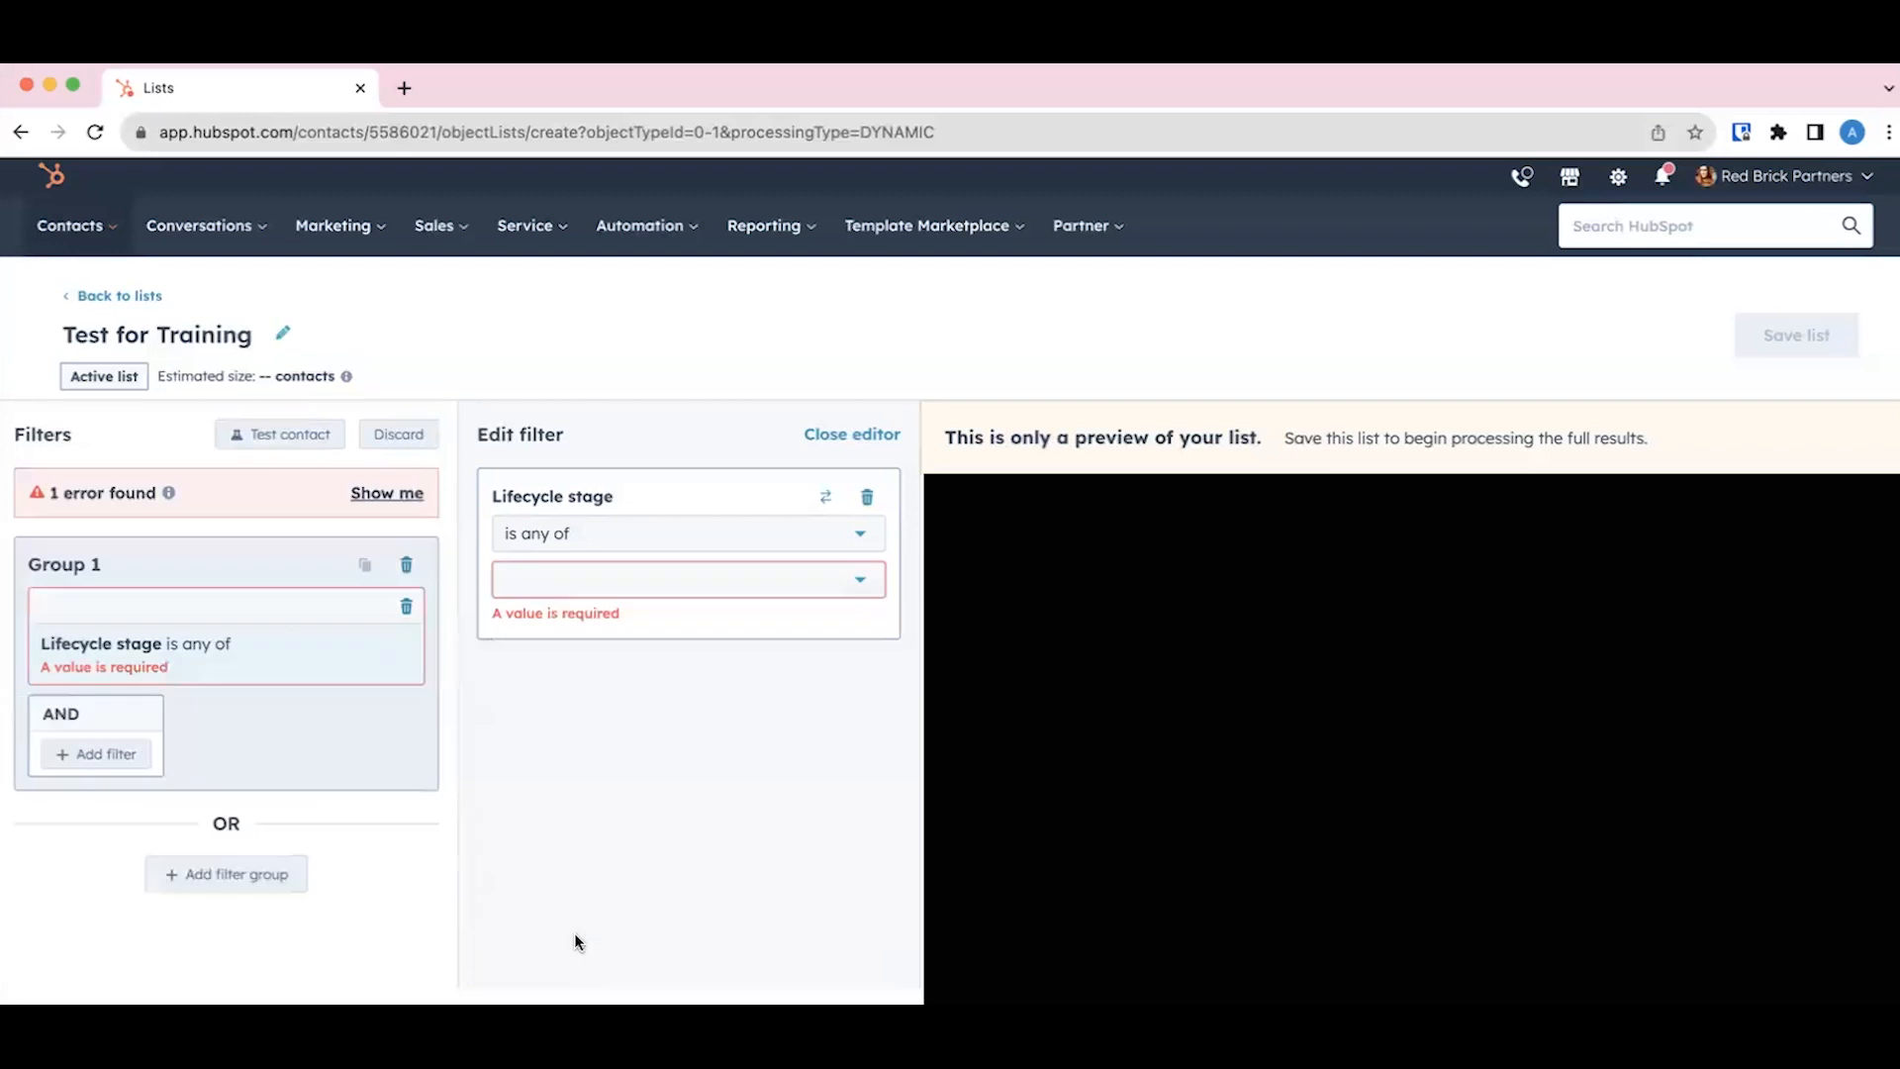
Step: Delete the empty Lifecycle stage filter, start a new contact property filter and search the properties for "job"
{"action": "left_click", "coordinate": [865, 495]}
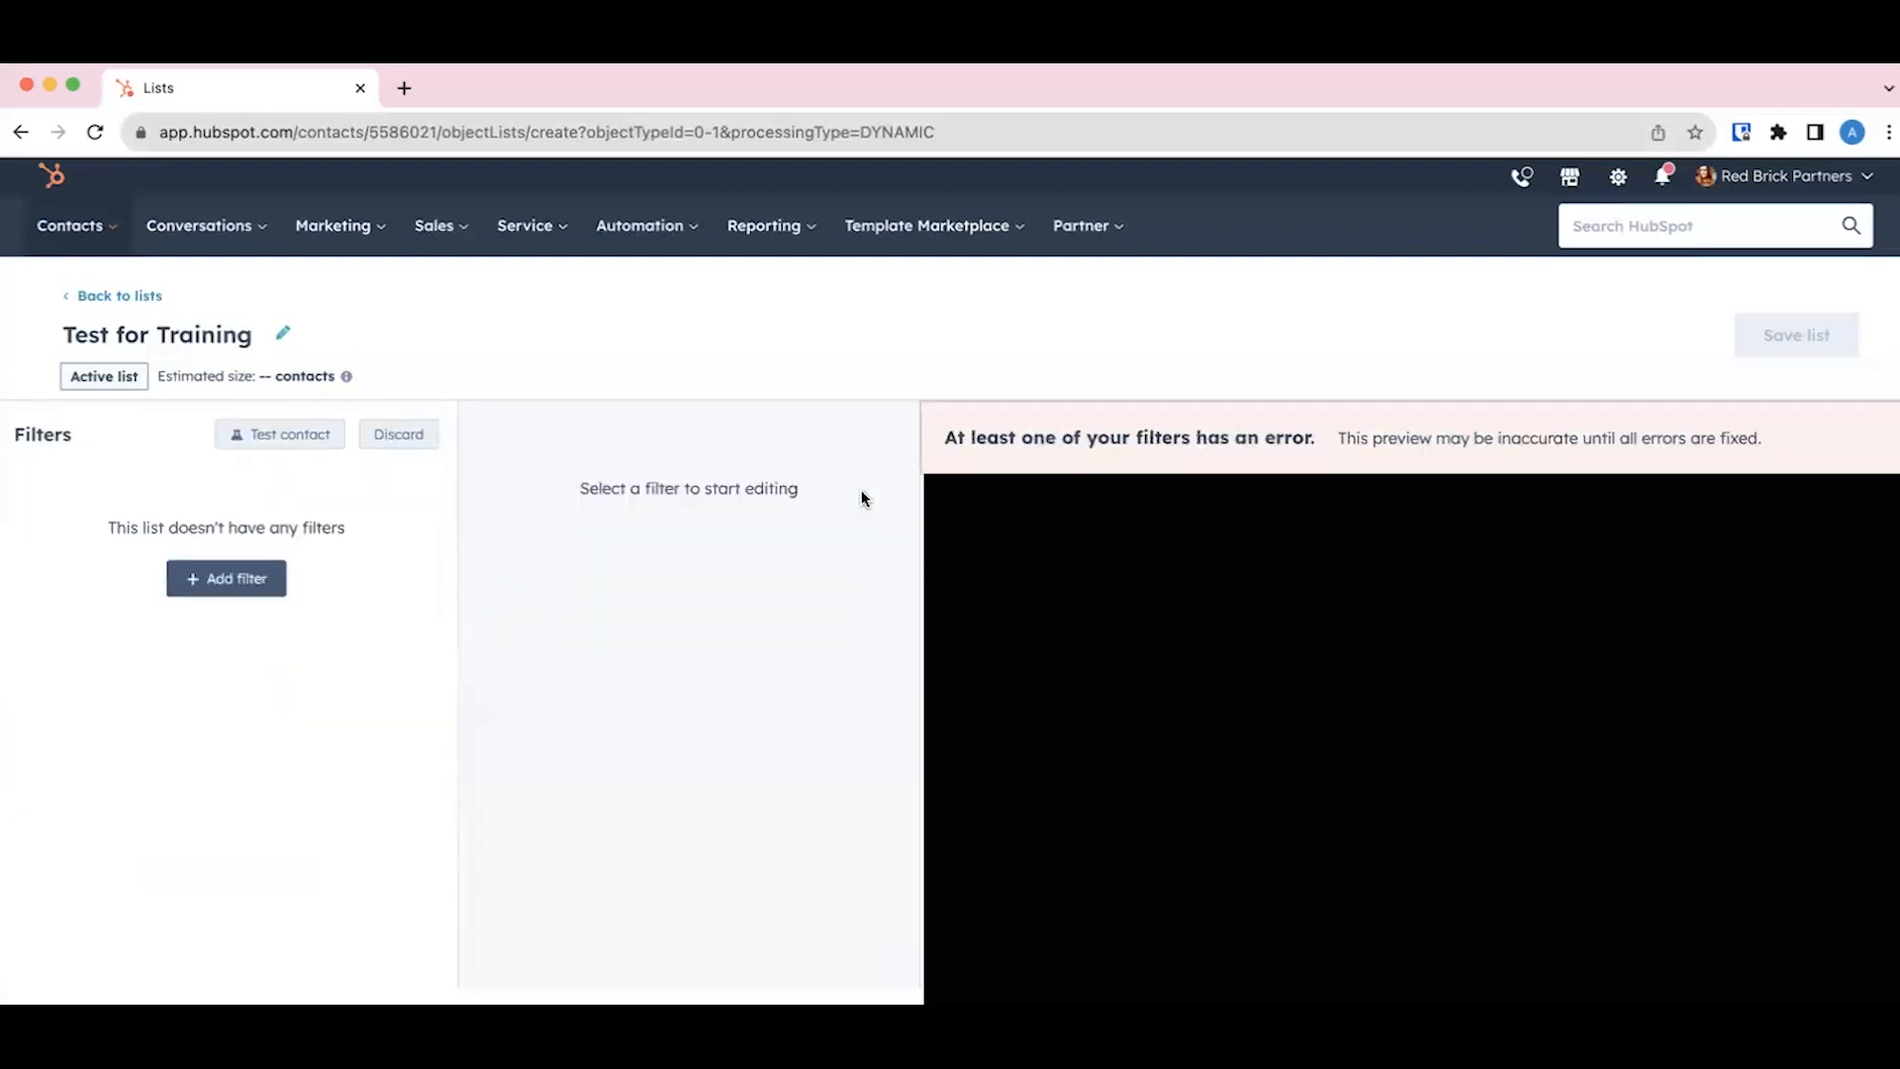
{"action": "left_click", "coordinate": [203, 576]}
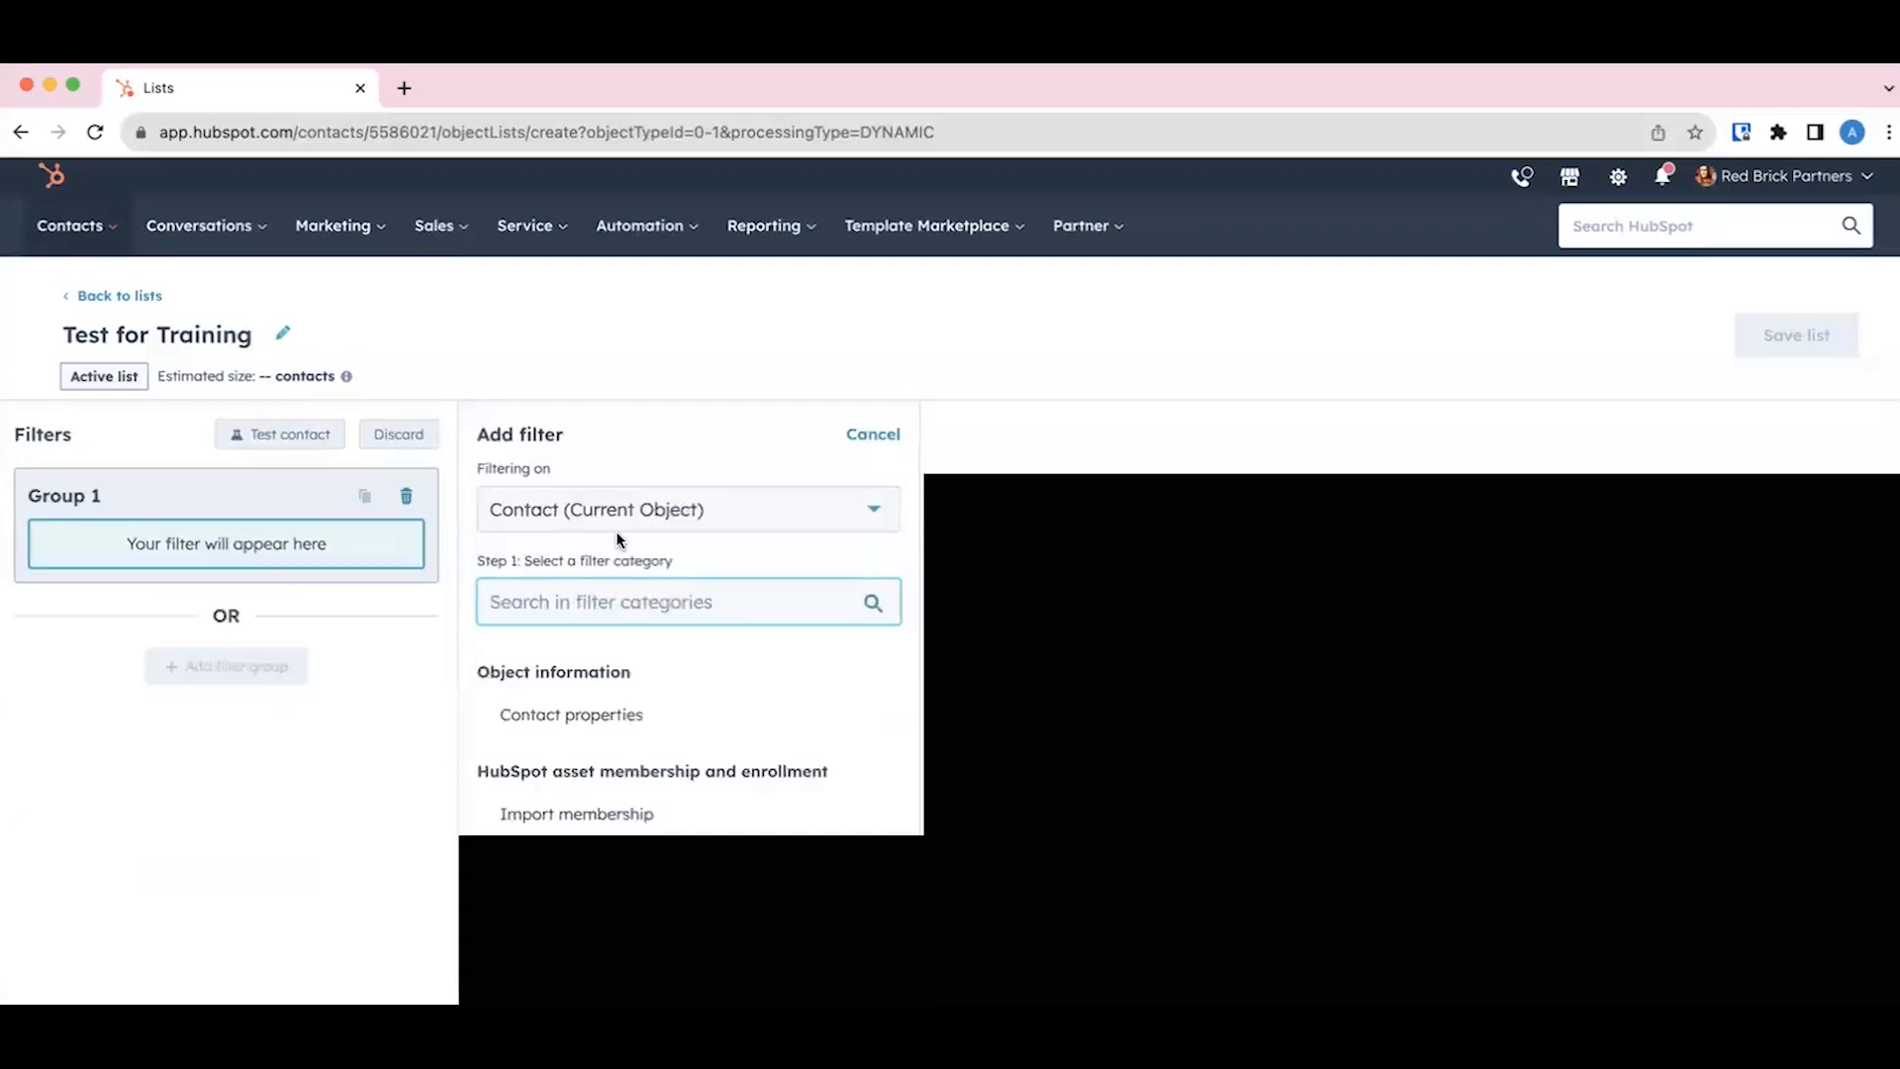
{"action": "left_click", "coordinate": [629, 712]}
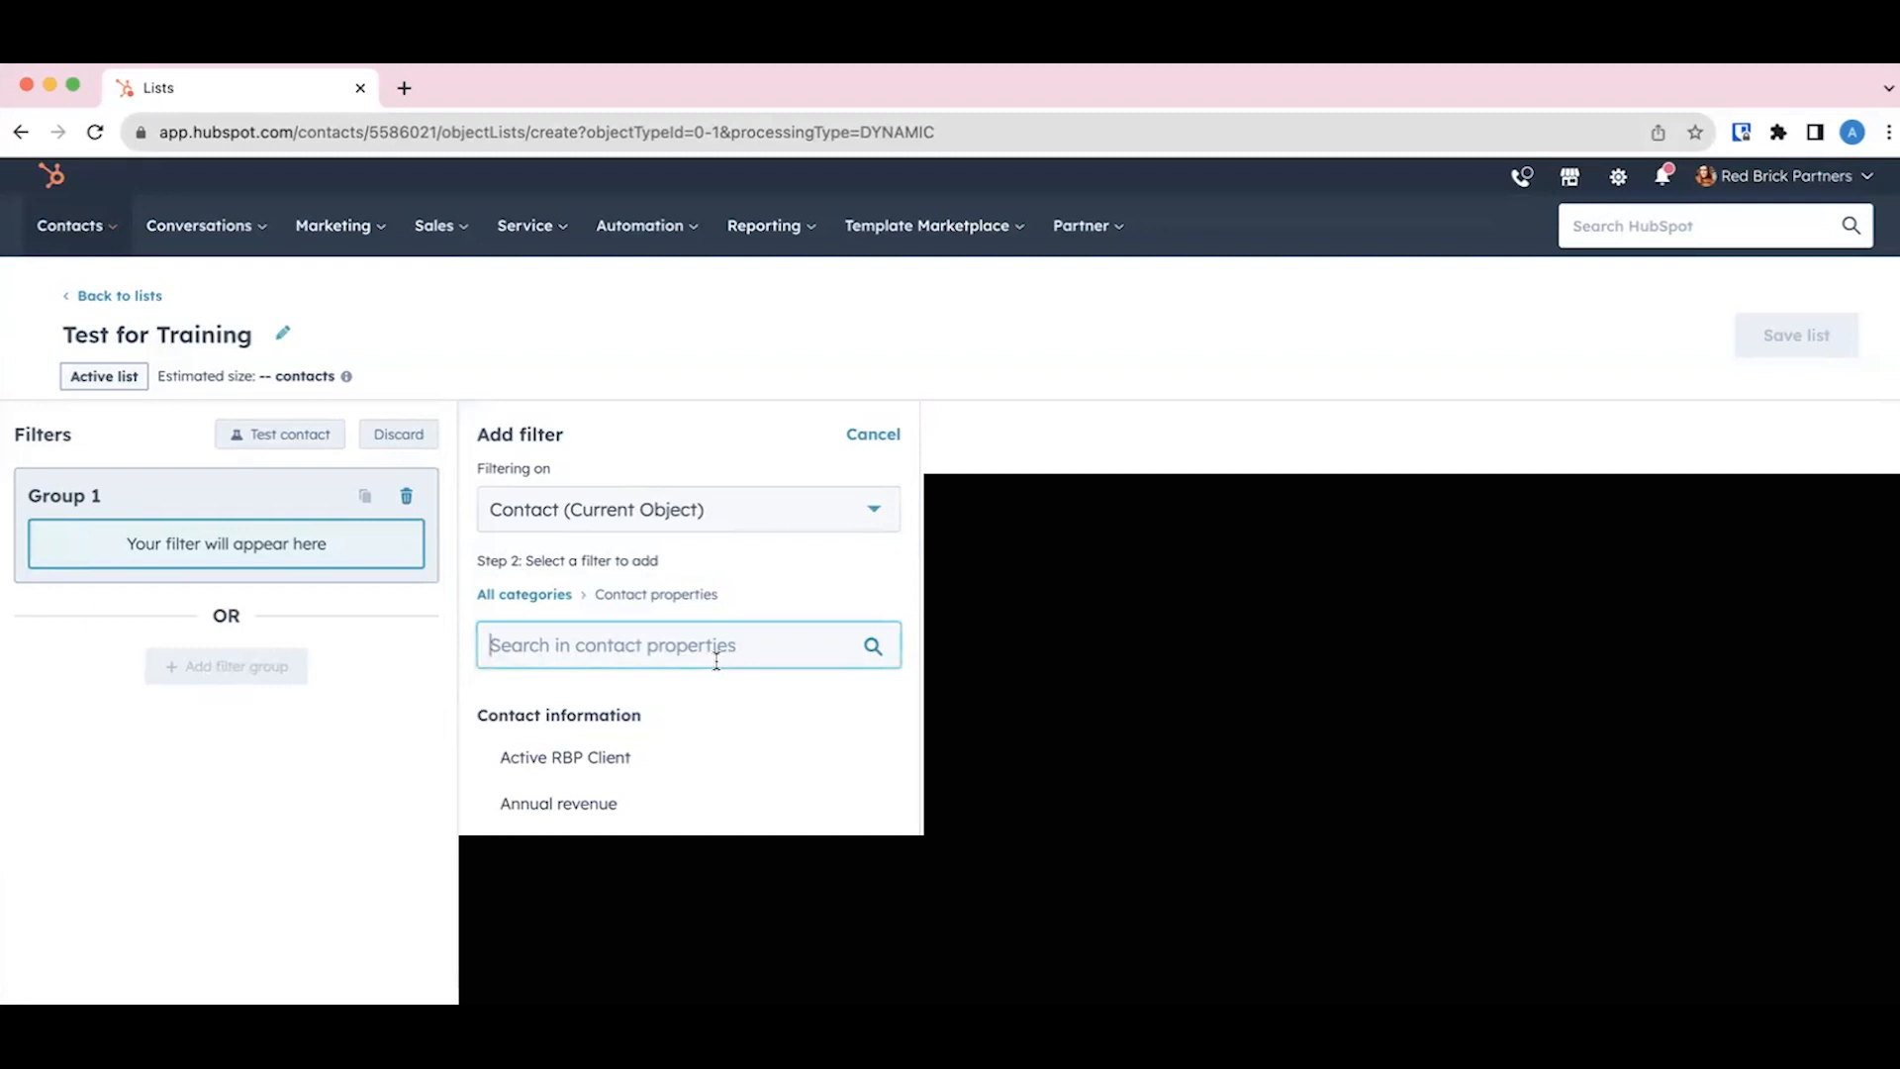
{"action": "type", "text": "job"}
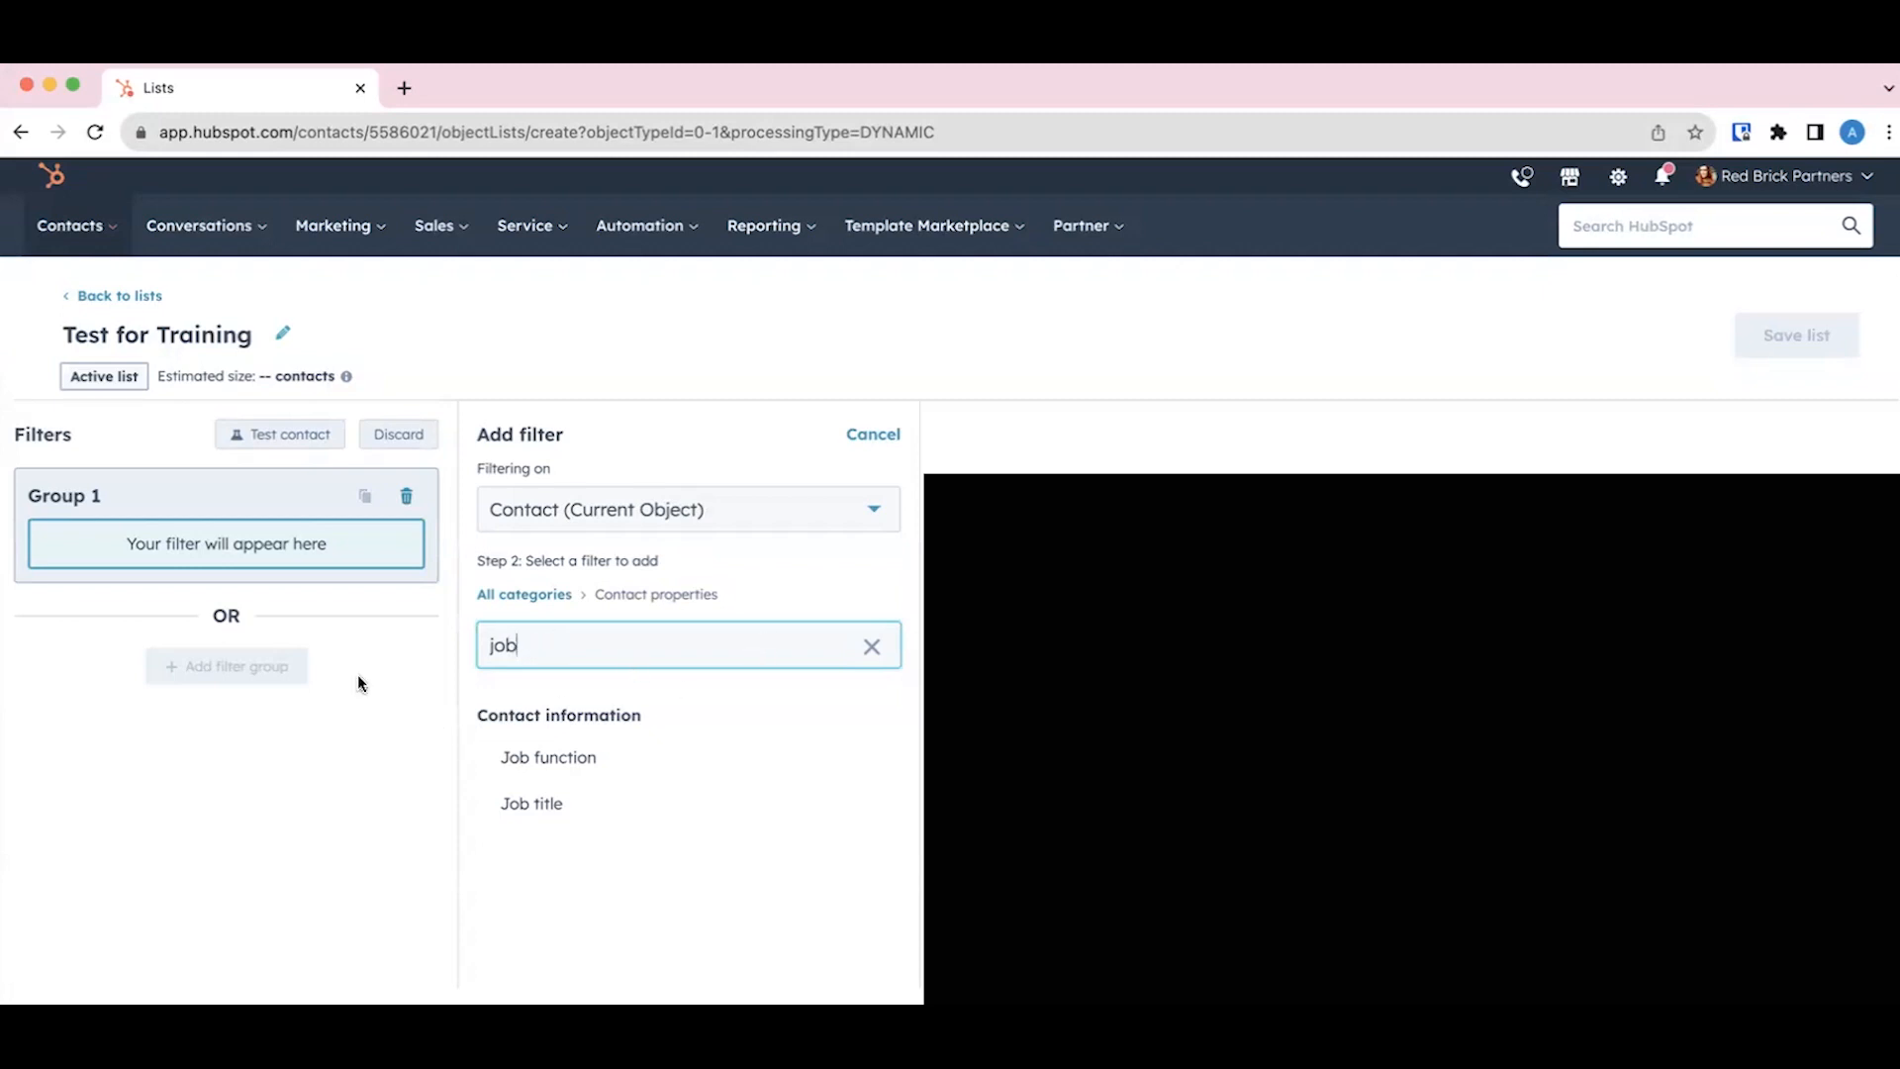
{"action": "left_click", "coordinate": [291, 707]}
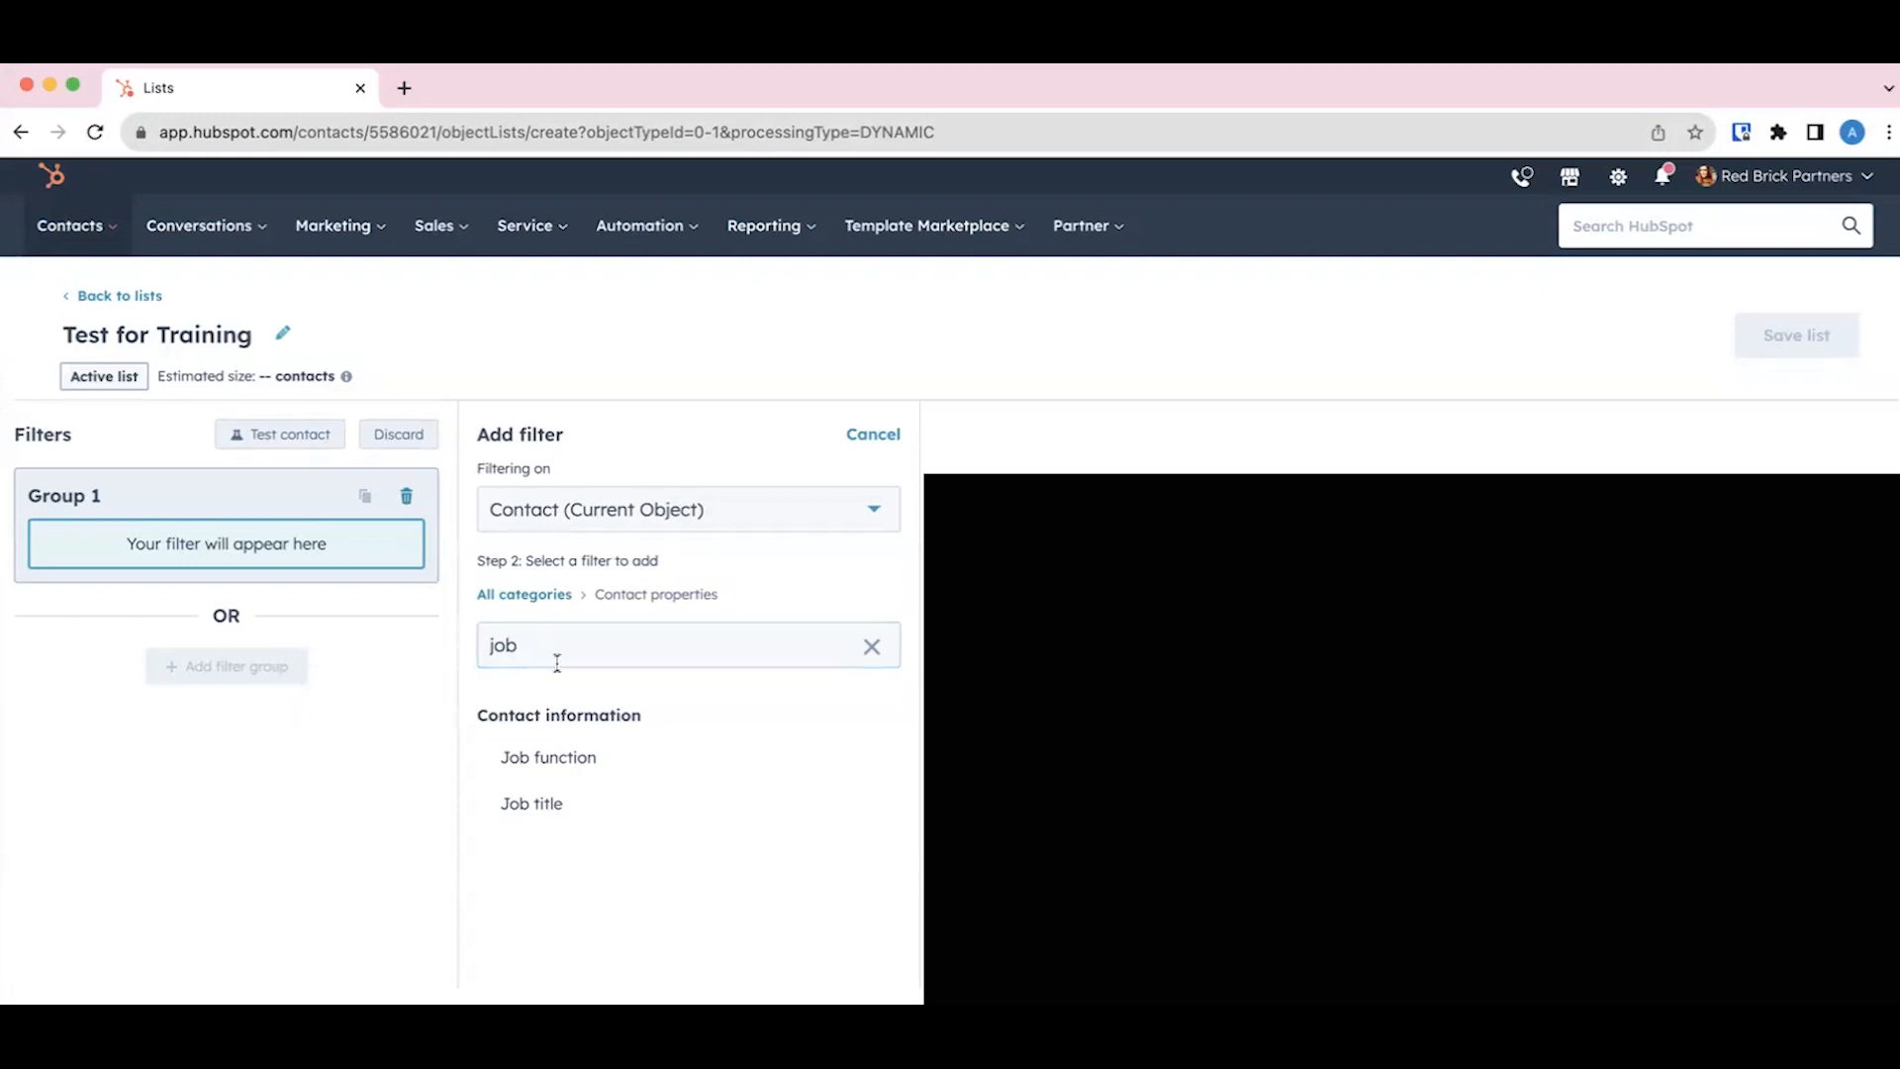
Step: Search the contact properties for "lifecycle" instead and add the Lifecycle stage filter to Group 1
{"action": "left_click_drag", "start_coordinate": [523, 650], "coordinate": [454, 651]}
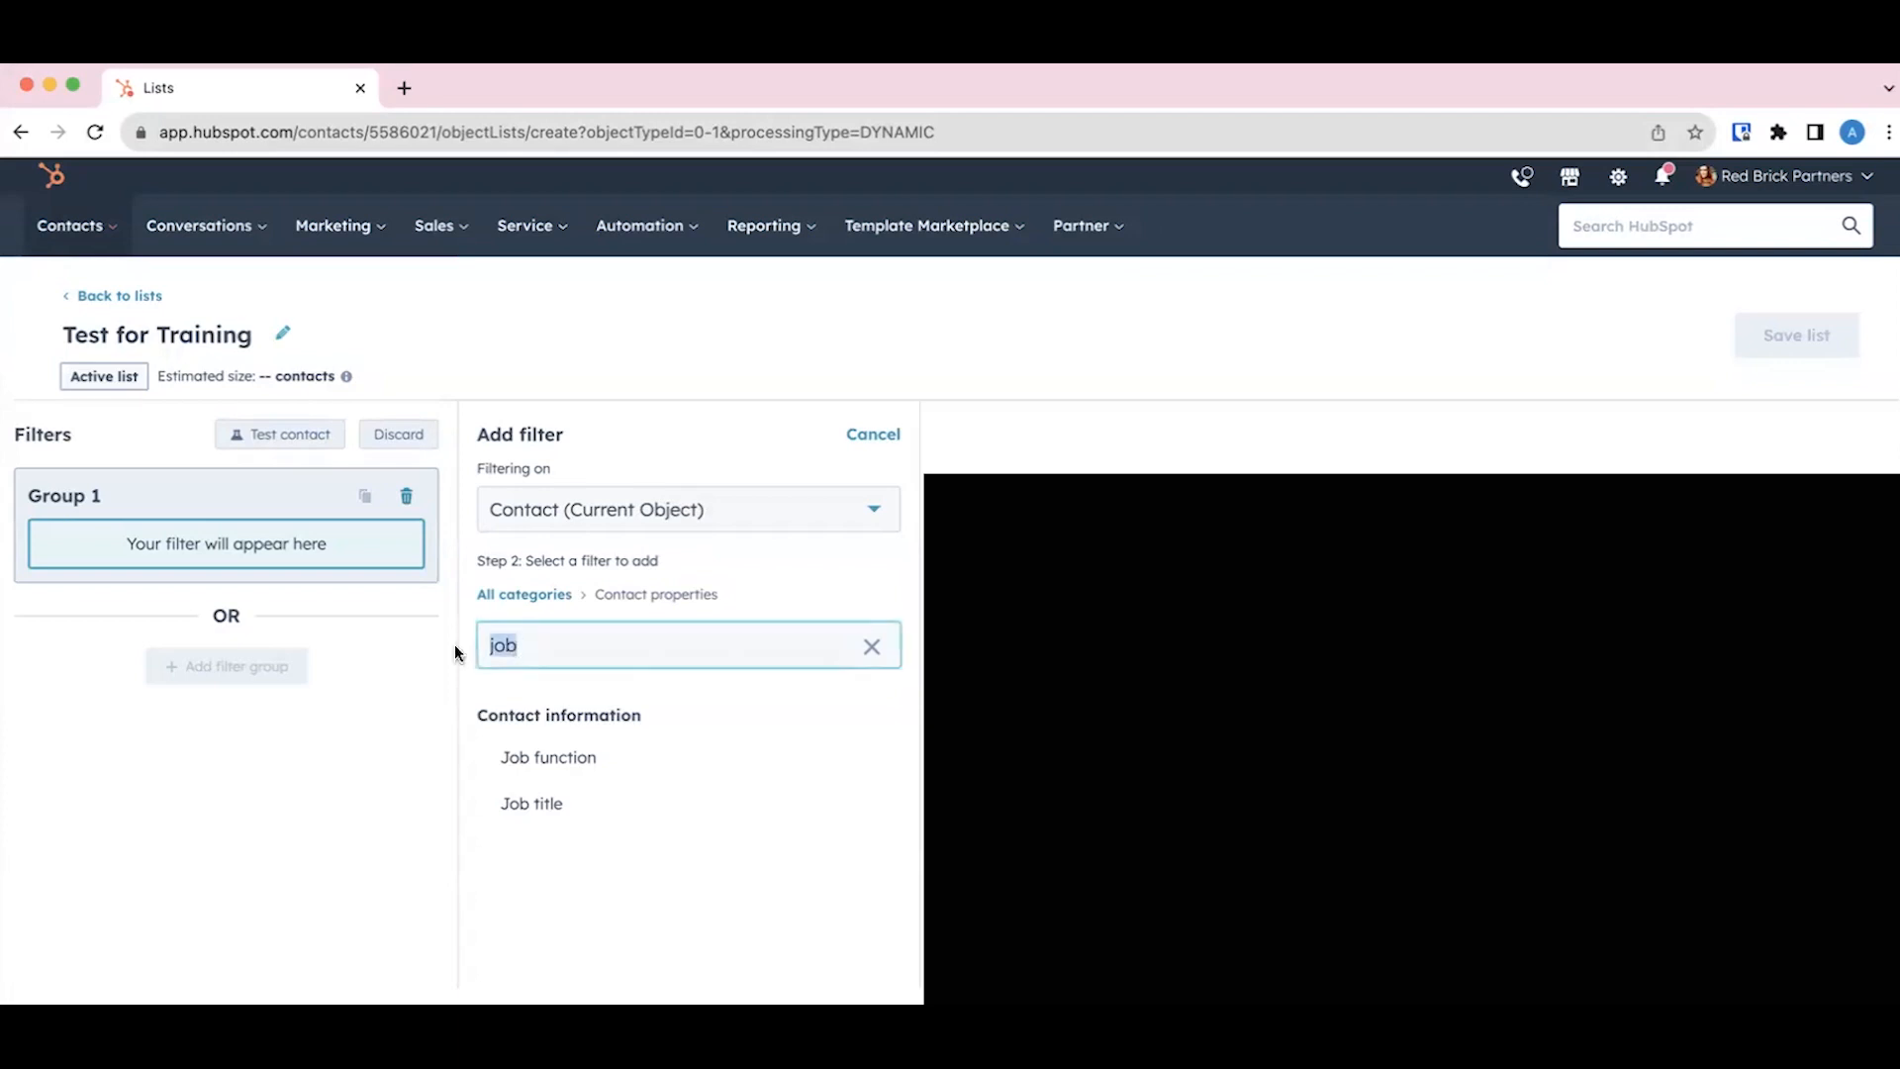
{"action": "type", "text": "lifecy"}
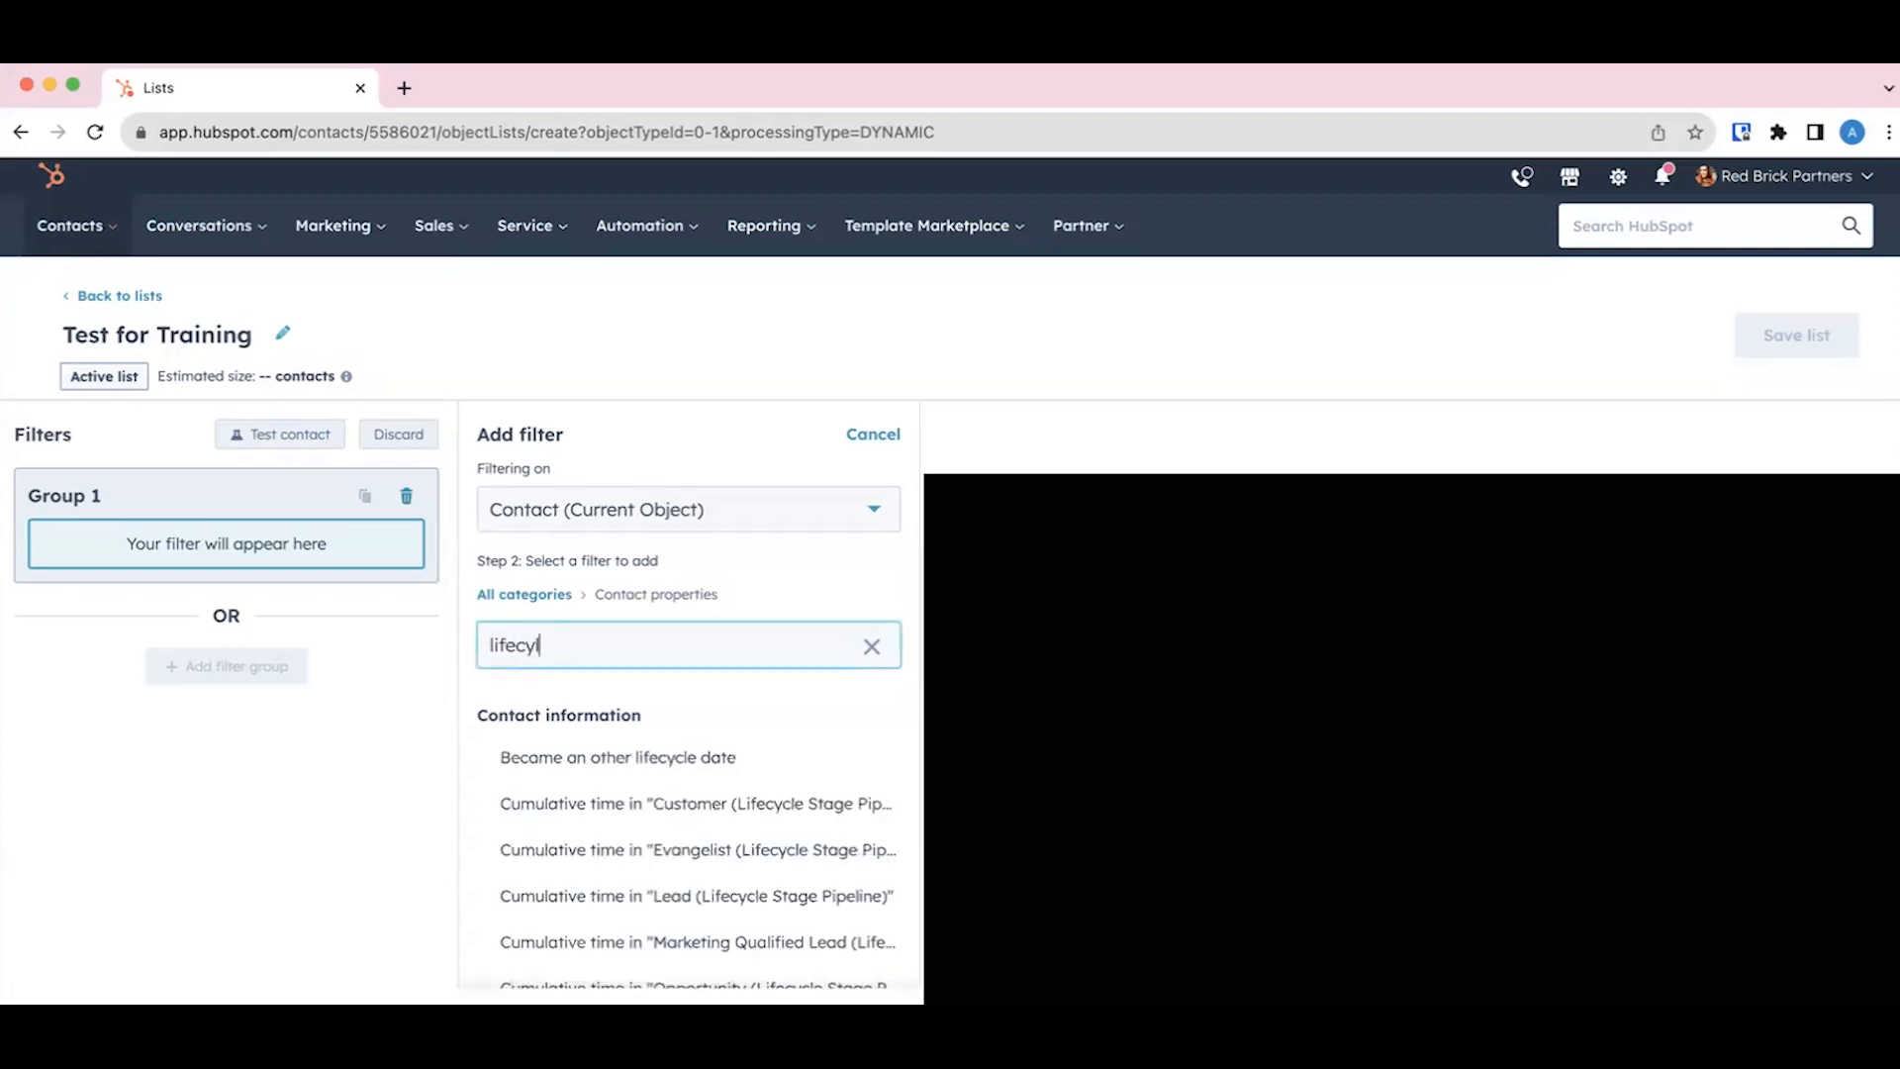
{"action": "type", "text": "le"}
{"action": "double_click", "coordinate": [530, 646]}
{"action": "type", "text": "lifecycle"}
{"action": "scroll", "coordinate": [572, 775], "scroll_direction": "down", "scroll_amount": 10}
{"action": "left_click", "coordinate": [559, 950]}
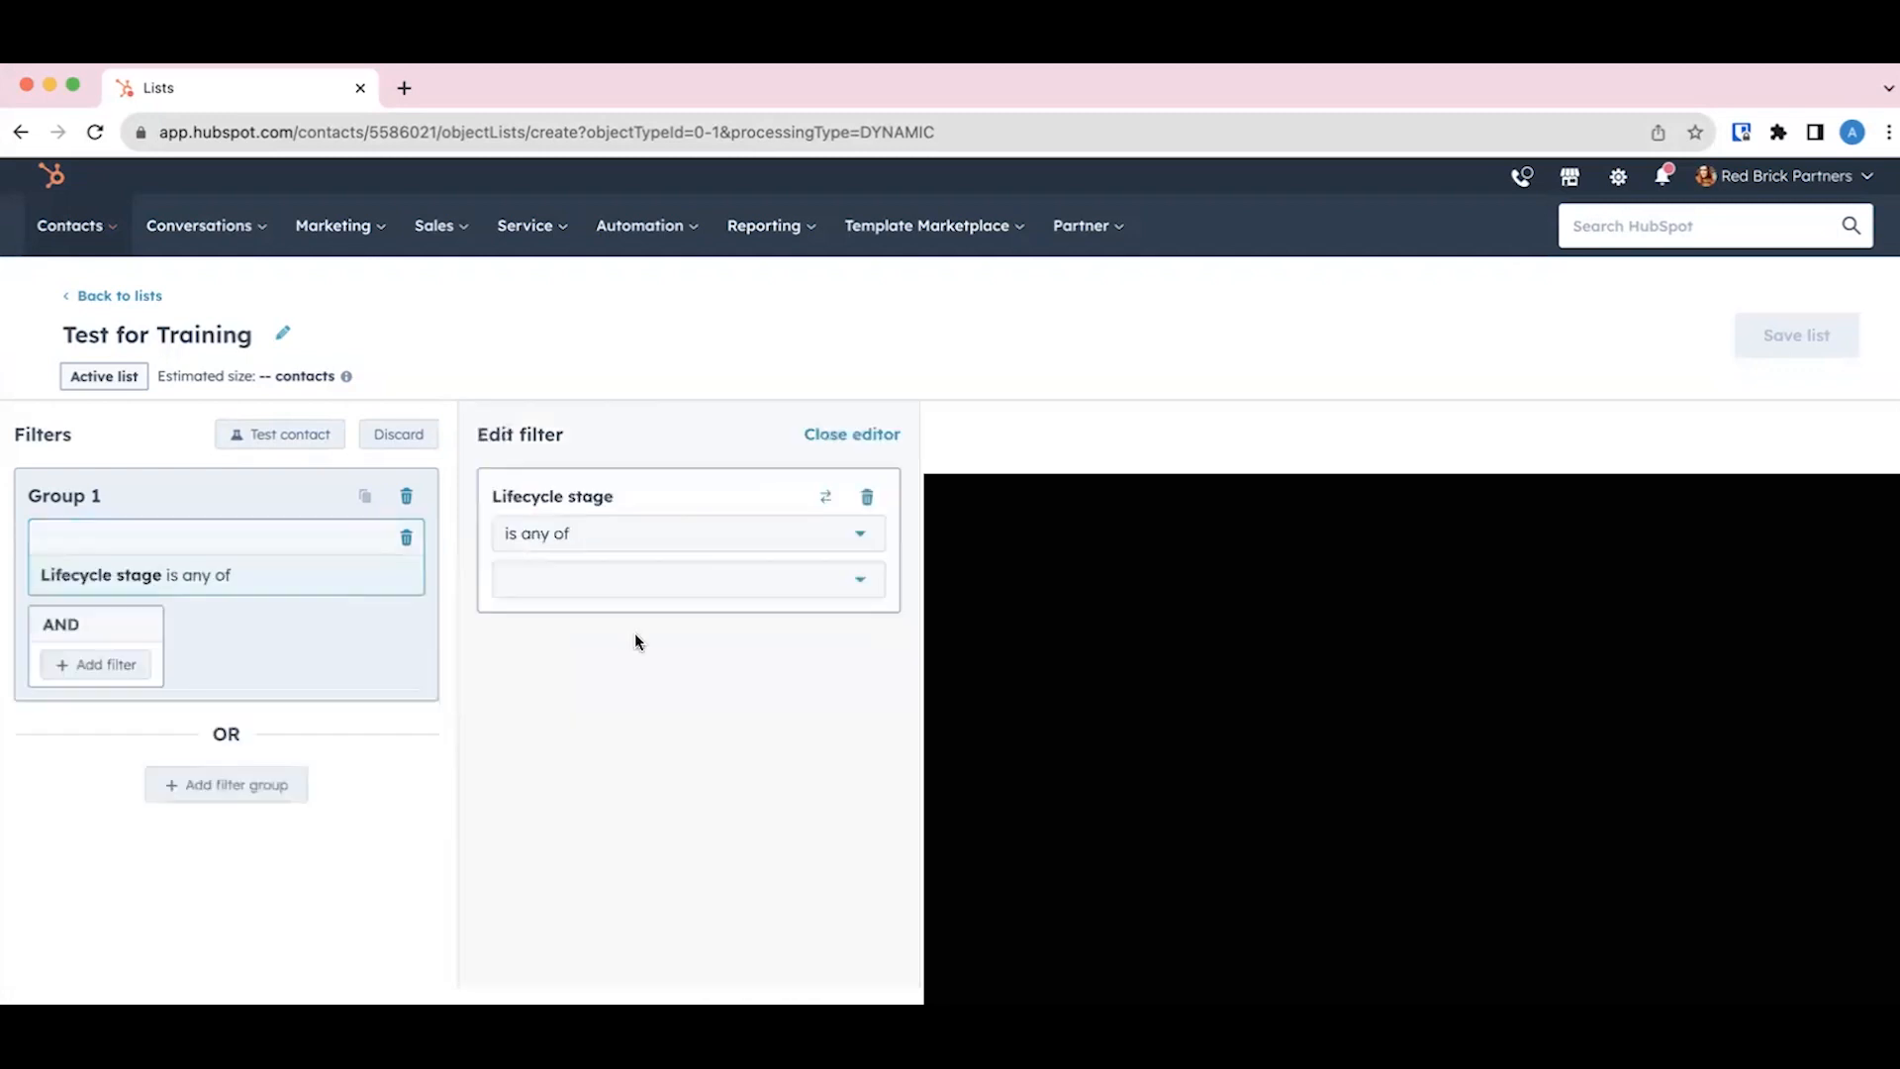
Step: Set the Lifecycle stage filter's value to Customer
{"action": "left_click", "coordinate": [630, 582]}
{"action": "scroll", "coordinate": [623, 823], "scroll_direction": "down", "scroll_amount": 2}
{"action": "left_click", "coordinate": [591, 810]}
Step: Add a second filter group, joined by OR, with a contact property filter on Job function
{"action": "left_click", "coordinate": [248, 789]}
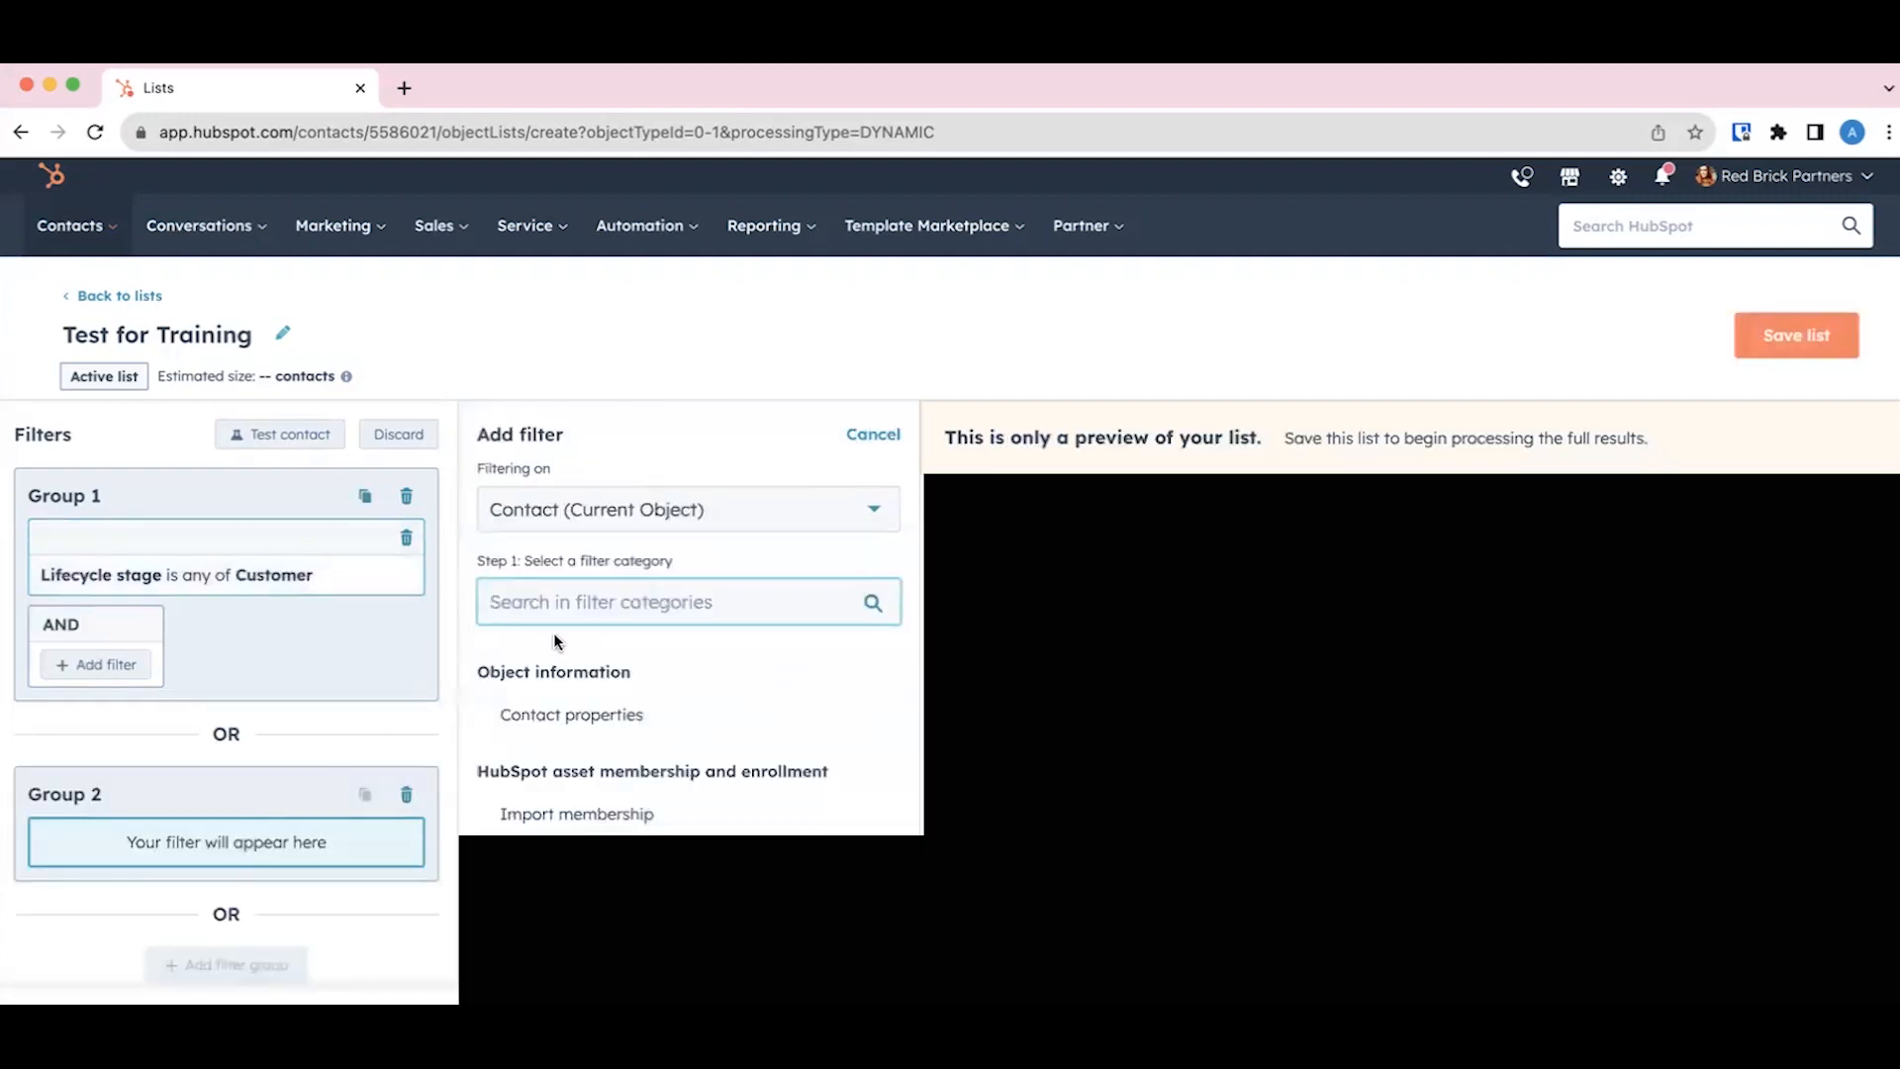
{"action": "left_click", "coordinate": [579, 722]}
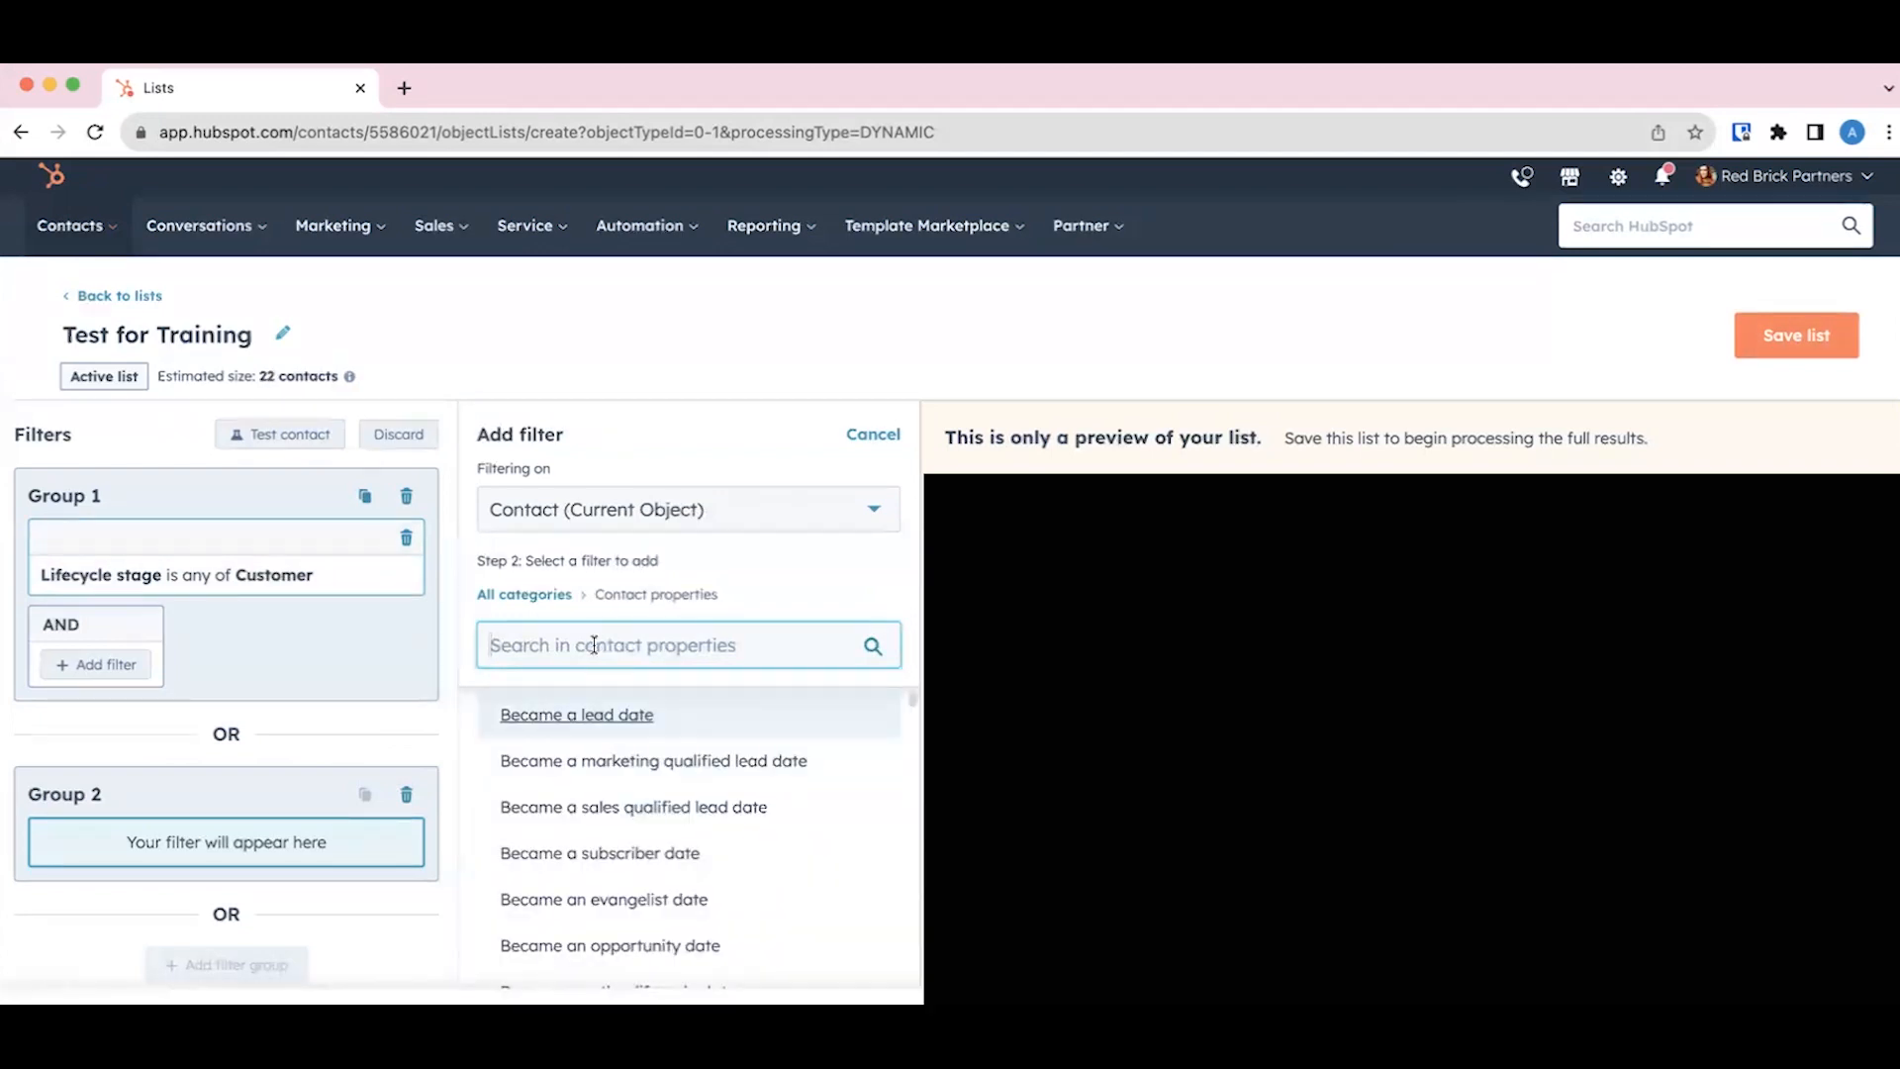
{"action": "type", "text": "job"}
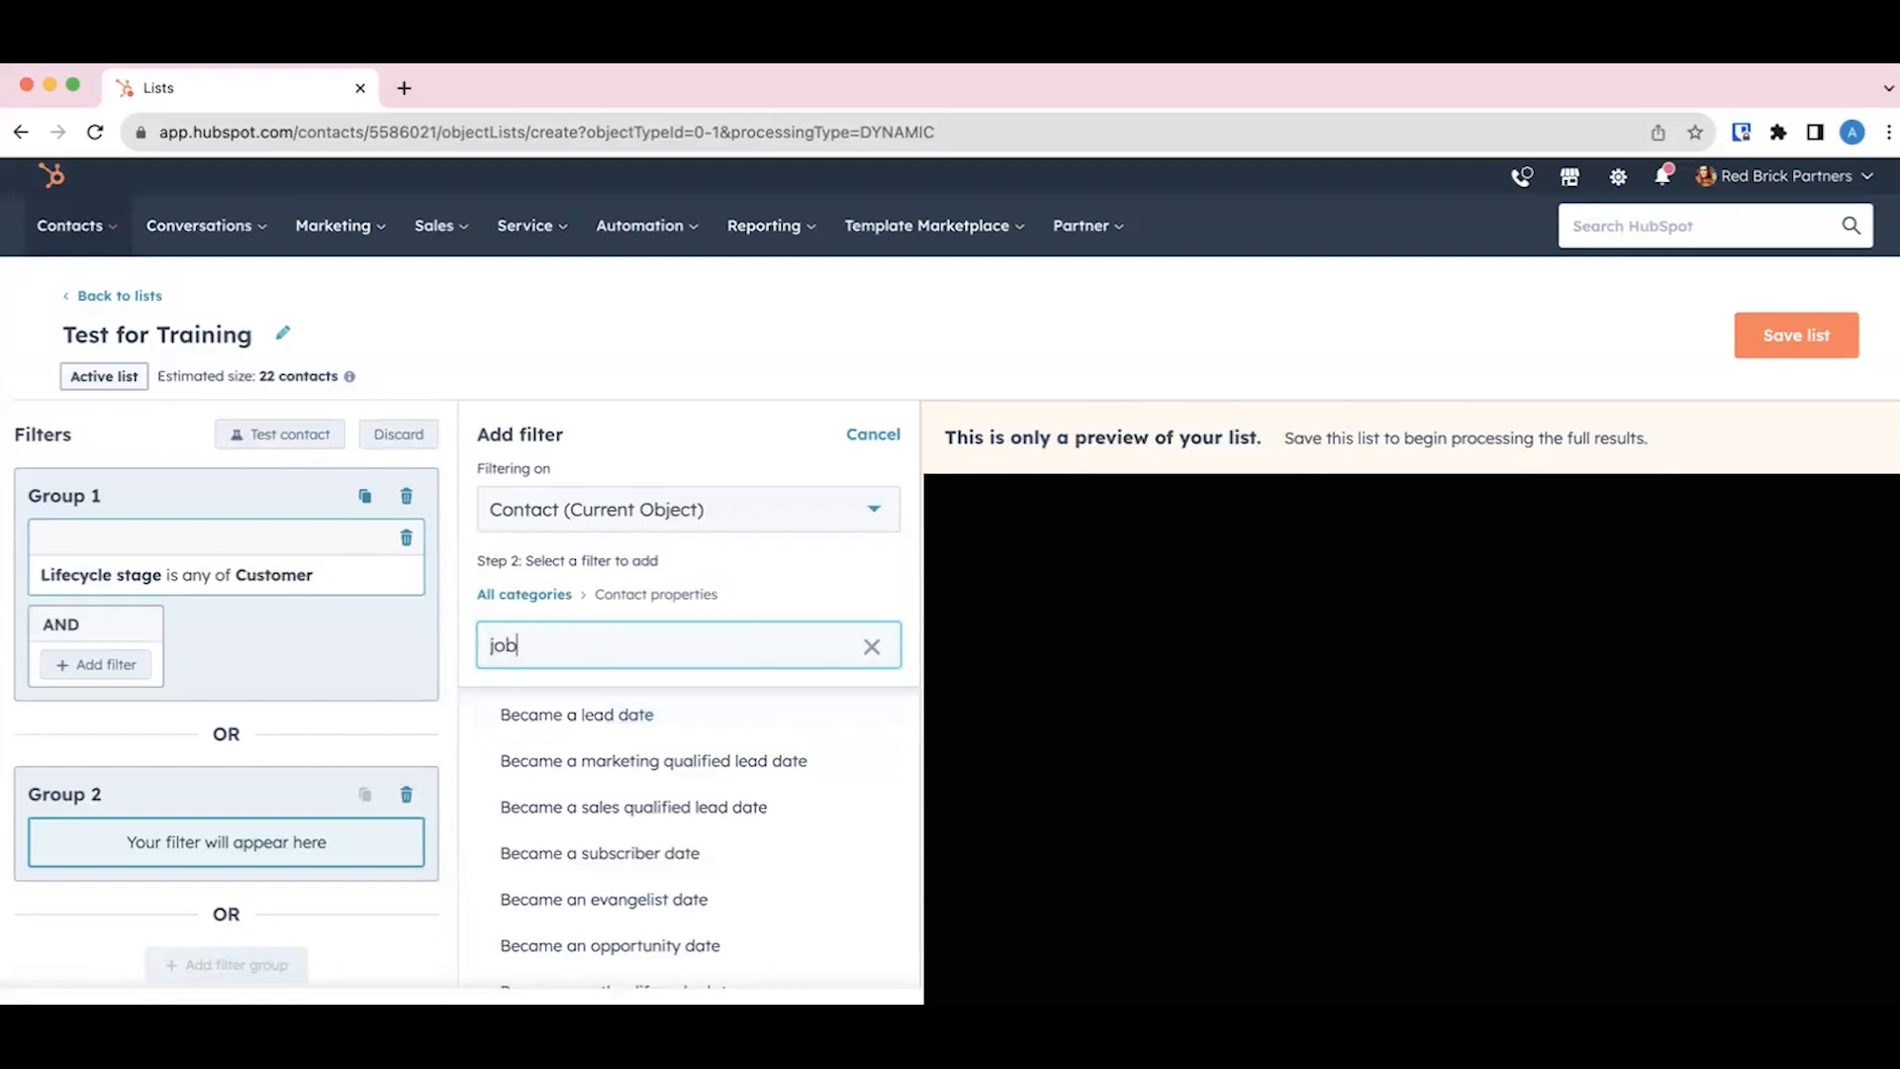
{"action": "left_click", "coordinate": [581, 760]}
{"action": "left_click", "coordinate": [679, 586]}
{"action": "left_click", "coordinate": [568, 760]}
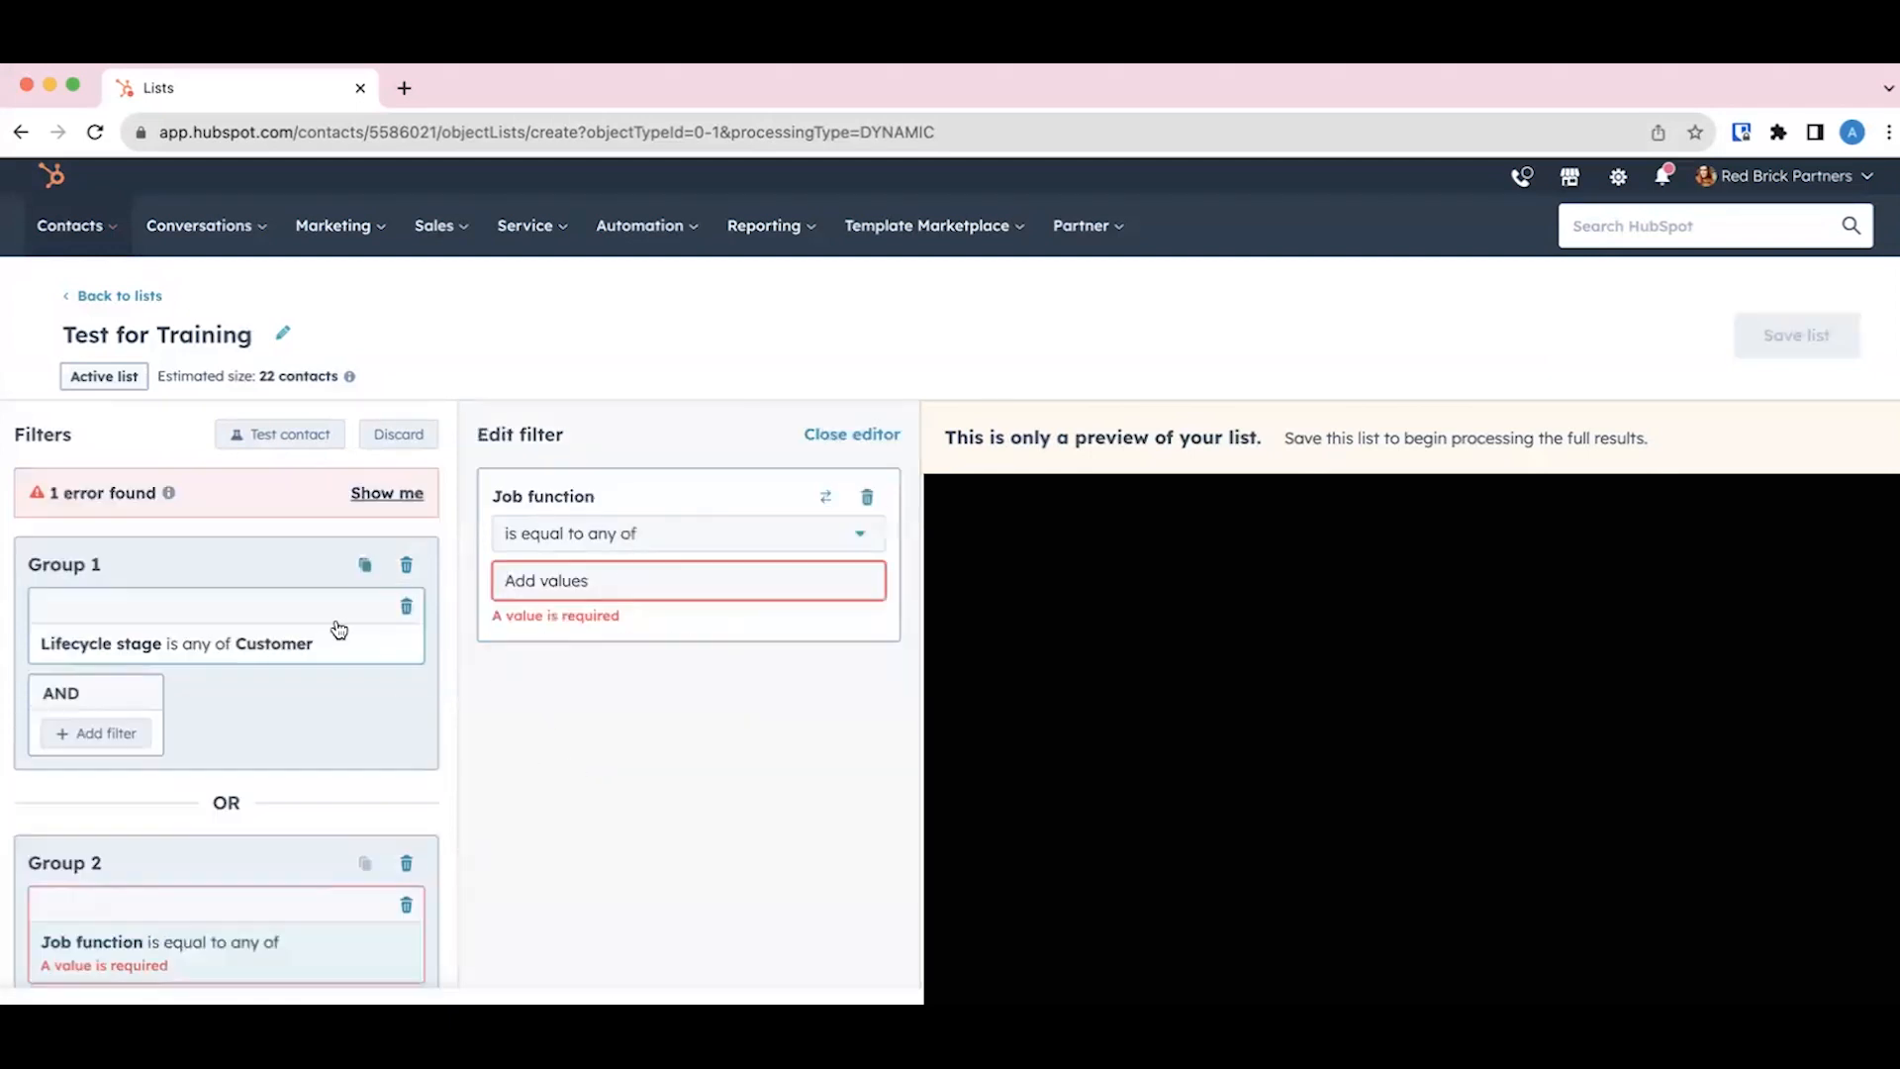
{"action": "scroll", "coordinate": [238, 635], "scroll_direction": "down", "scroll_amount": 3}
{"action": "scroll", "coordinate": [232, 633], "scroll_direction": "up", "scroll_amount": 3}
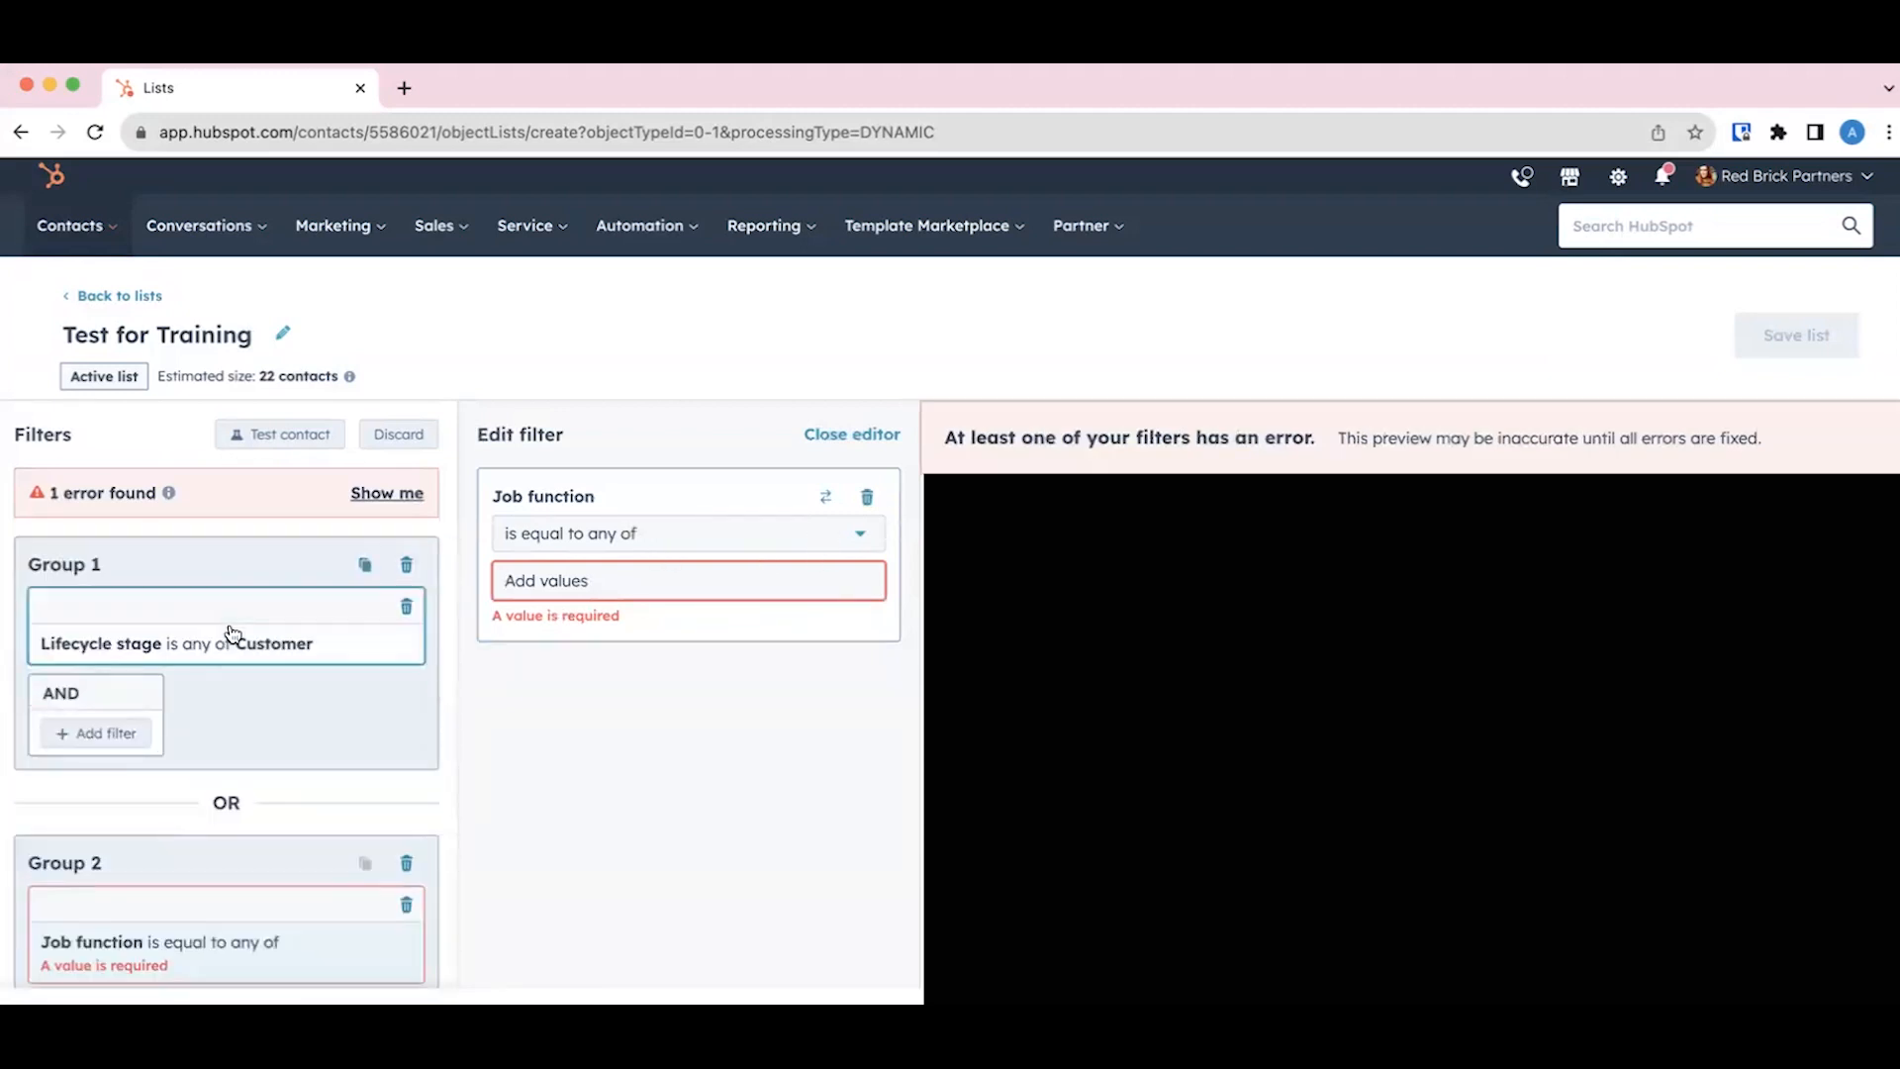
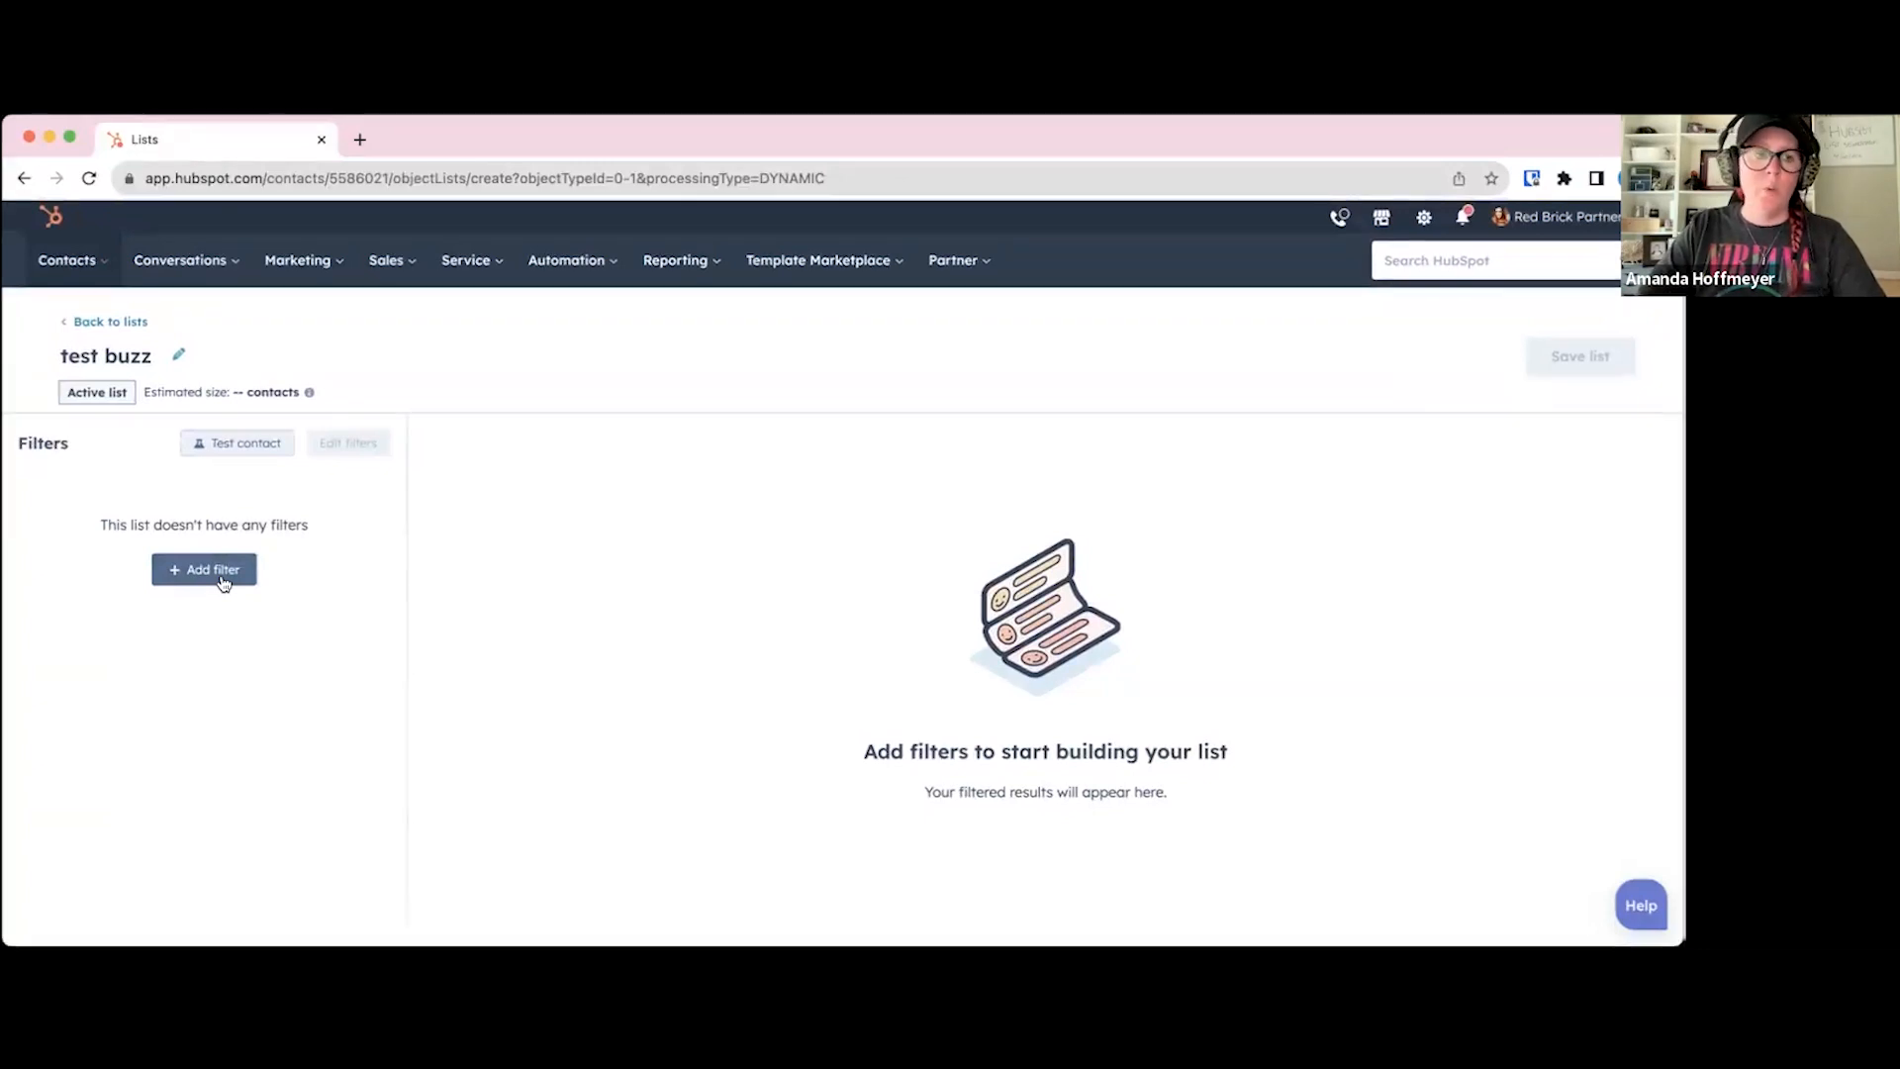
Step: Add an Ads interactions filter on Facebook campaign name to Group 1 of the "test buzz" list
{"action": "left_click", "coordinate": [221, 579]}
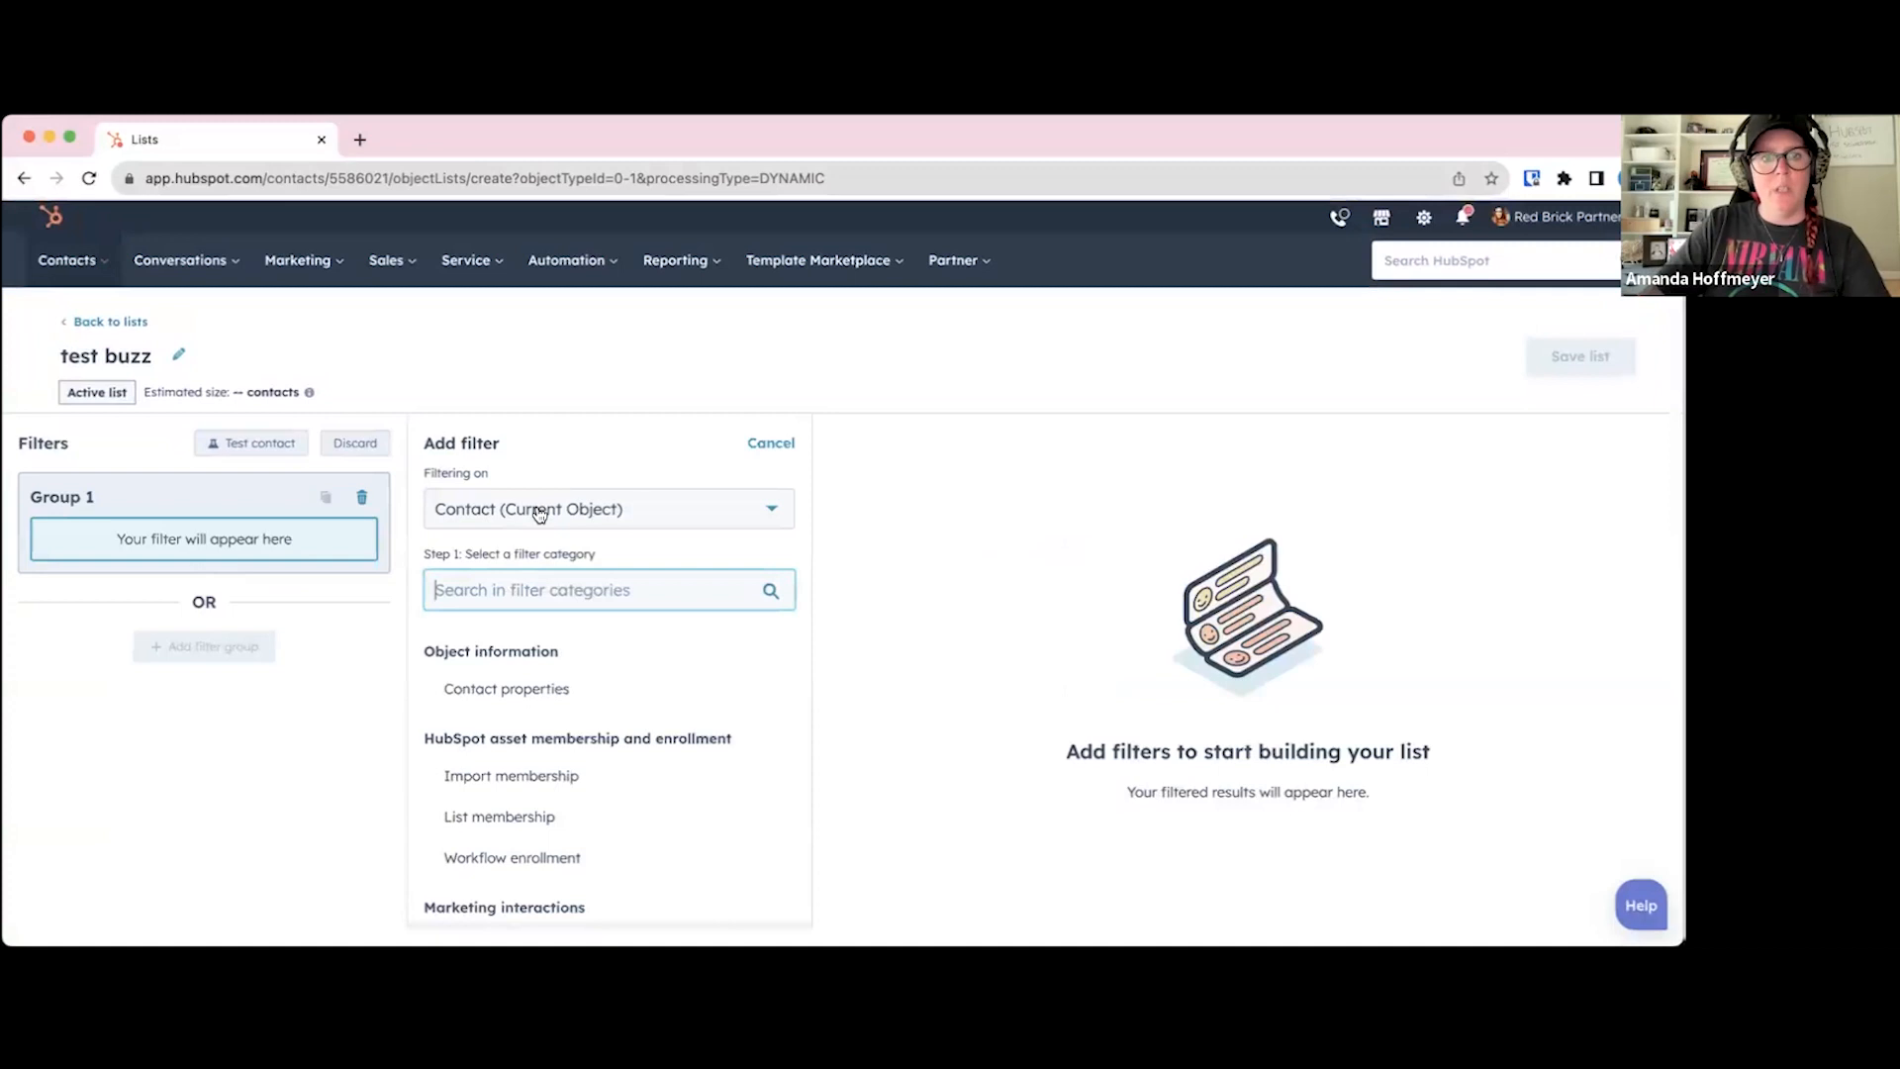
{"action": "type", "text": "ads"}
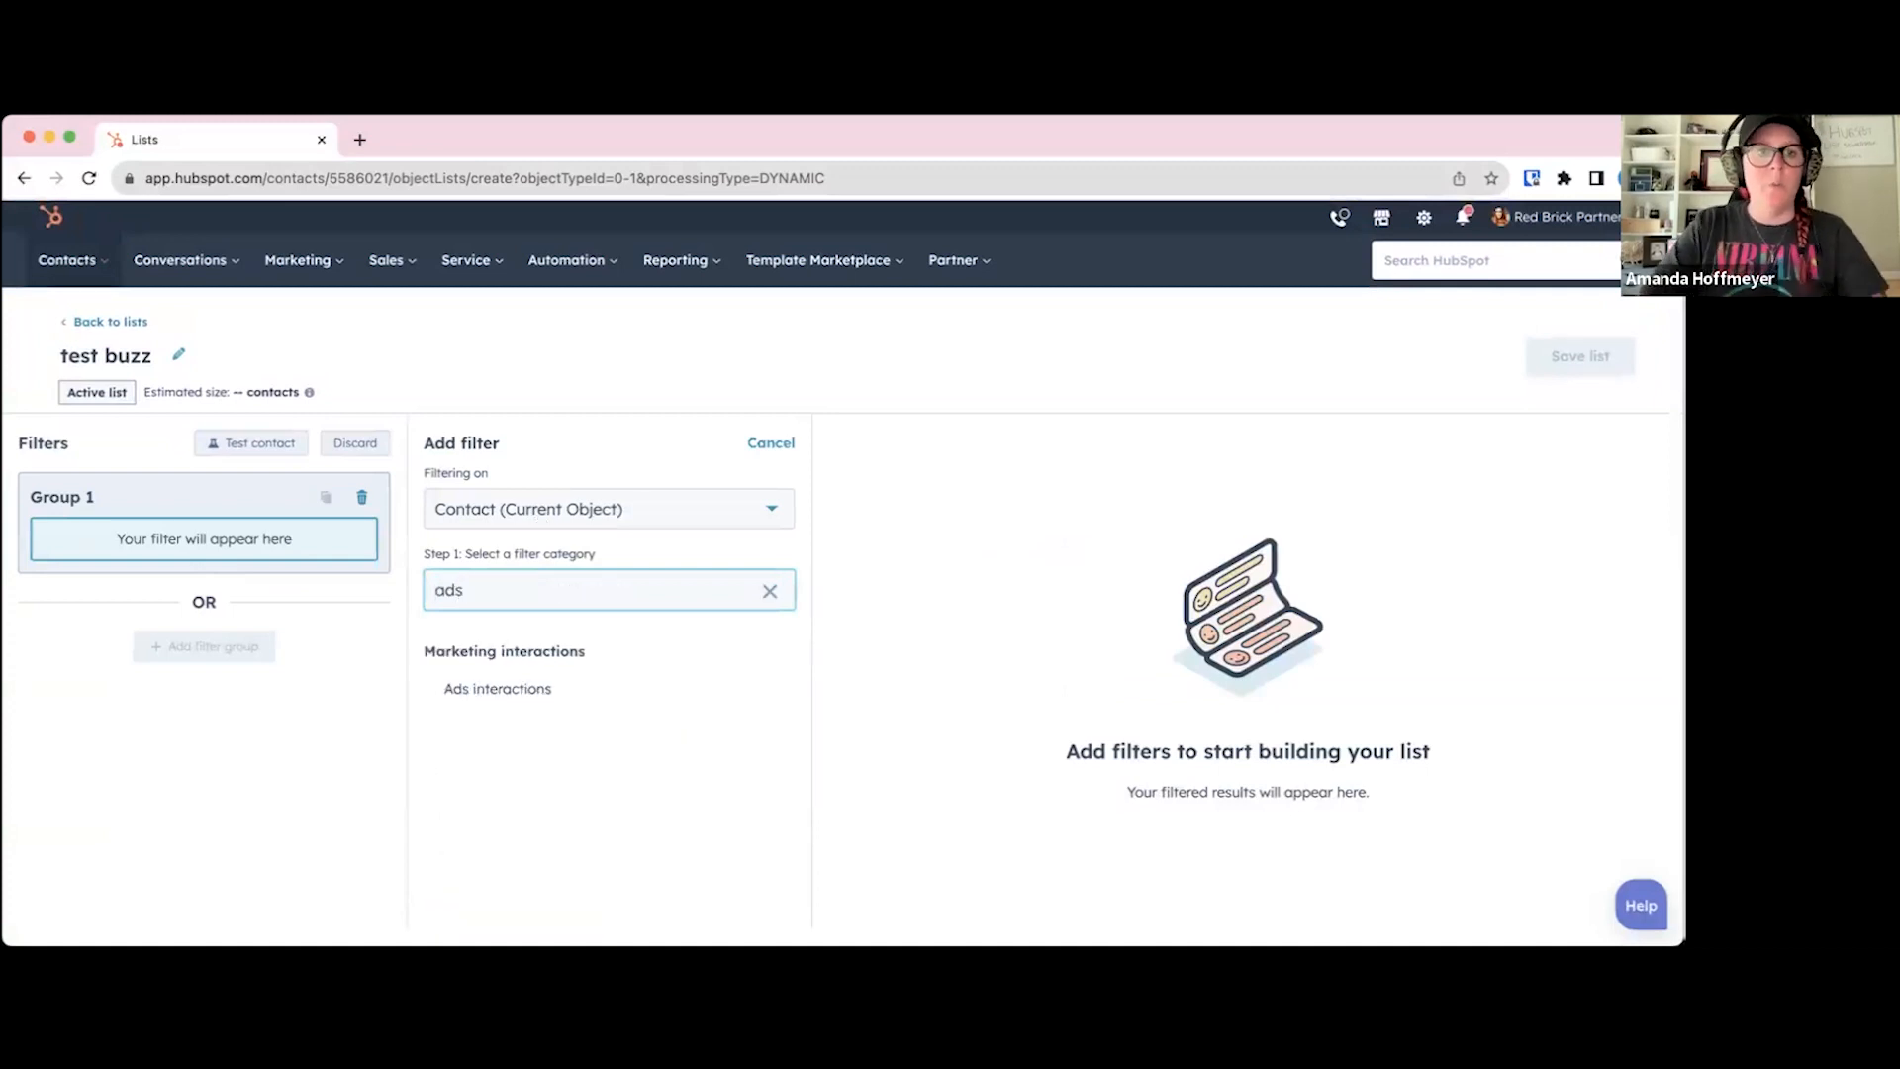
{"action": "left_click", "coordinate": [525, 691]}
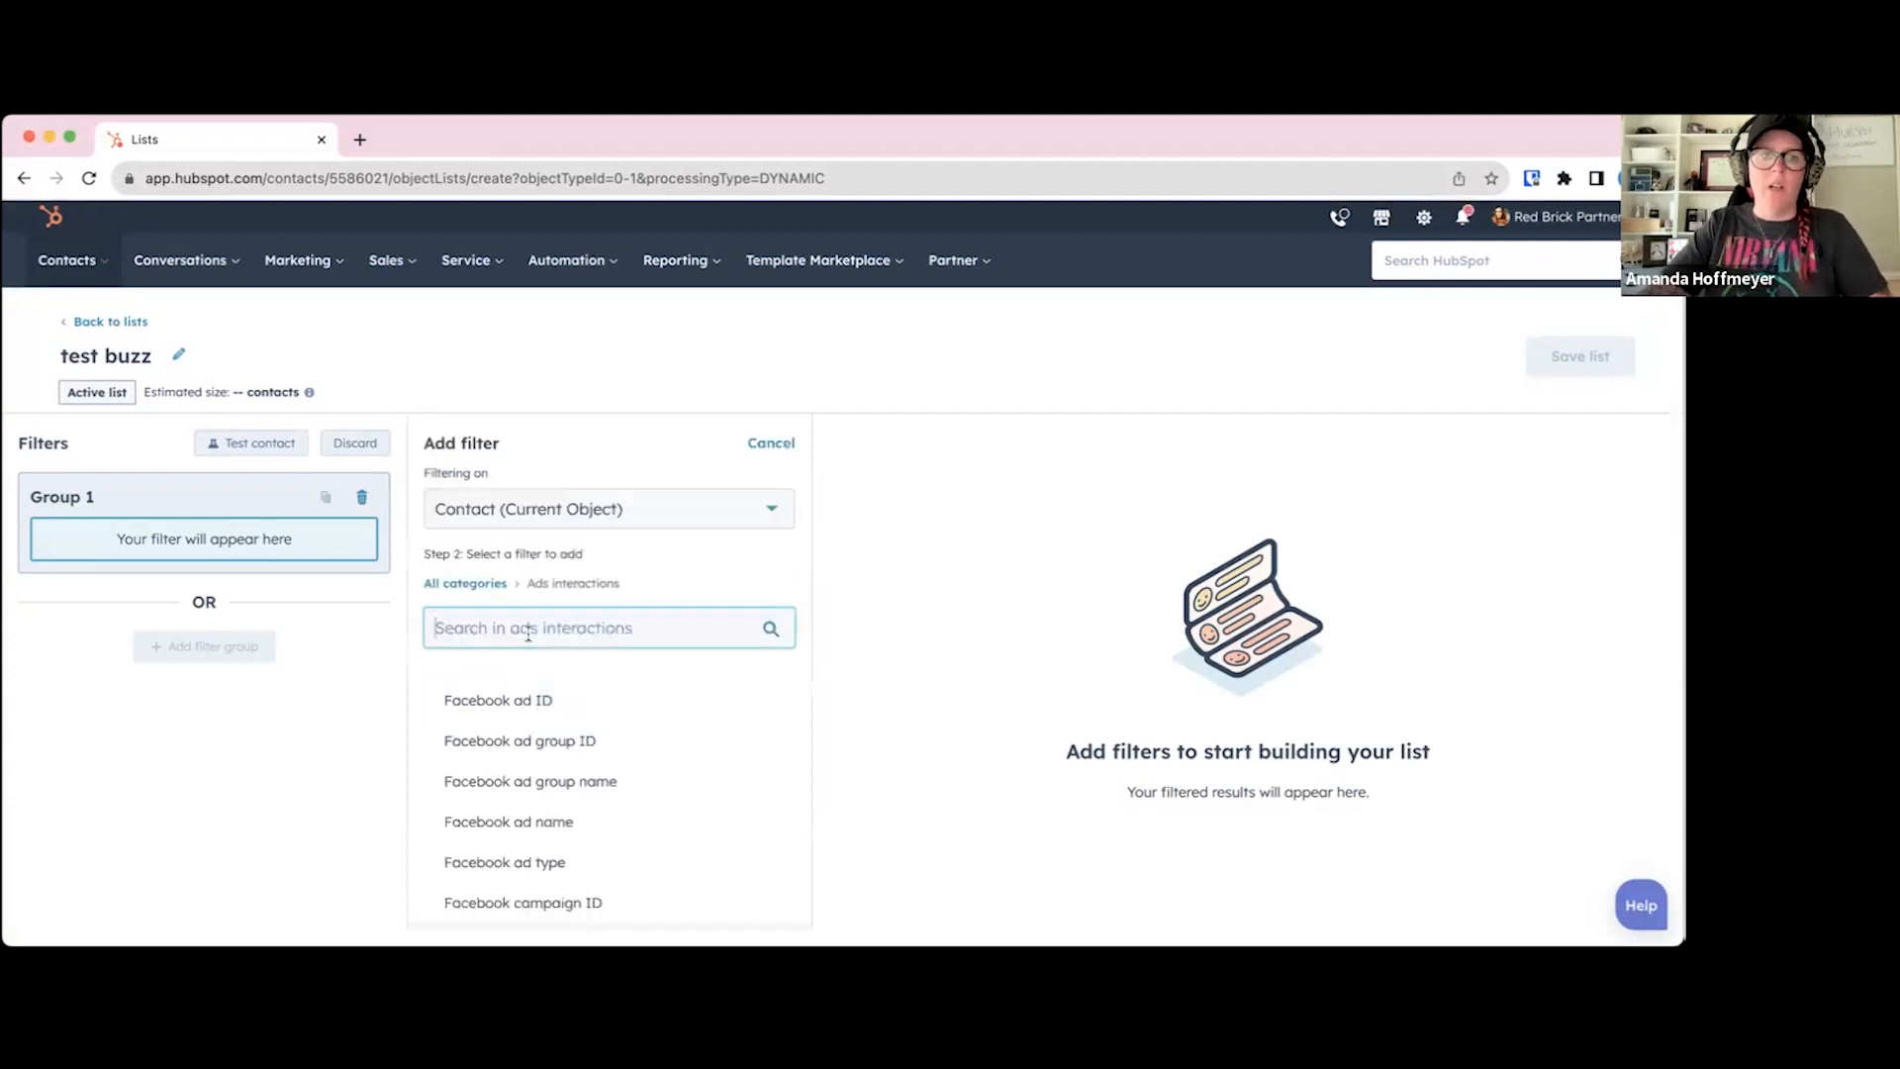
{"action": "scroll", "coordinate": [543, 733], "scroll_direction": "down", "scroll_amount": 3}
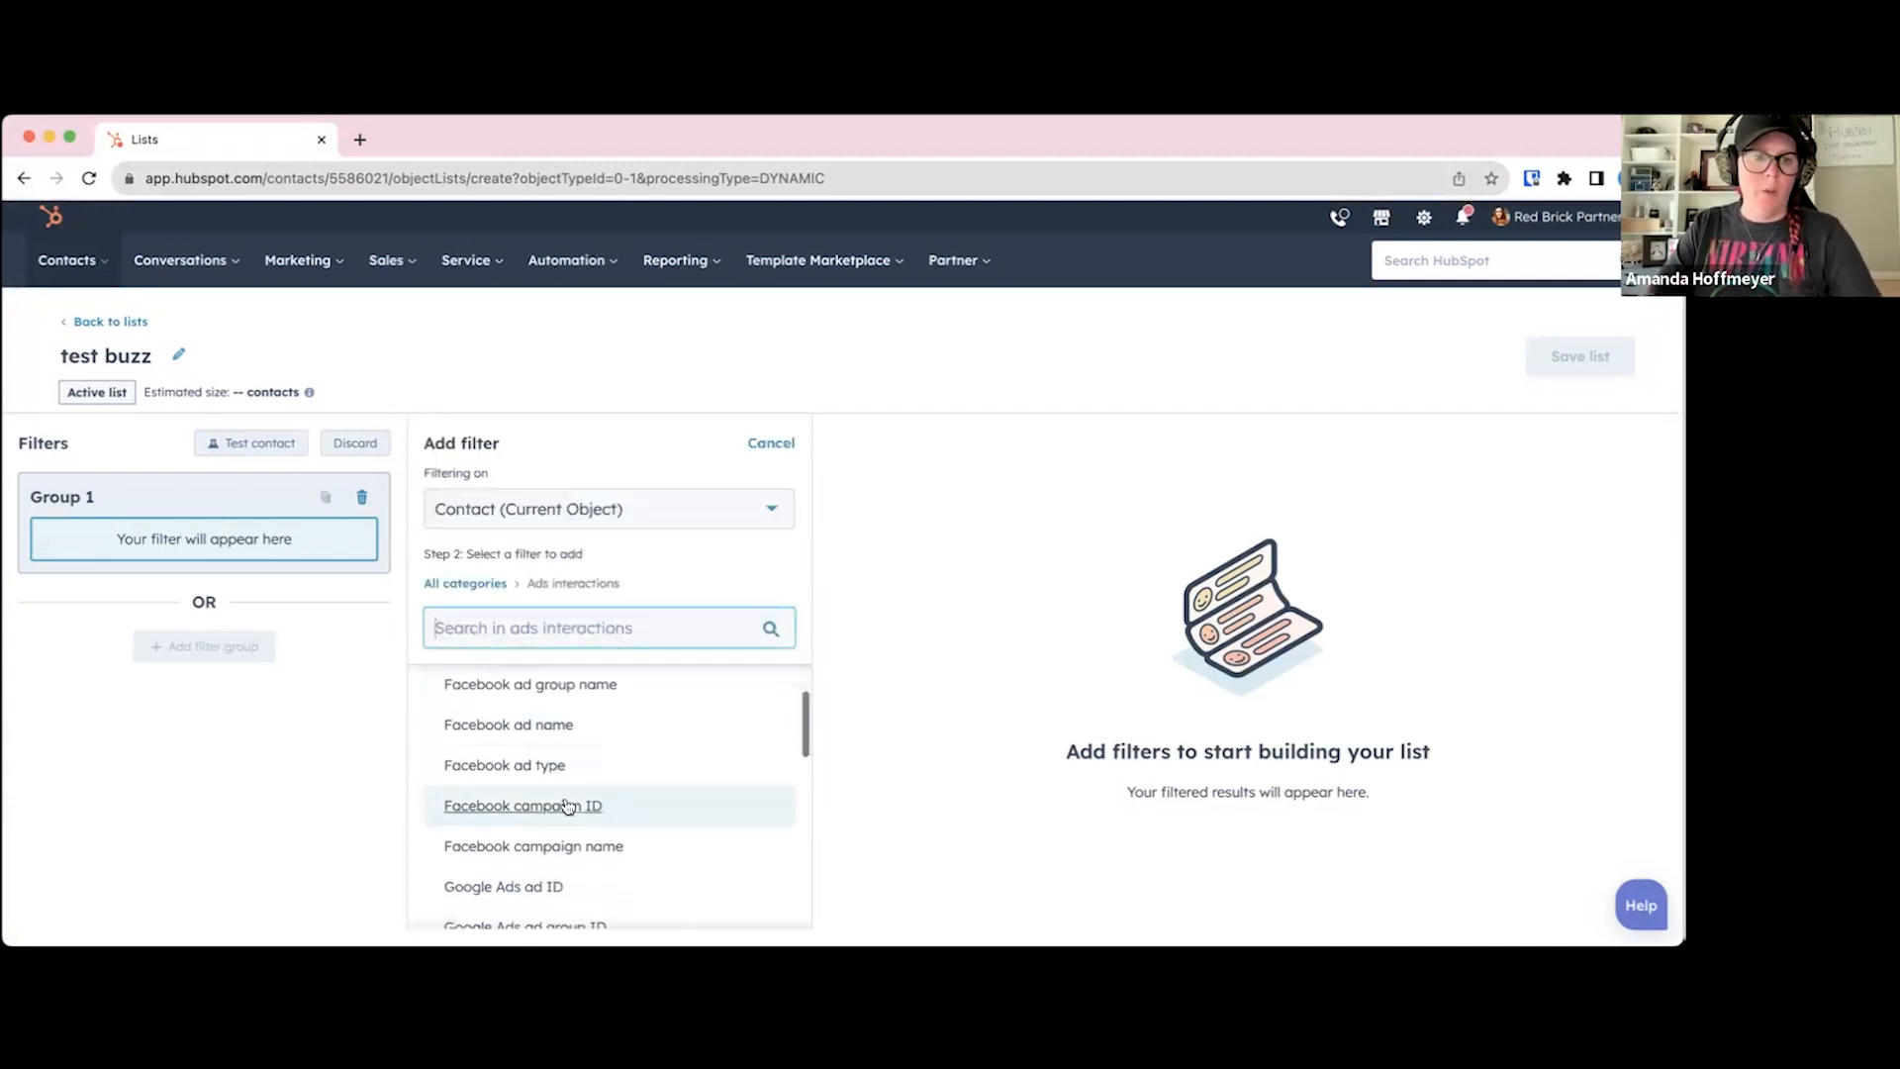
{"action": "left_click", "coordinate": [569, 842]}
Step: Try "The BrickBuzz" as the Facebook campaign name filter's value and delete the filter again
{"action": "left_click", "coordinate": [550, 574]}
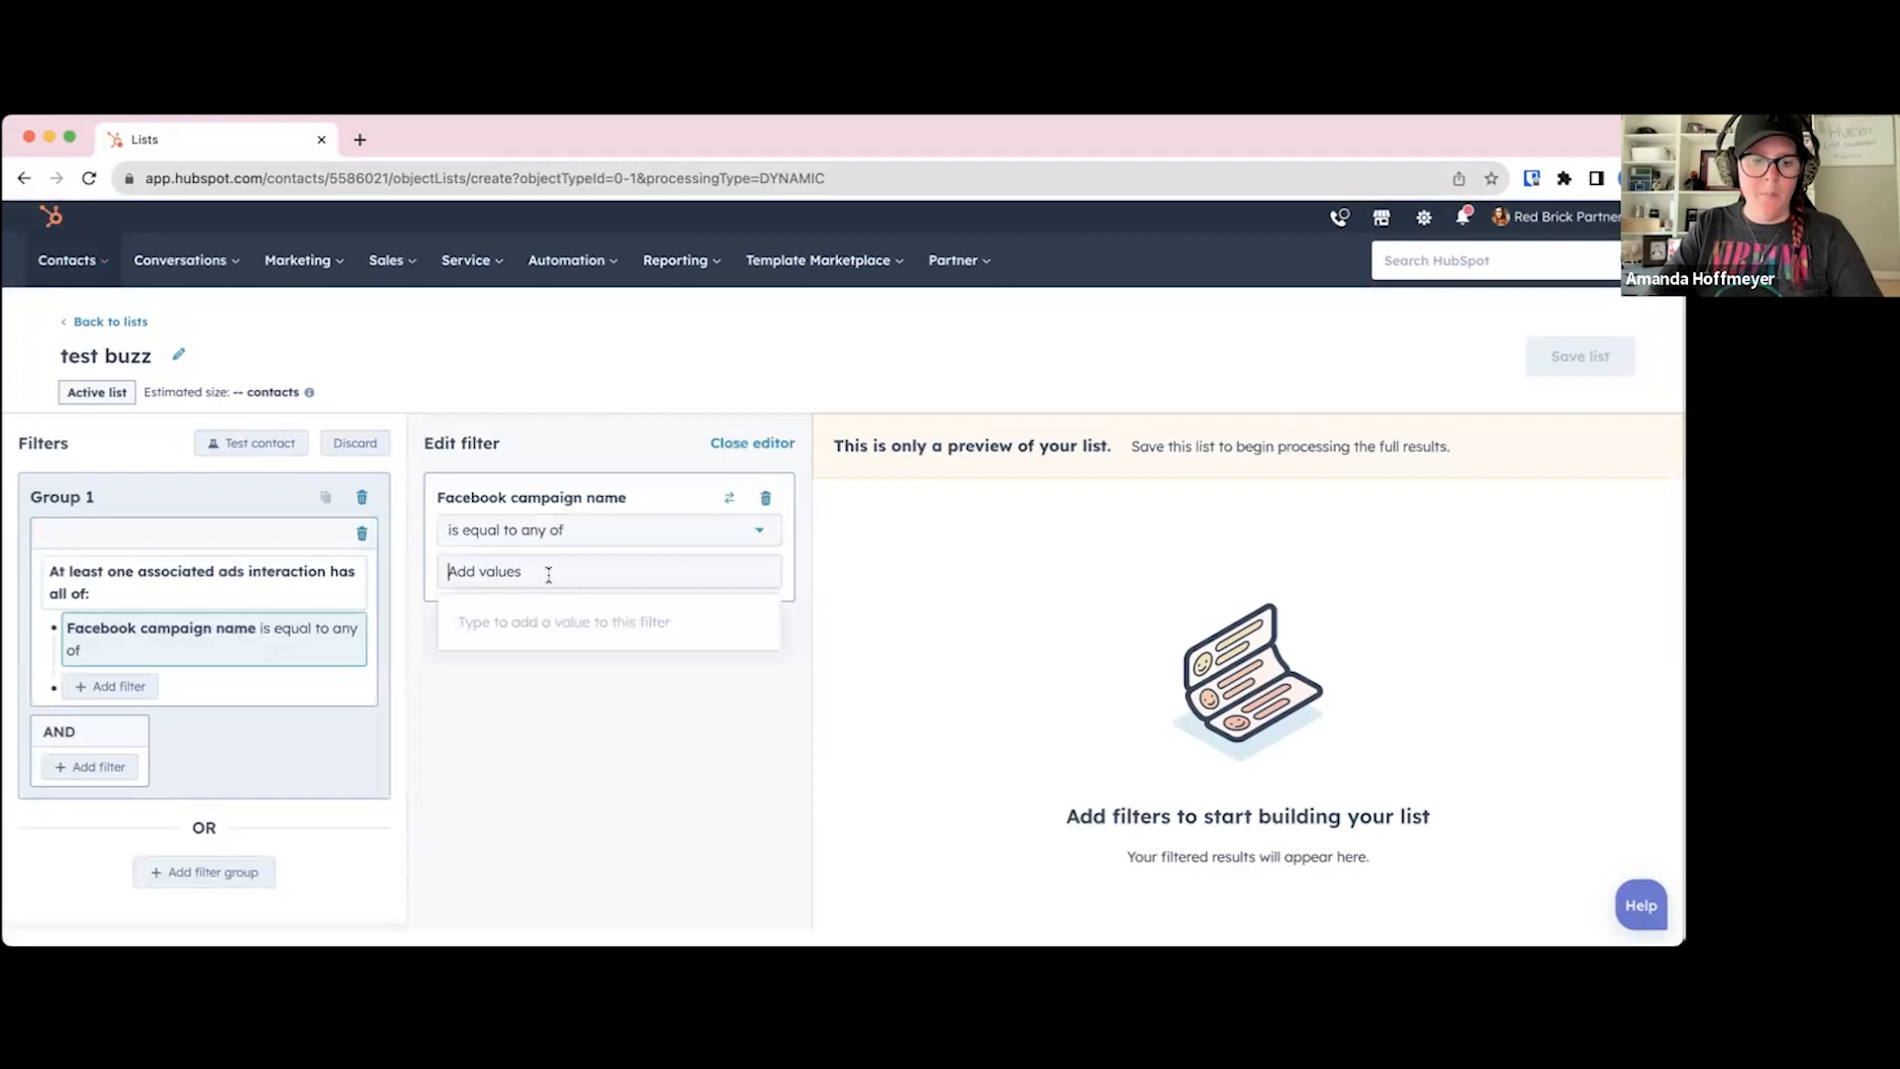
{"action": "type", "text": "The BrickBuzz"}
{"action": "key", "text": "Return"}
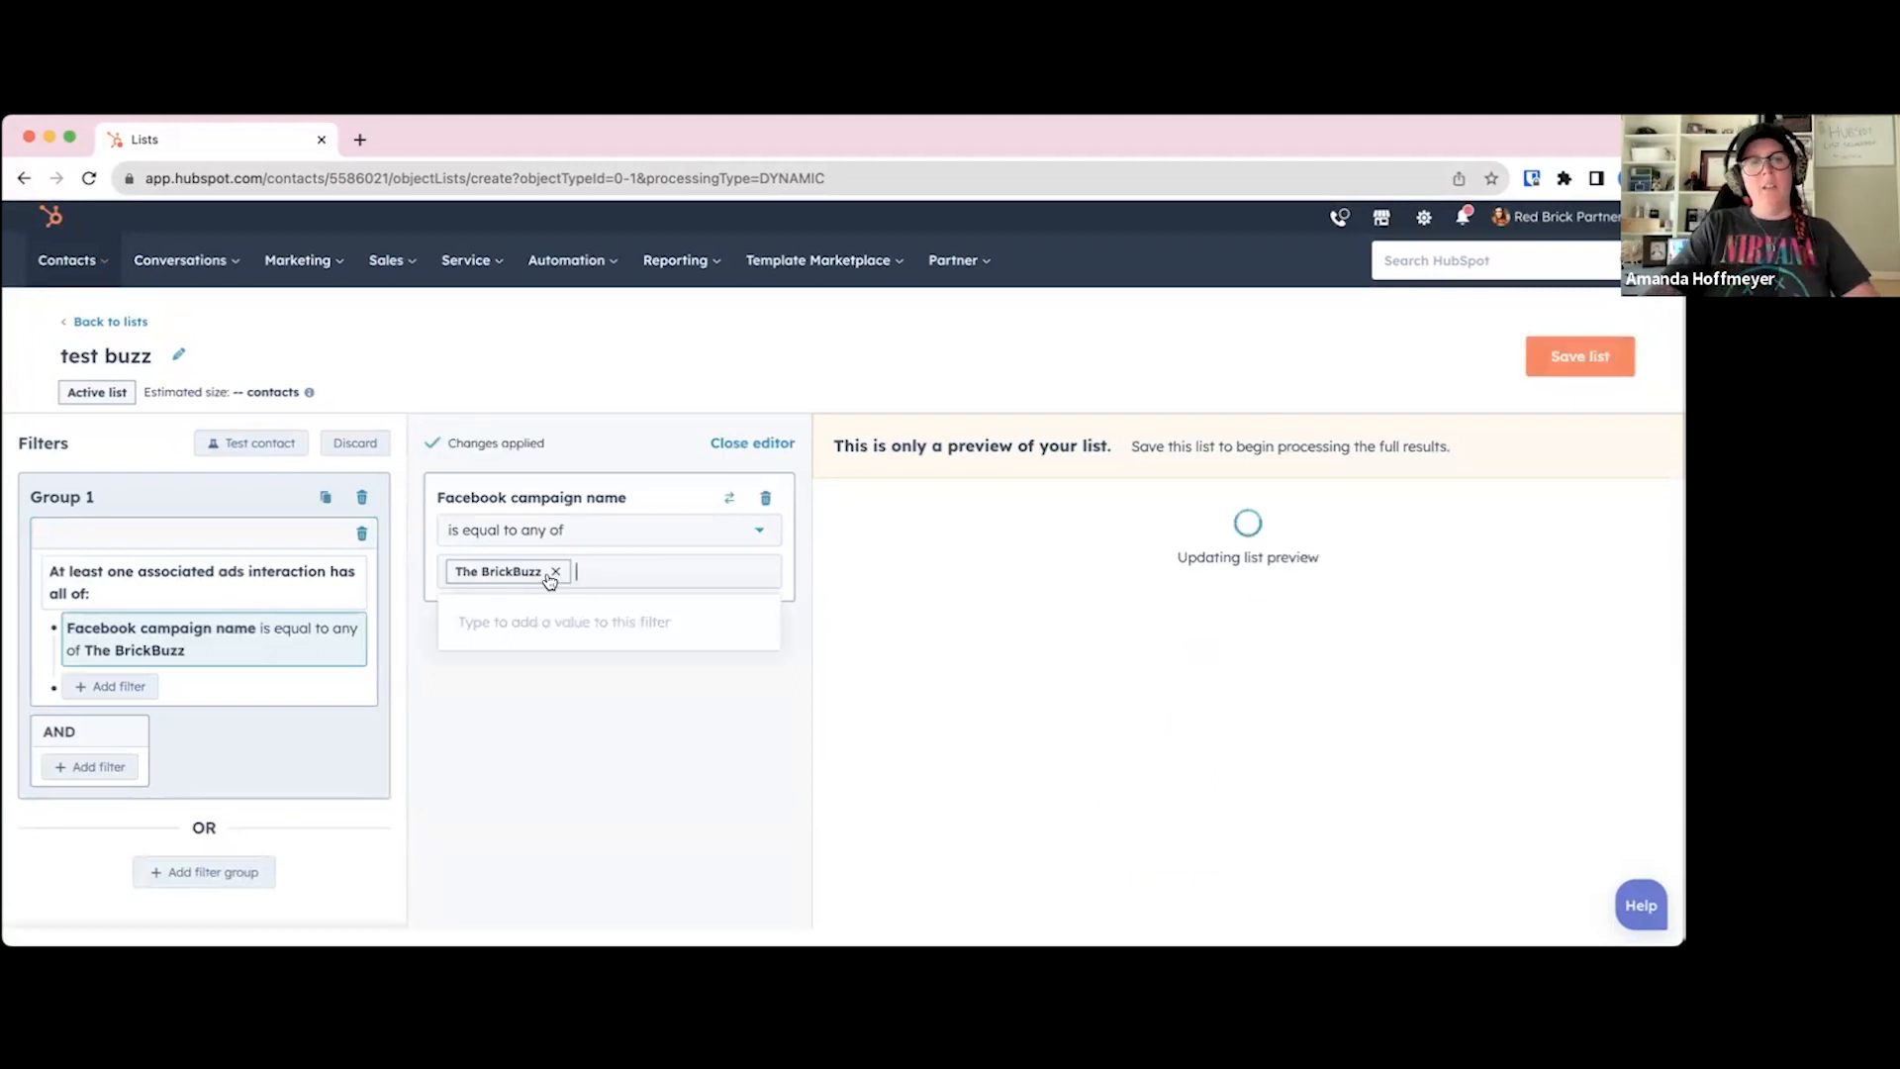
{"action": "left_click", "coordinate": [571, 777]}
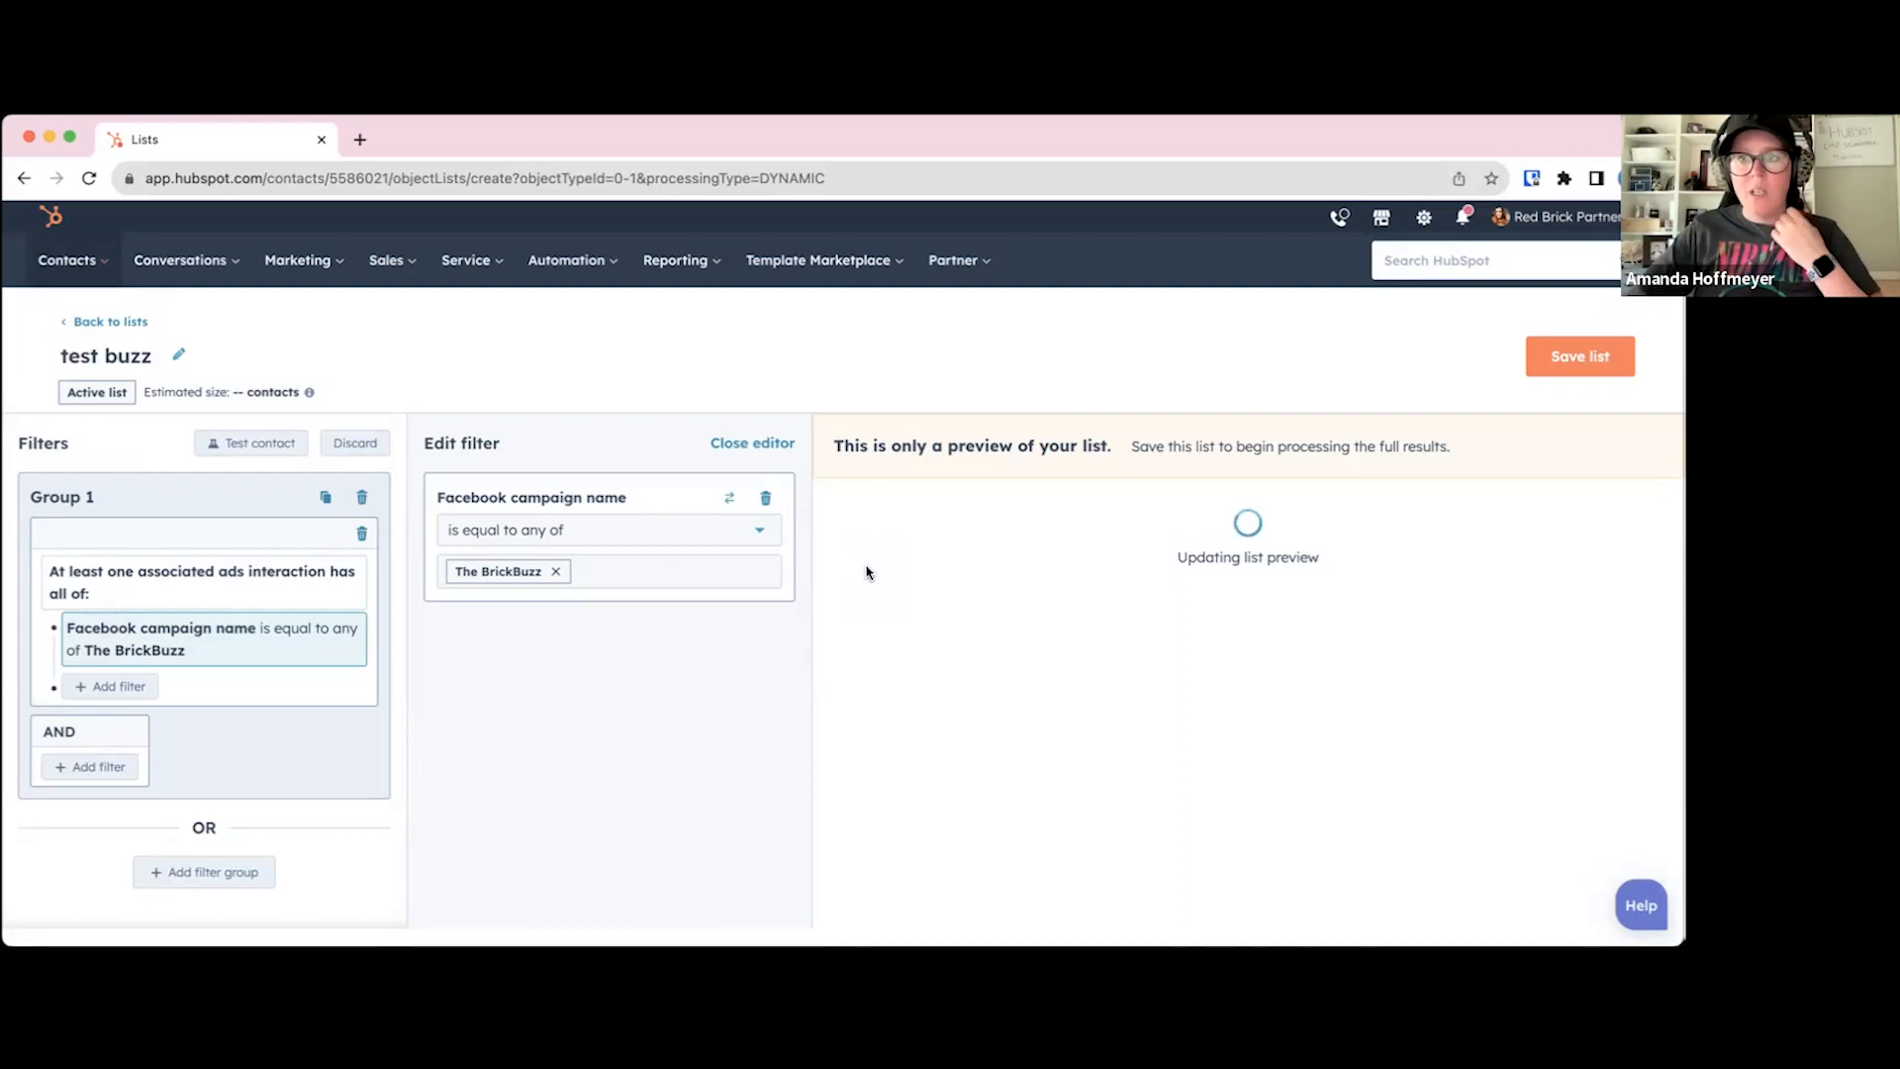
{"action": "left_click", "coordinate": [765, 503]}
Step: Start a new contact filter and examine the available categories, from contact properties and membership to marketing interactions and integration filters
{"action": "left_click", "coordinate": [236, 571]}
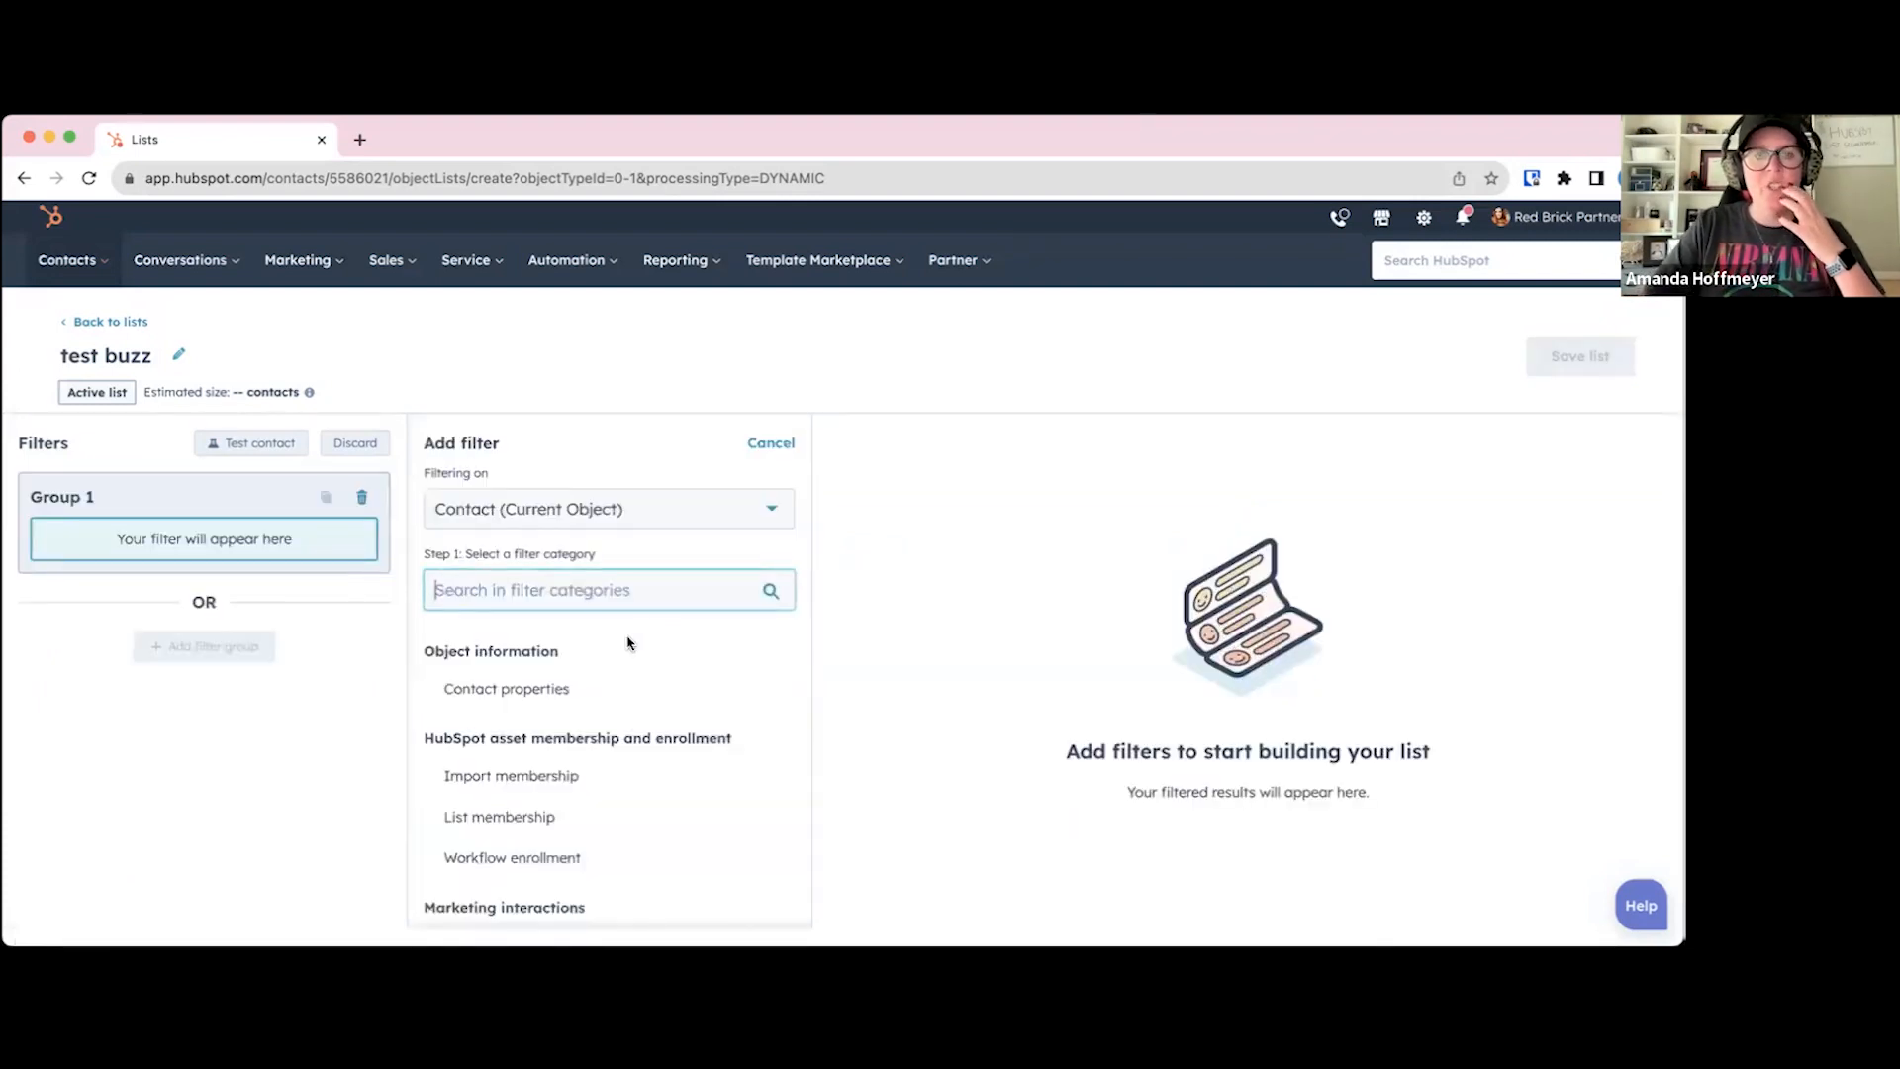
{"action": "scroll", "coordinate": [607, 661], "scroll_direction": "down", "scroll_amount": 1}
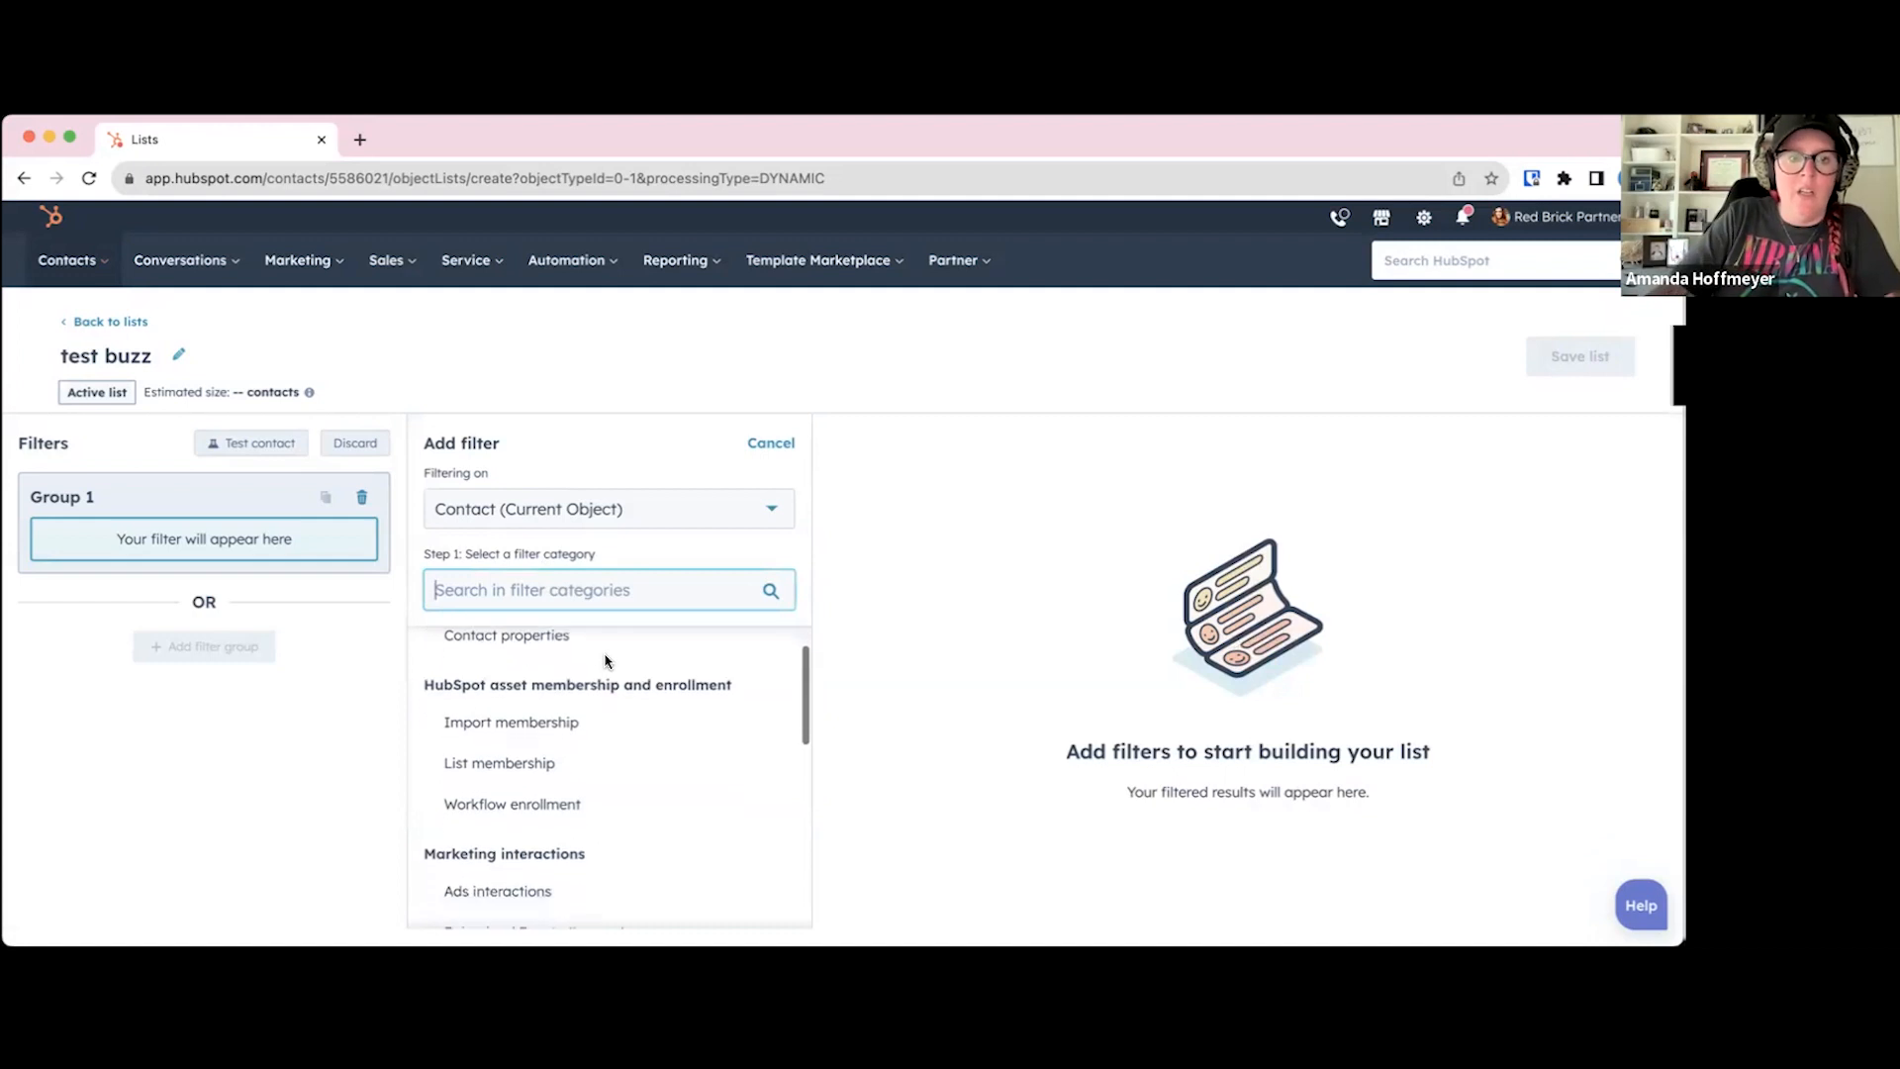
{"action": "scroll", "coordinate": [604, 661], "scroll_direction": "up", "scroll_amount": 1}
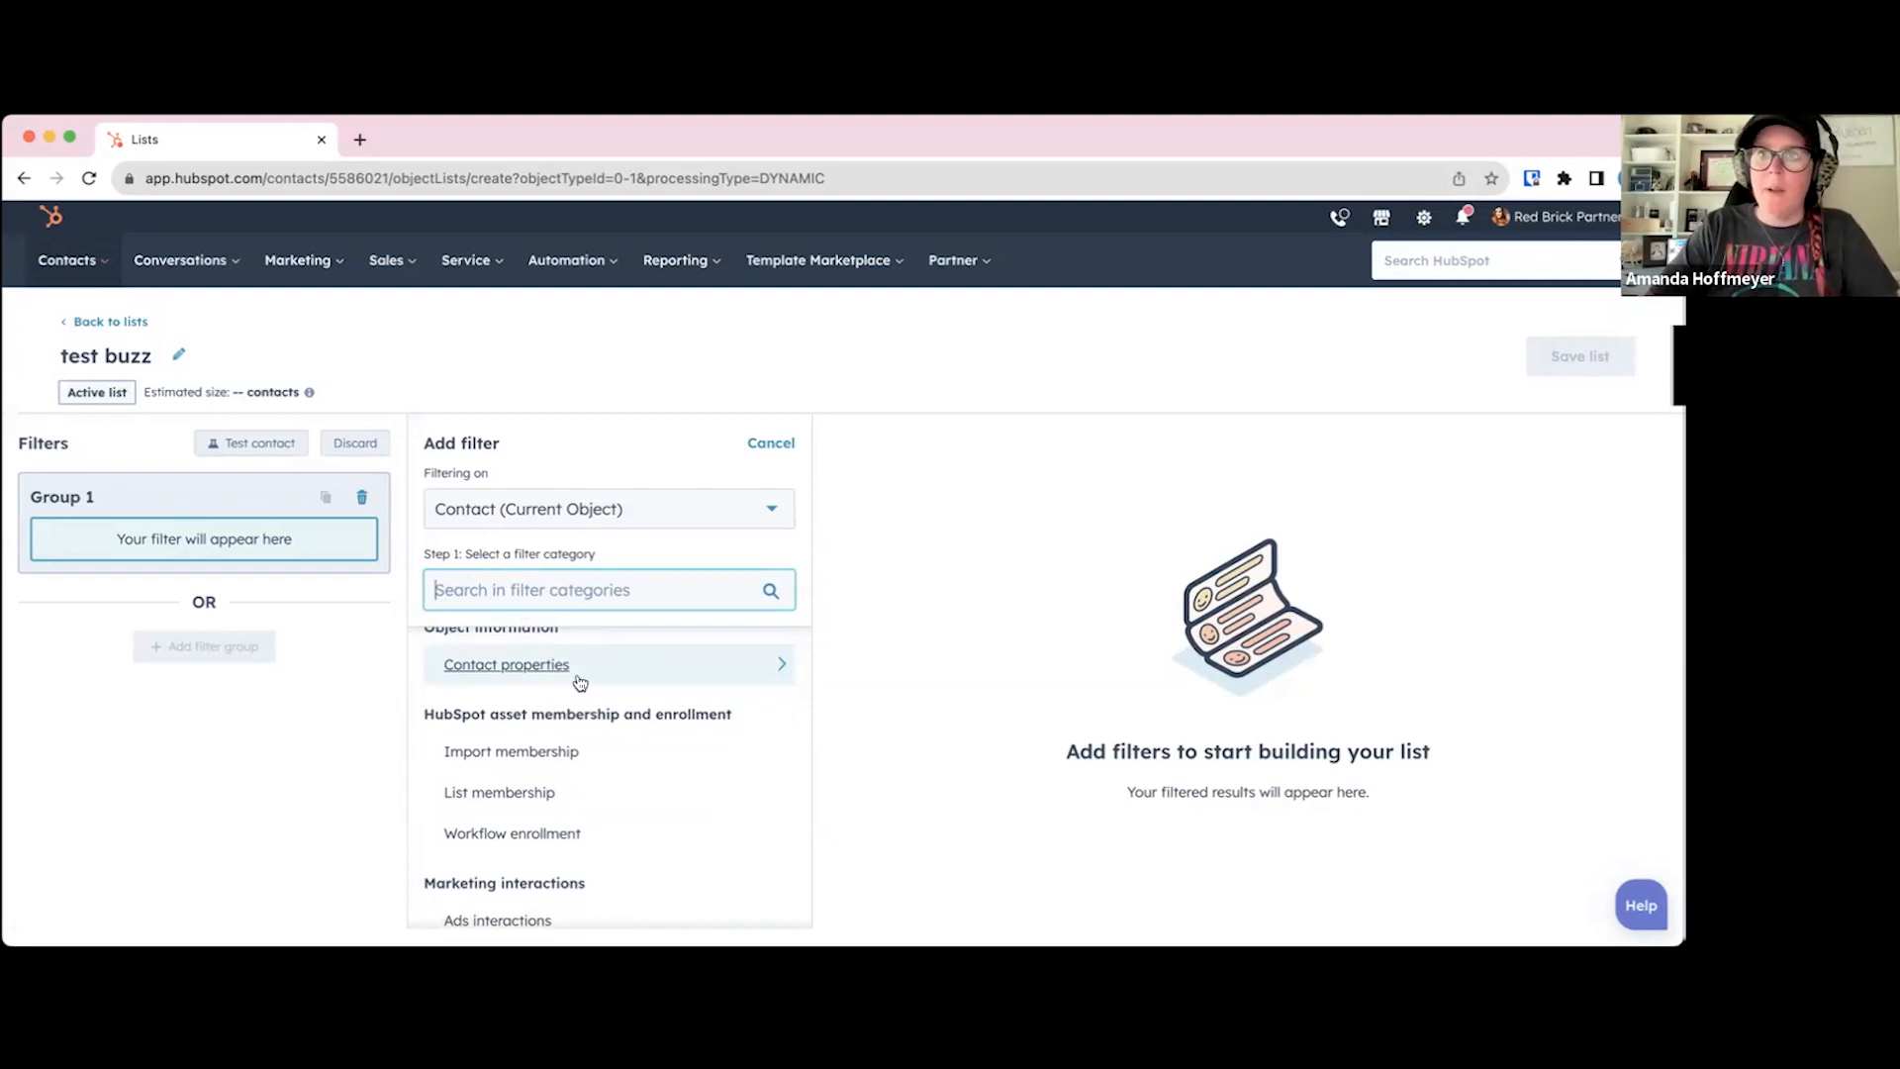
{"action": "scroll", "coordinate": [580, 683], "scroll_direction": "down", "scroll_amount": 1}
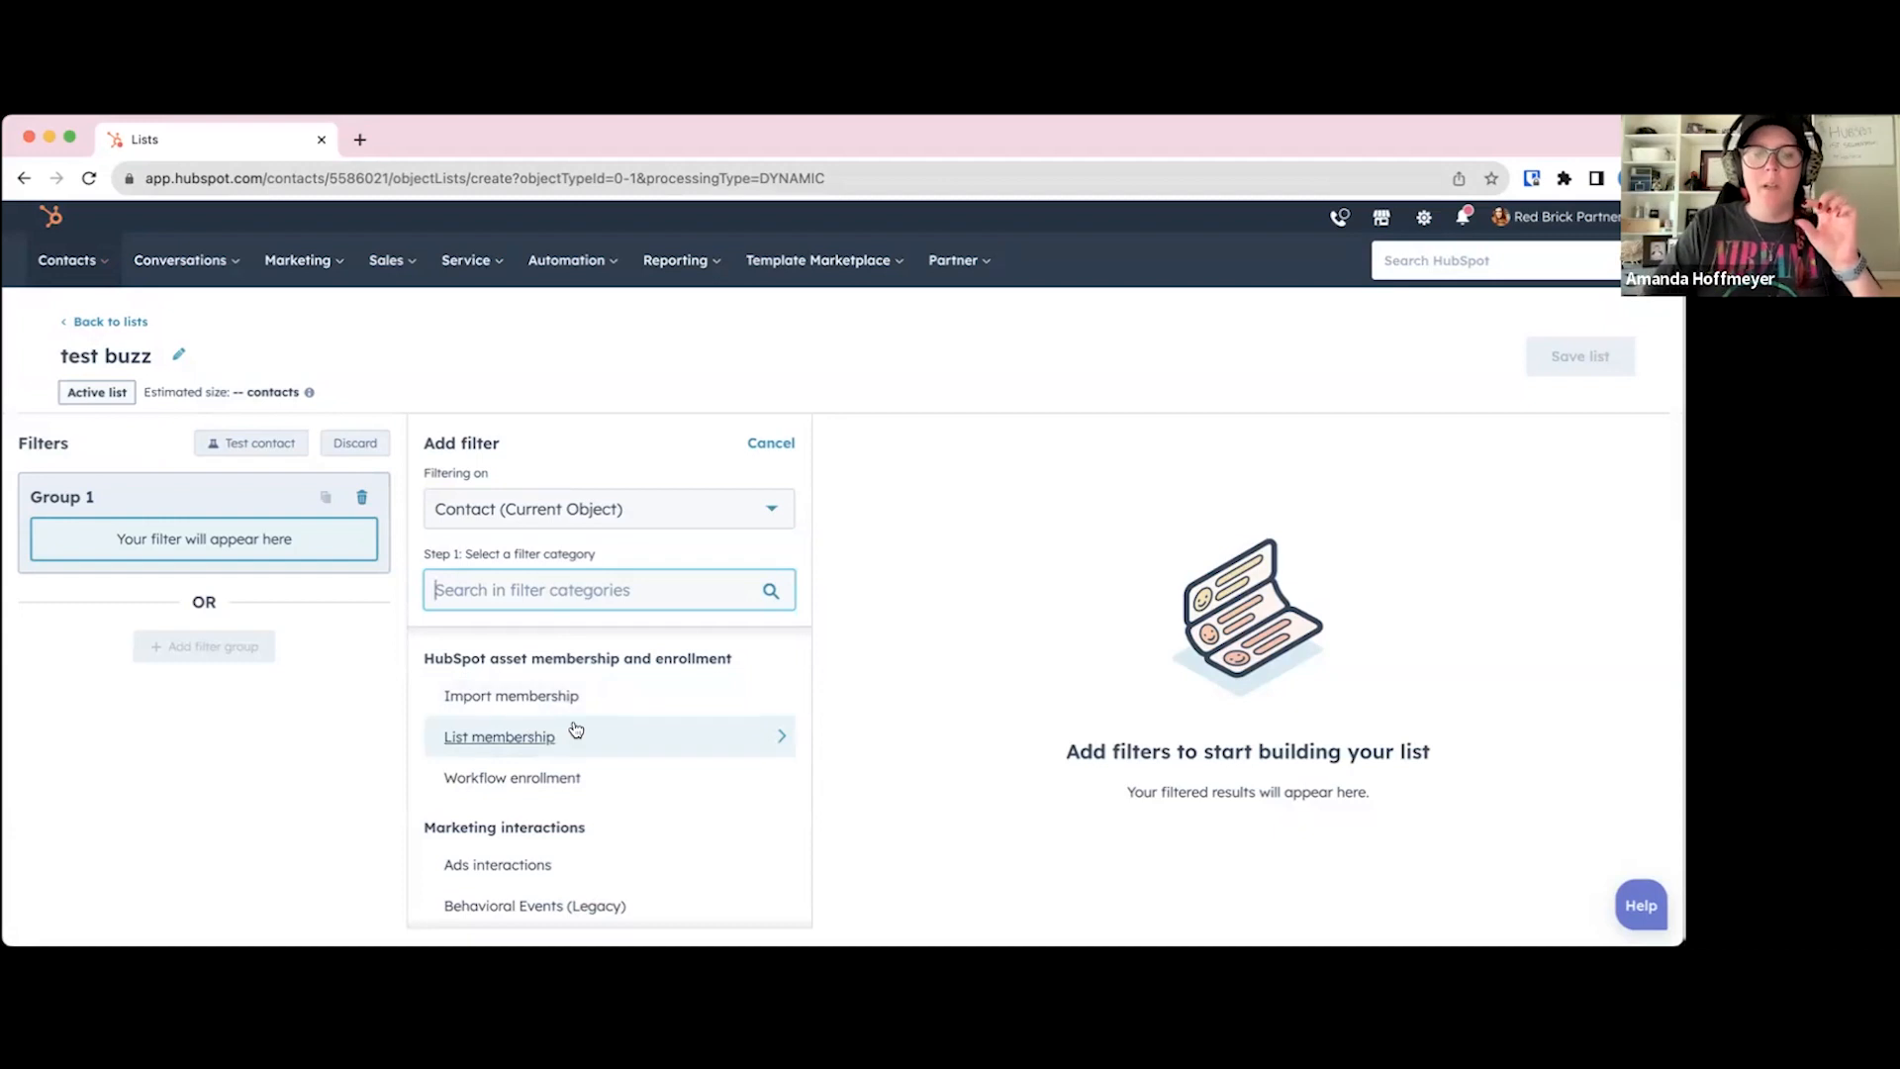
{"action": "scroll", "coordinate": [574, 728], "scroll_direction": "down", "scroll_amount": 2}
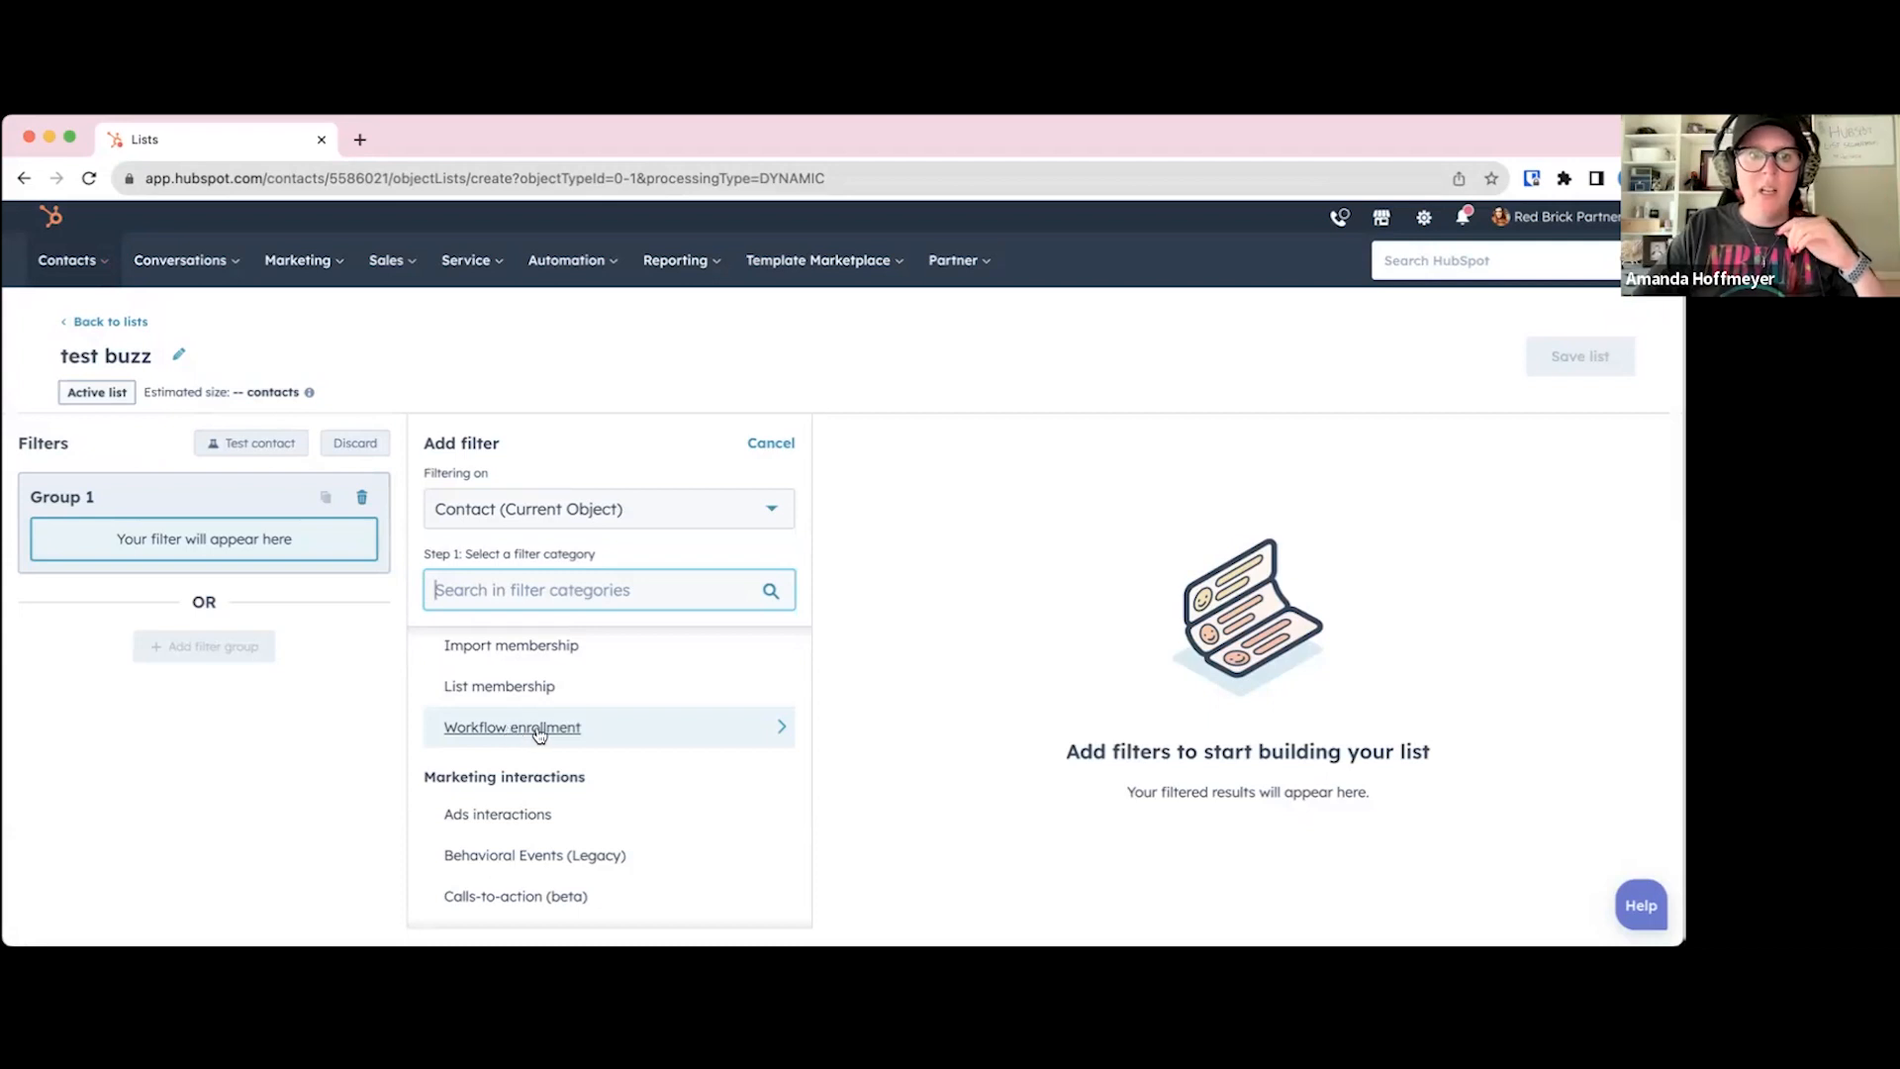
{"action": "scroll", "coordinate": [529, 732], "scroll_direction": "down", "scroll_amount": 2}
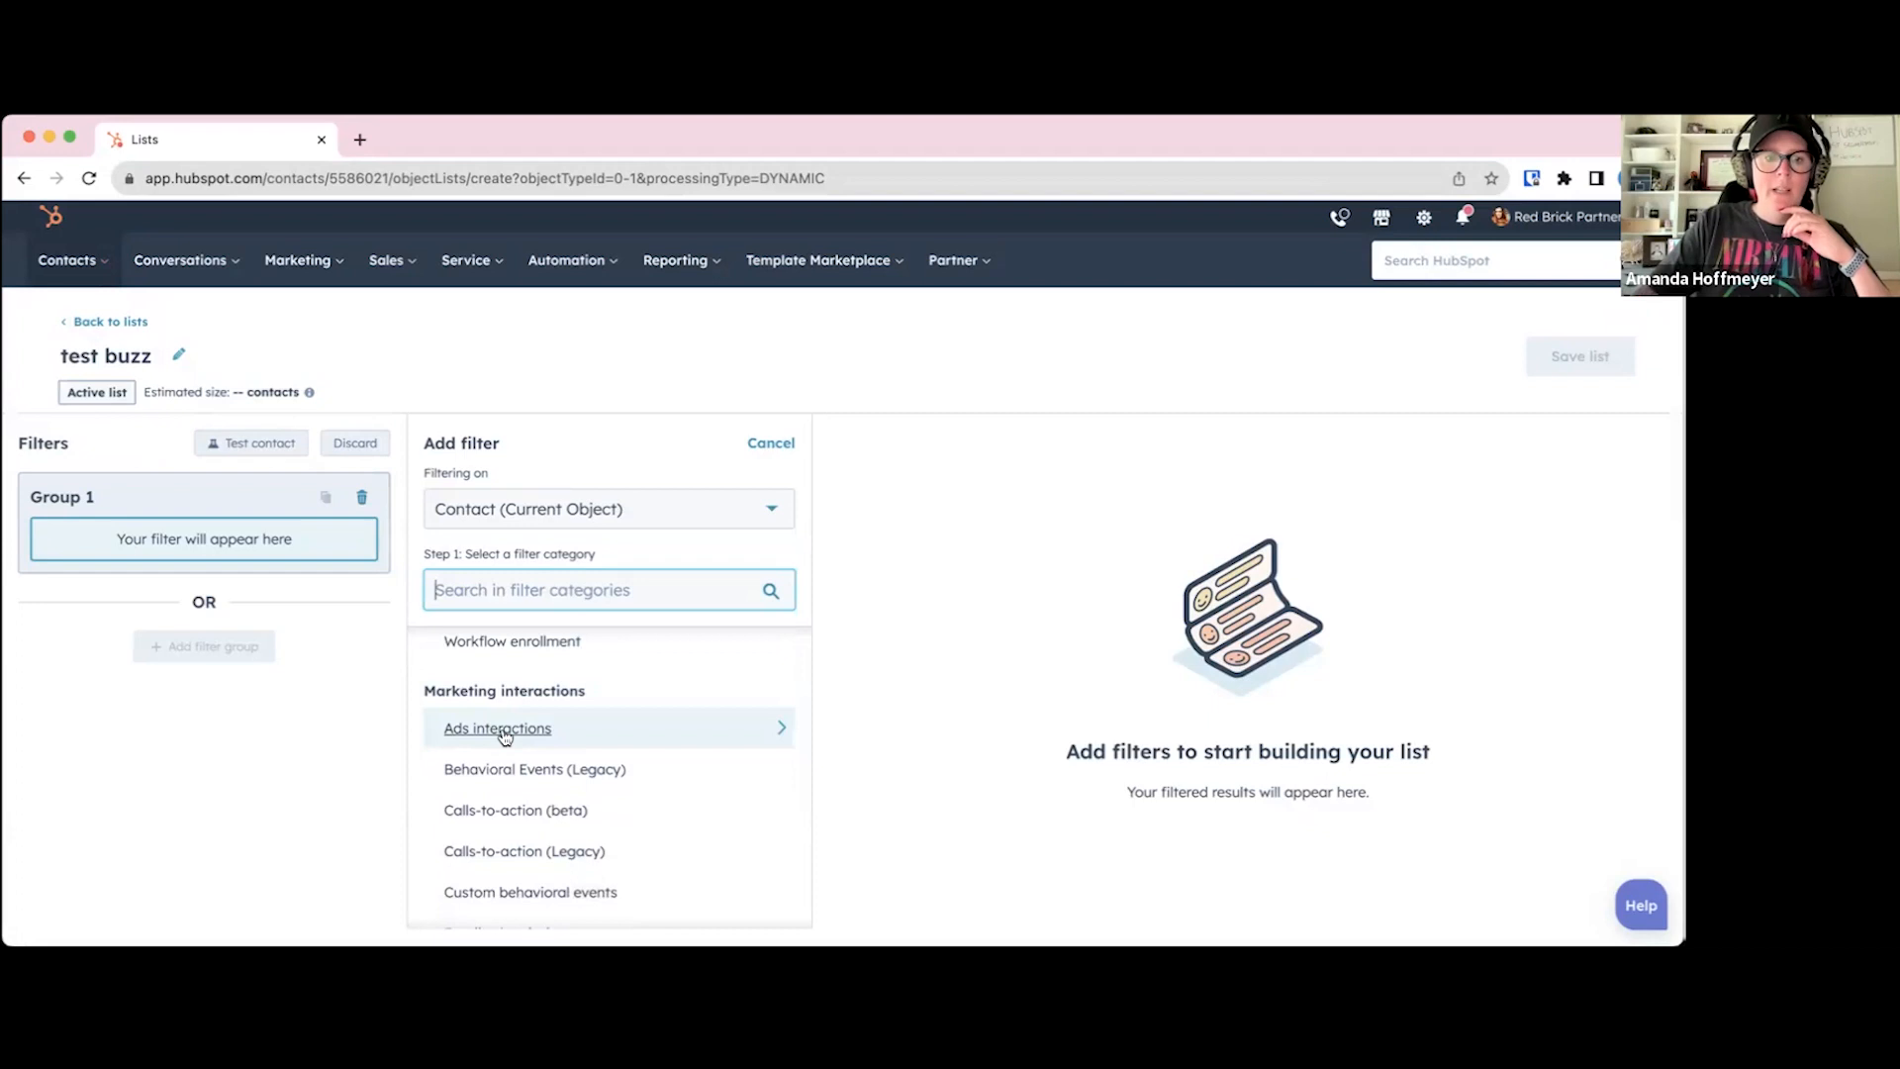
{"action": "scroll", "coordinate": [505, 736], "scroll_direction": "down", "scroll_amount": 1}
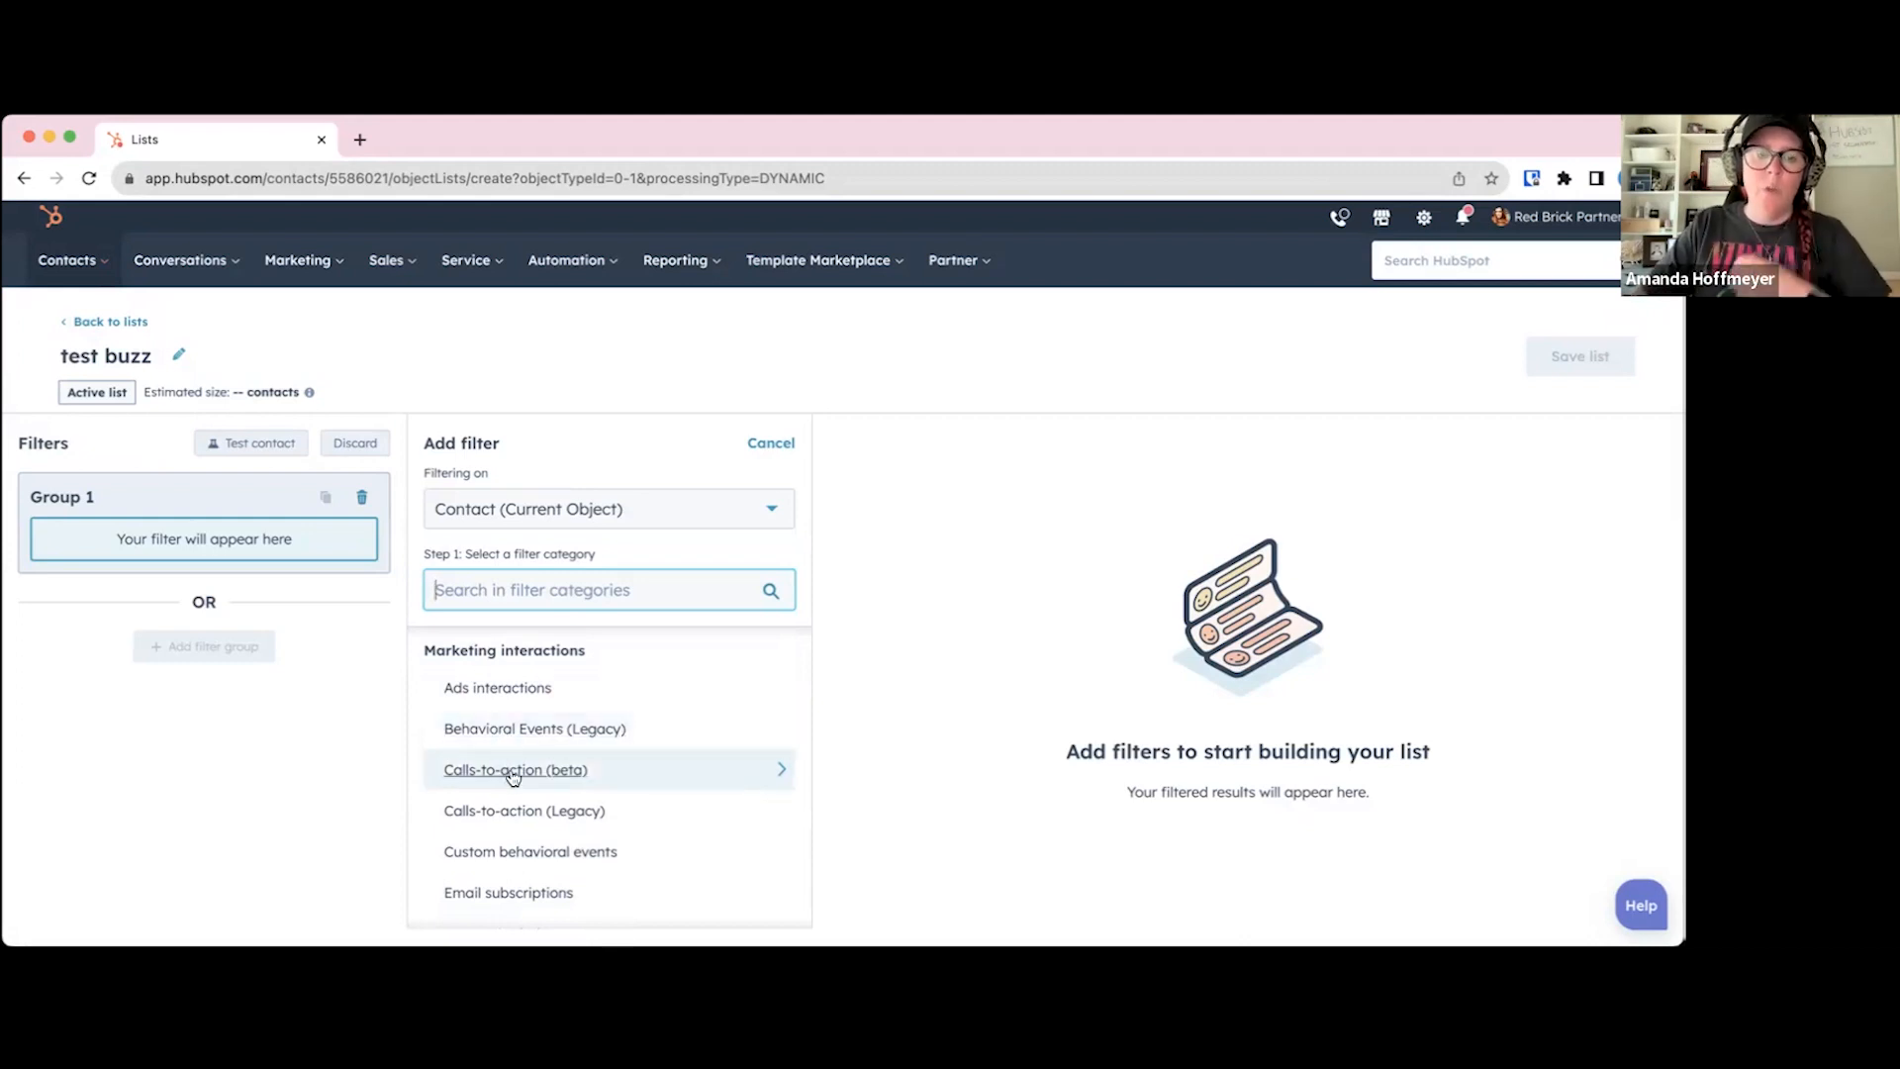
{"action": "scroll", "coordinate": [515, 776], "scroll_direction": "down", "scroll_amount": 2}
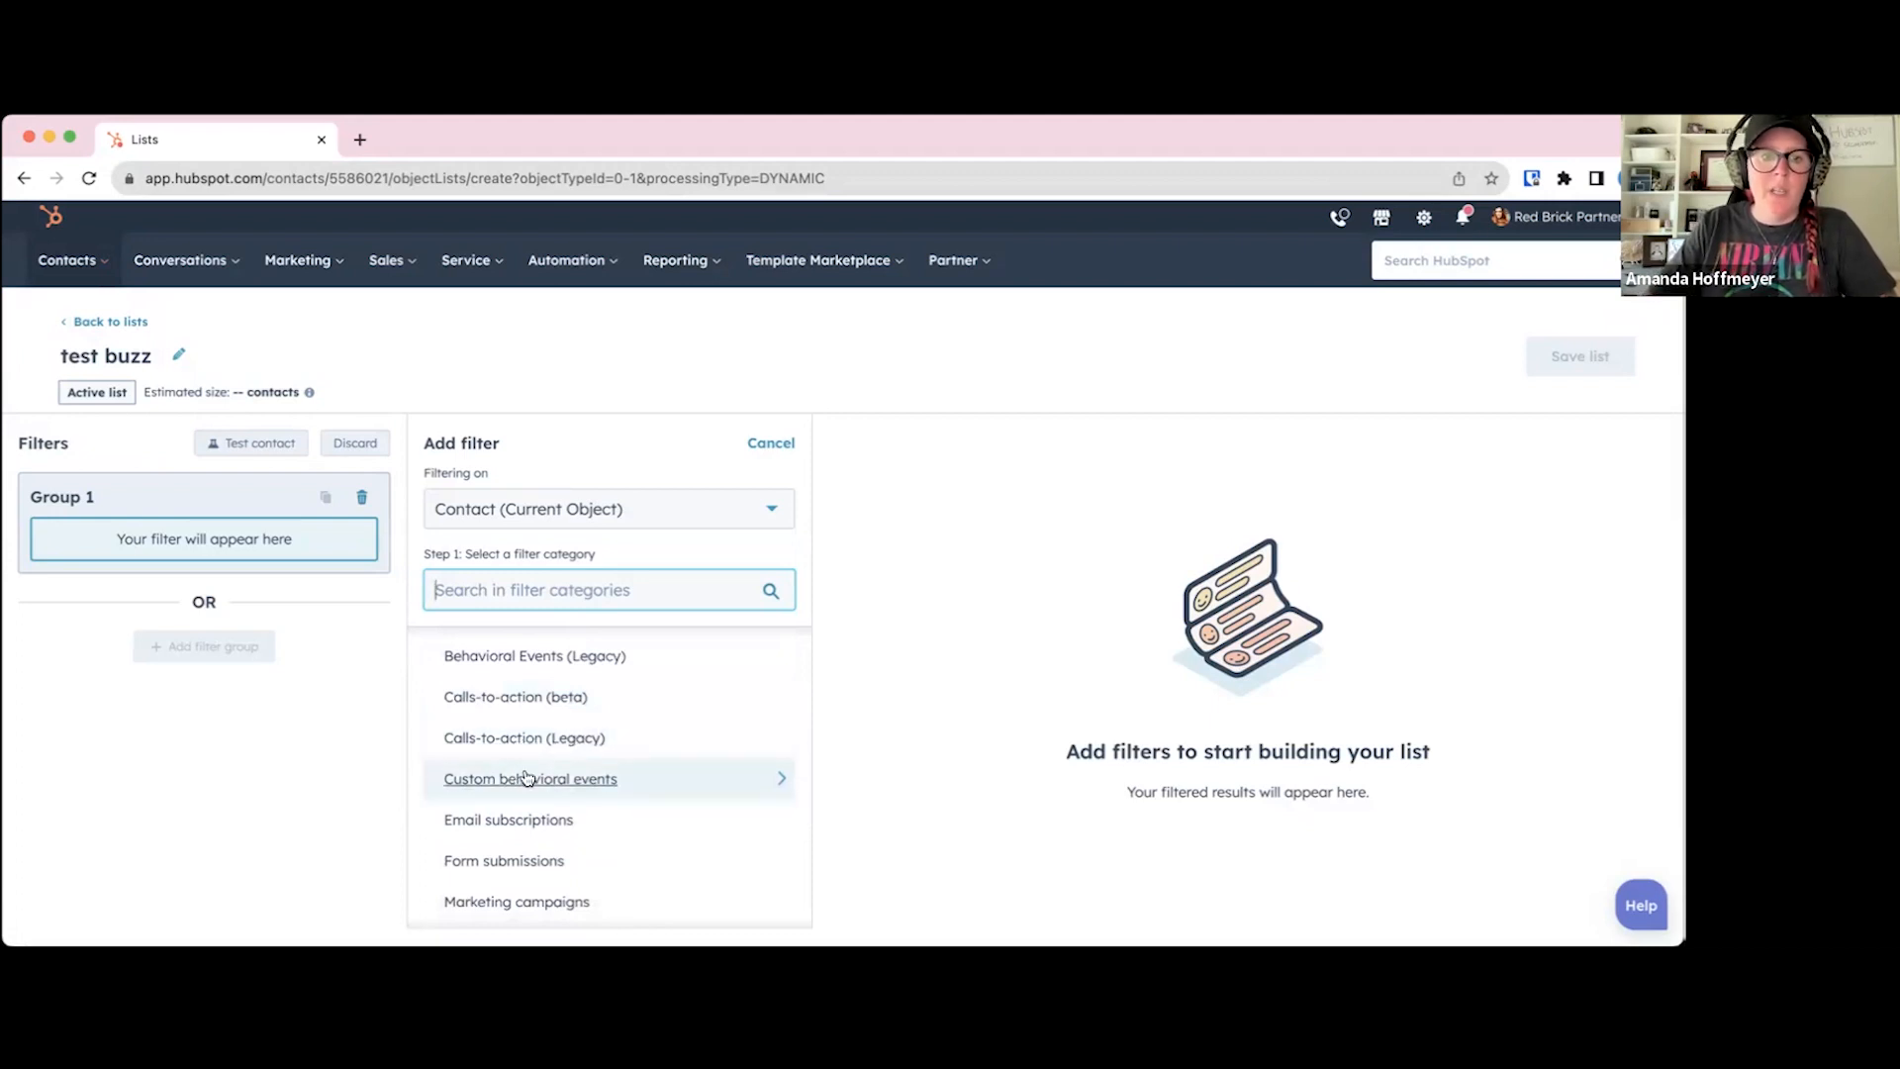
{"action": "scroll", "coordinate": [526, 775], "scroll_direction": "down", "scroll_amount": 1}
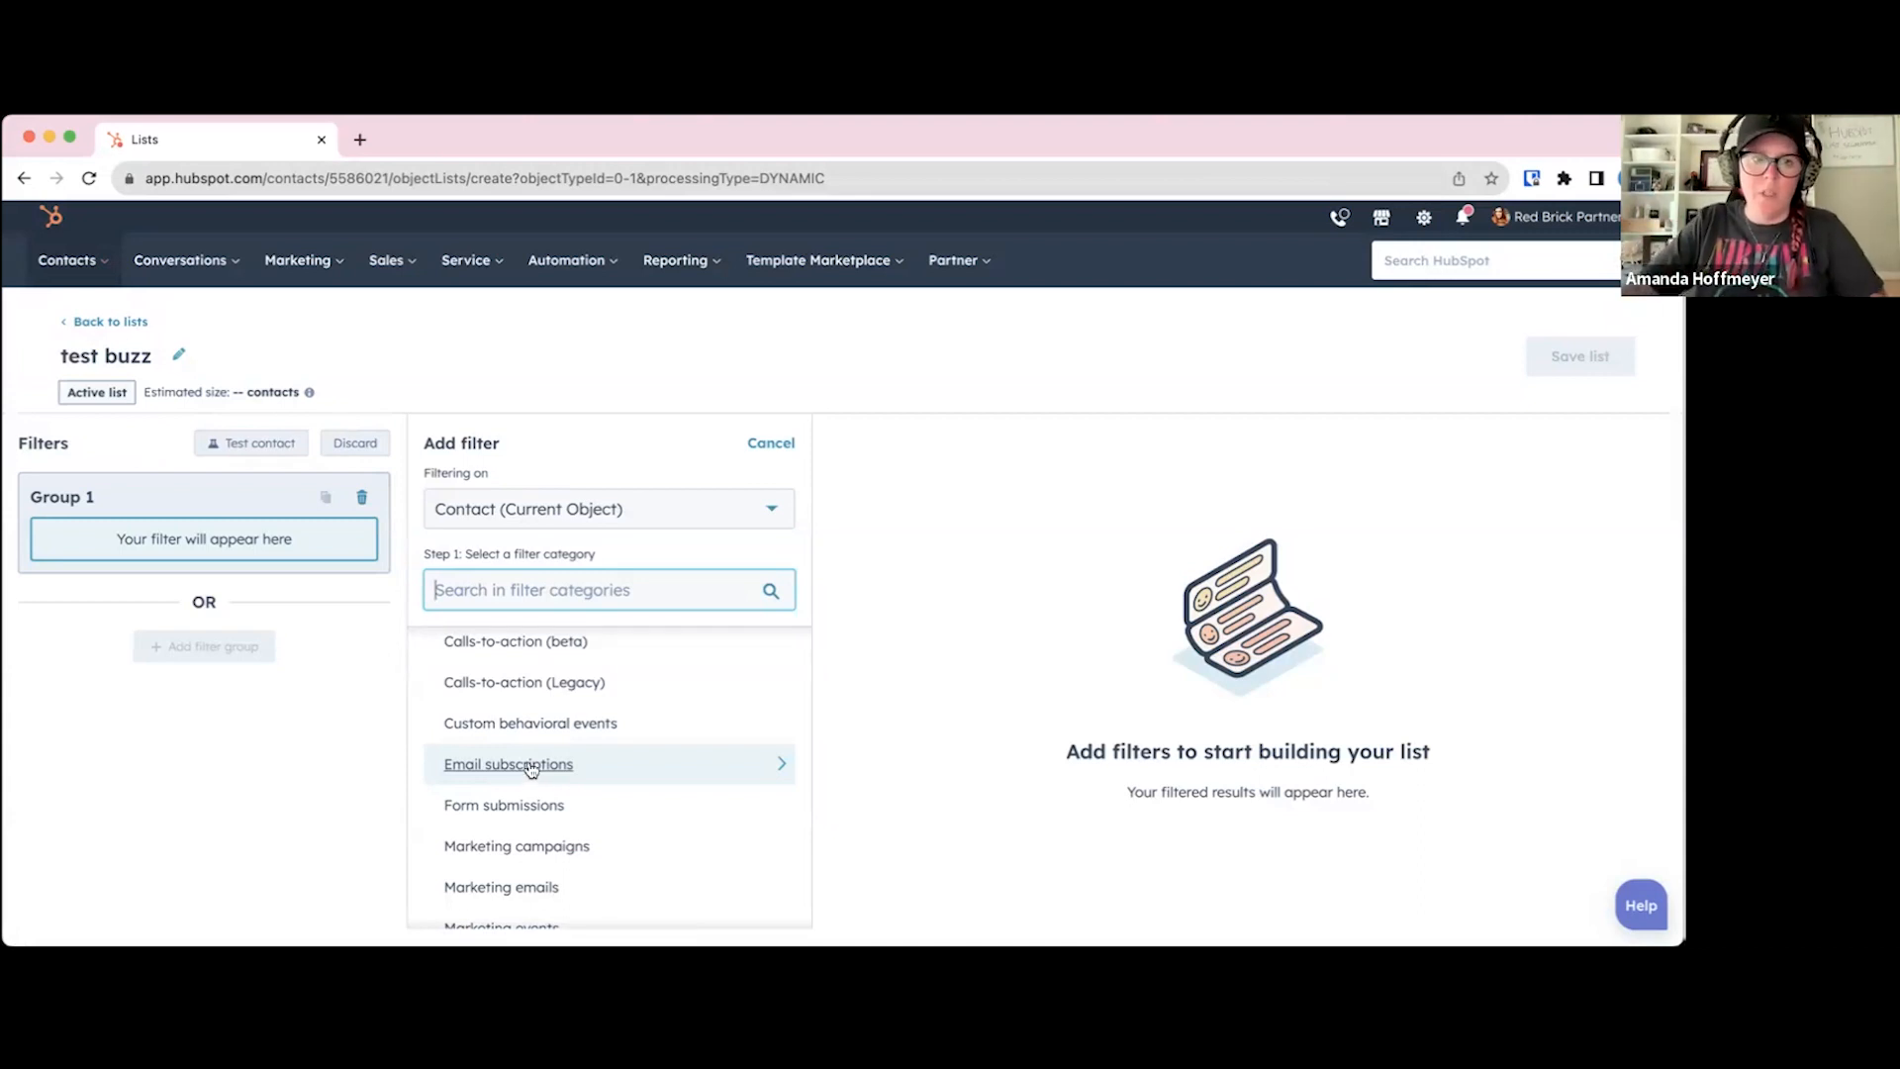
{"action": "scroll", "coordinate": [531, 769], "scroll_direction": "down", "scroll_amount": 2}
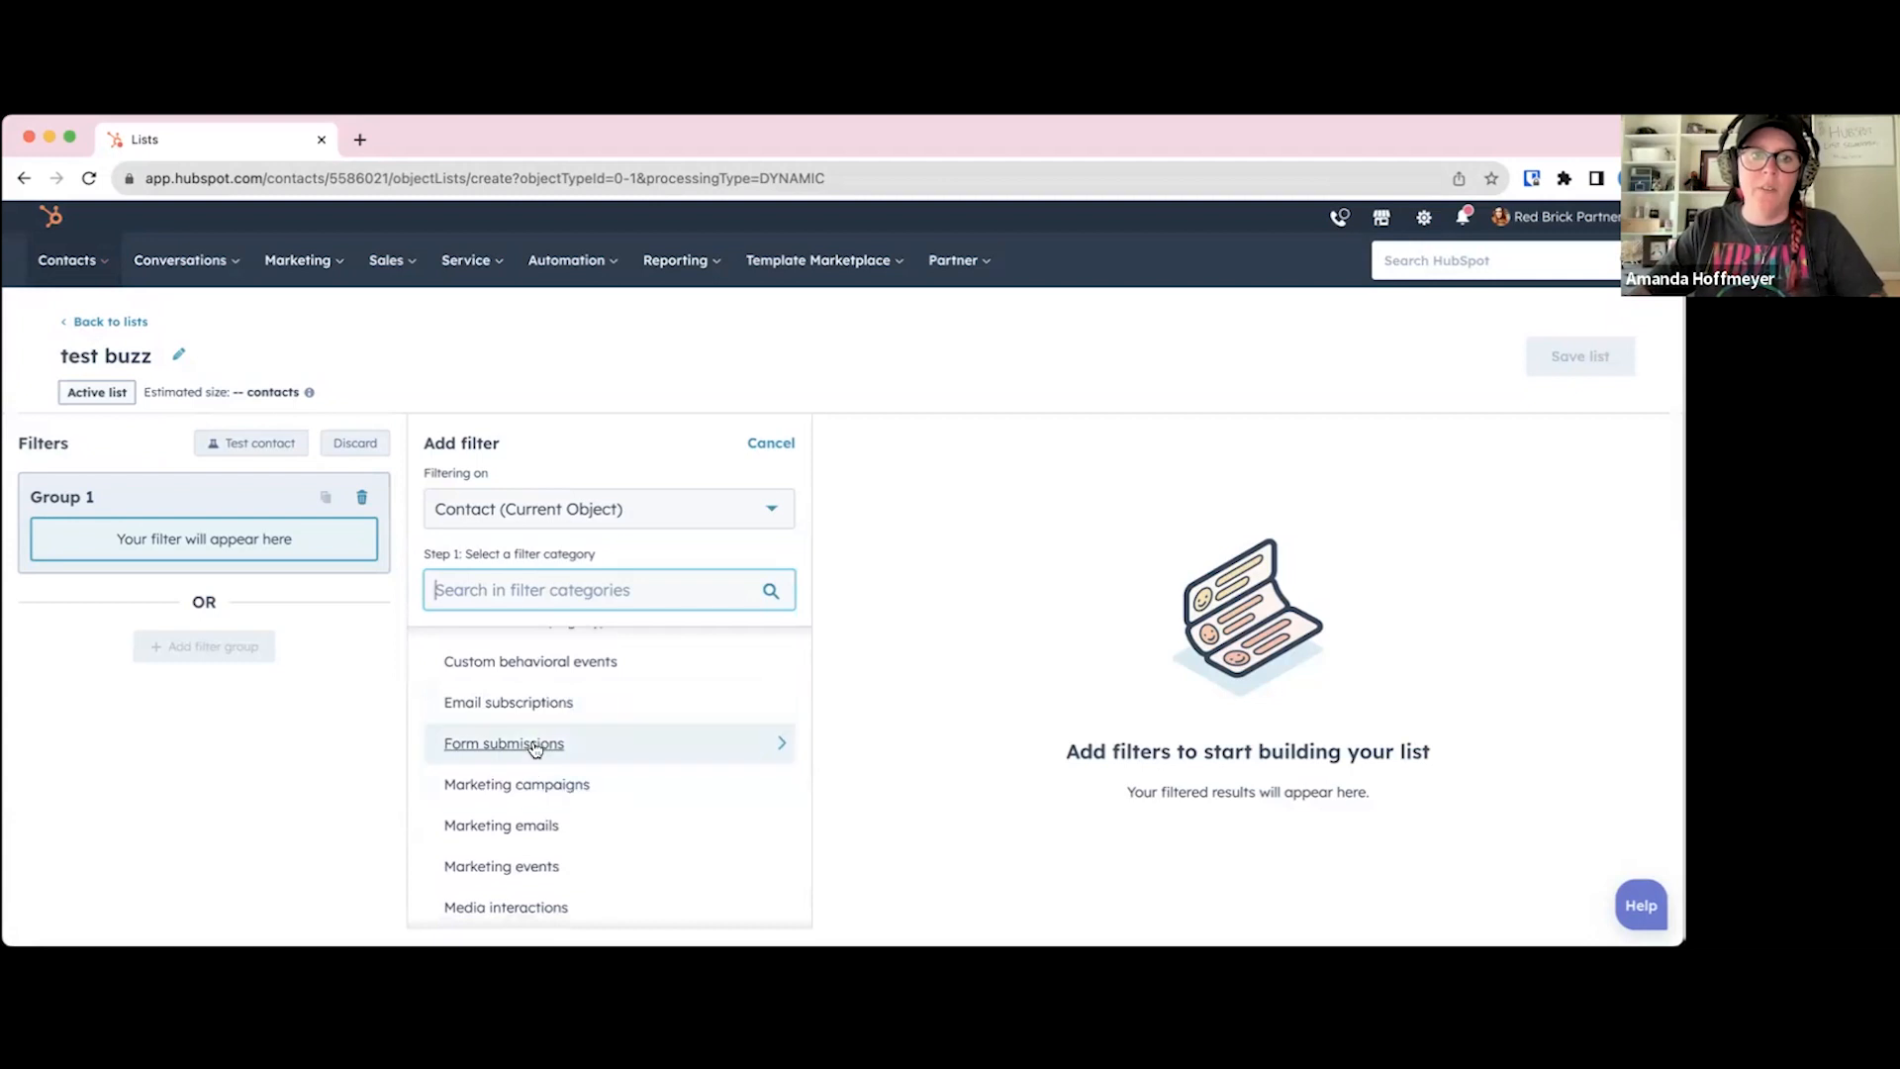
{"action": "scroll", "coordinate": [535, 747], "scroll_direction": "down", "scroll_amount": 1}
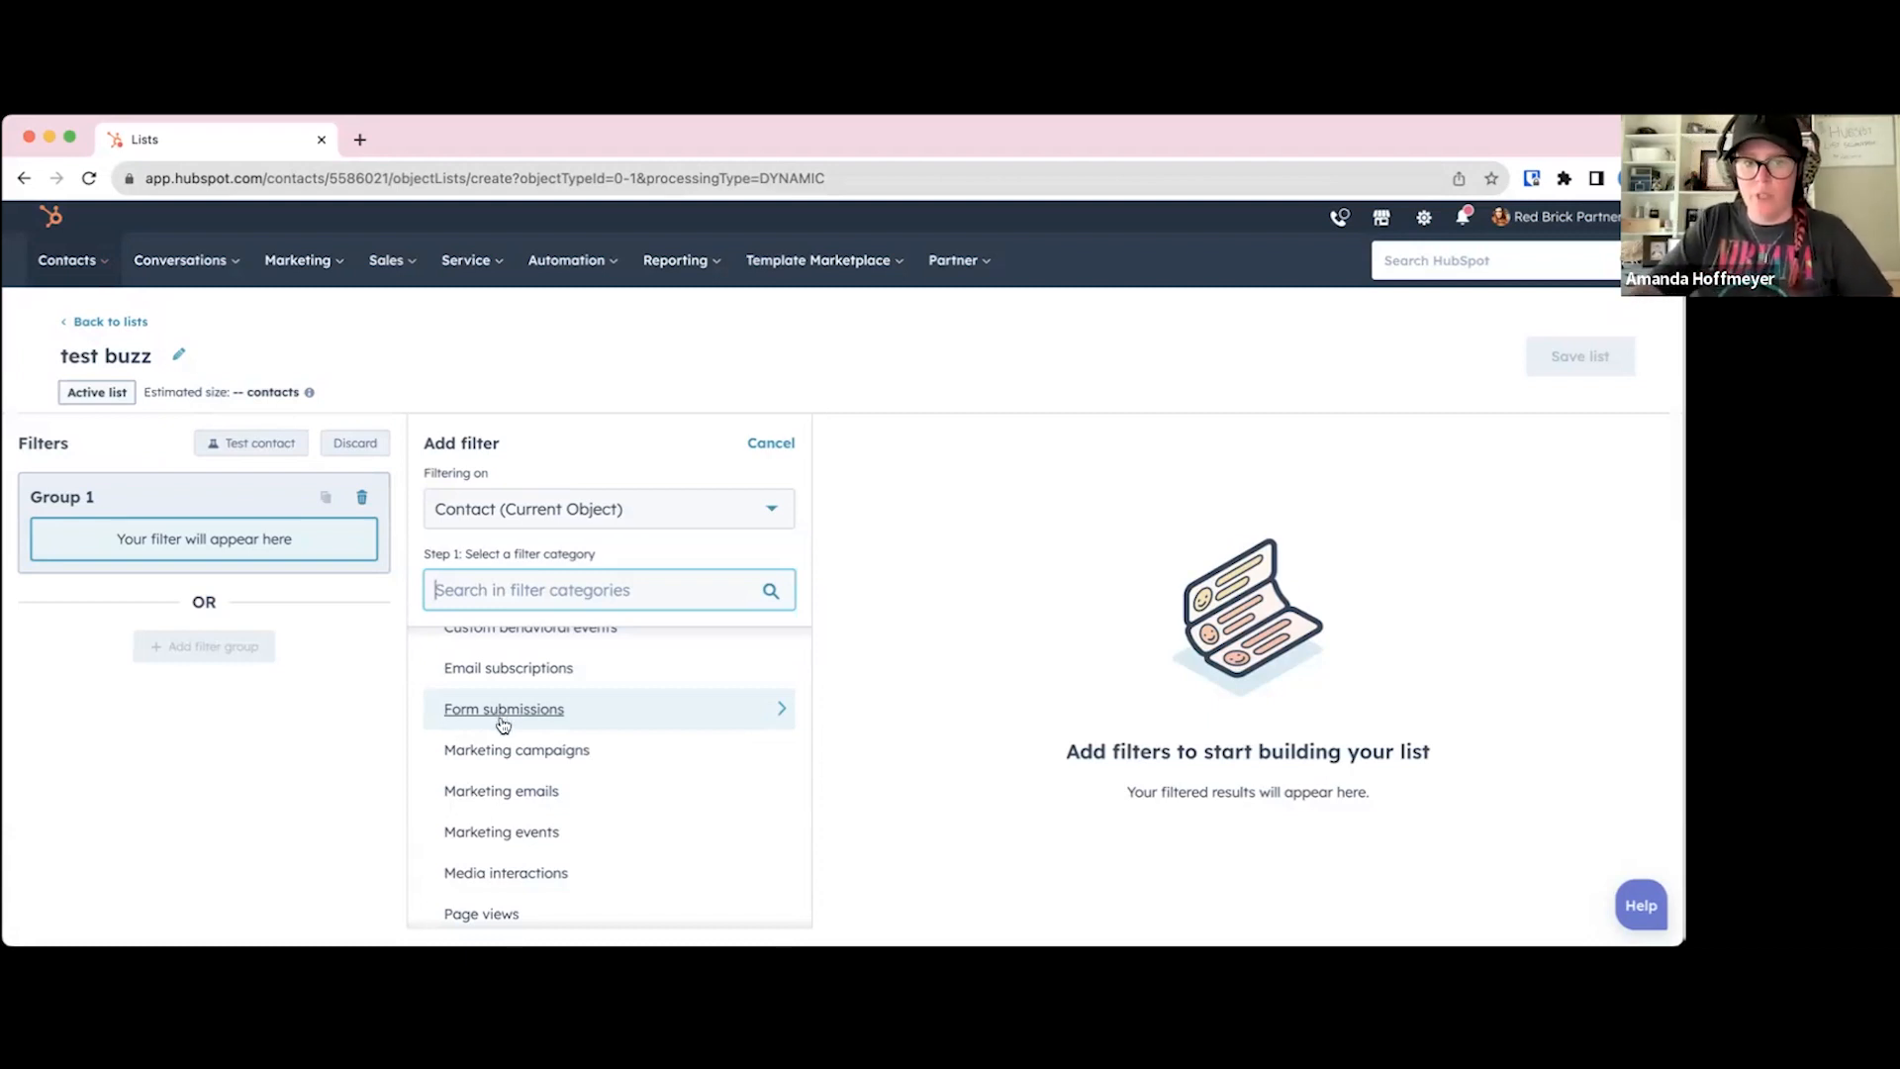
{"action": "scroll", "coordinate": [503, 724], "scroll_direction": "down", "scroll_amount": 2}
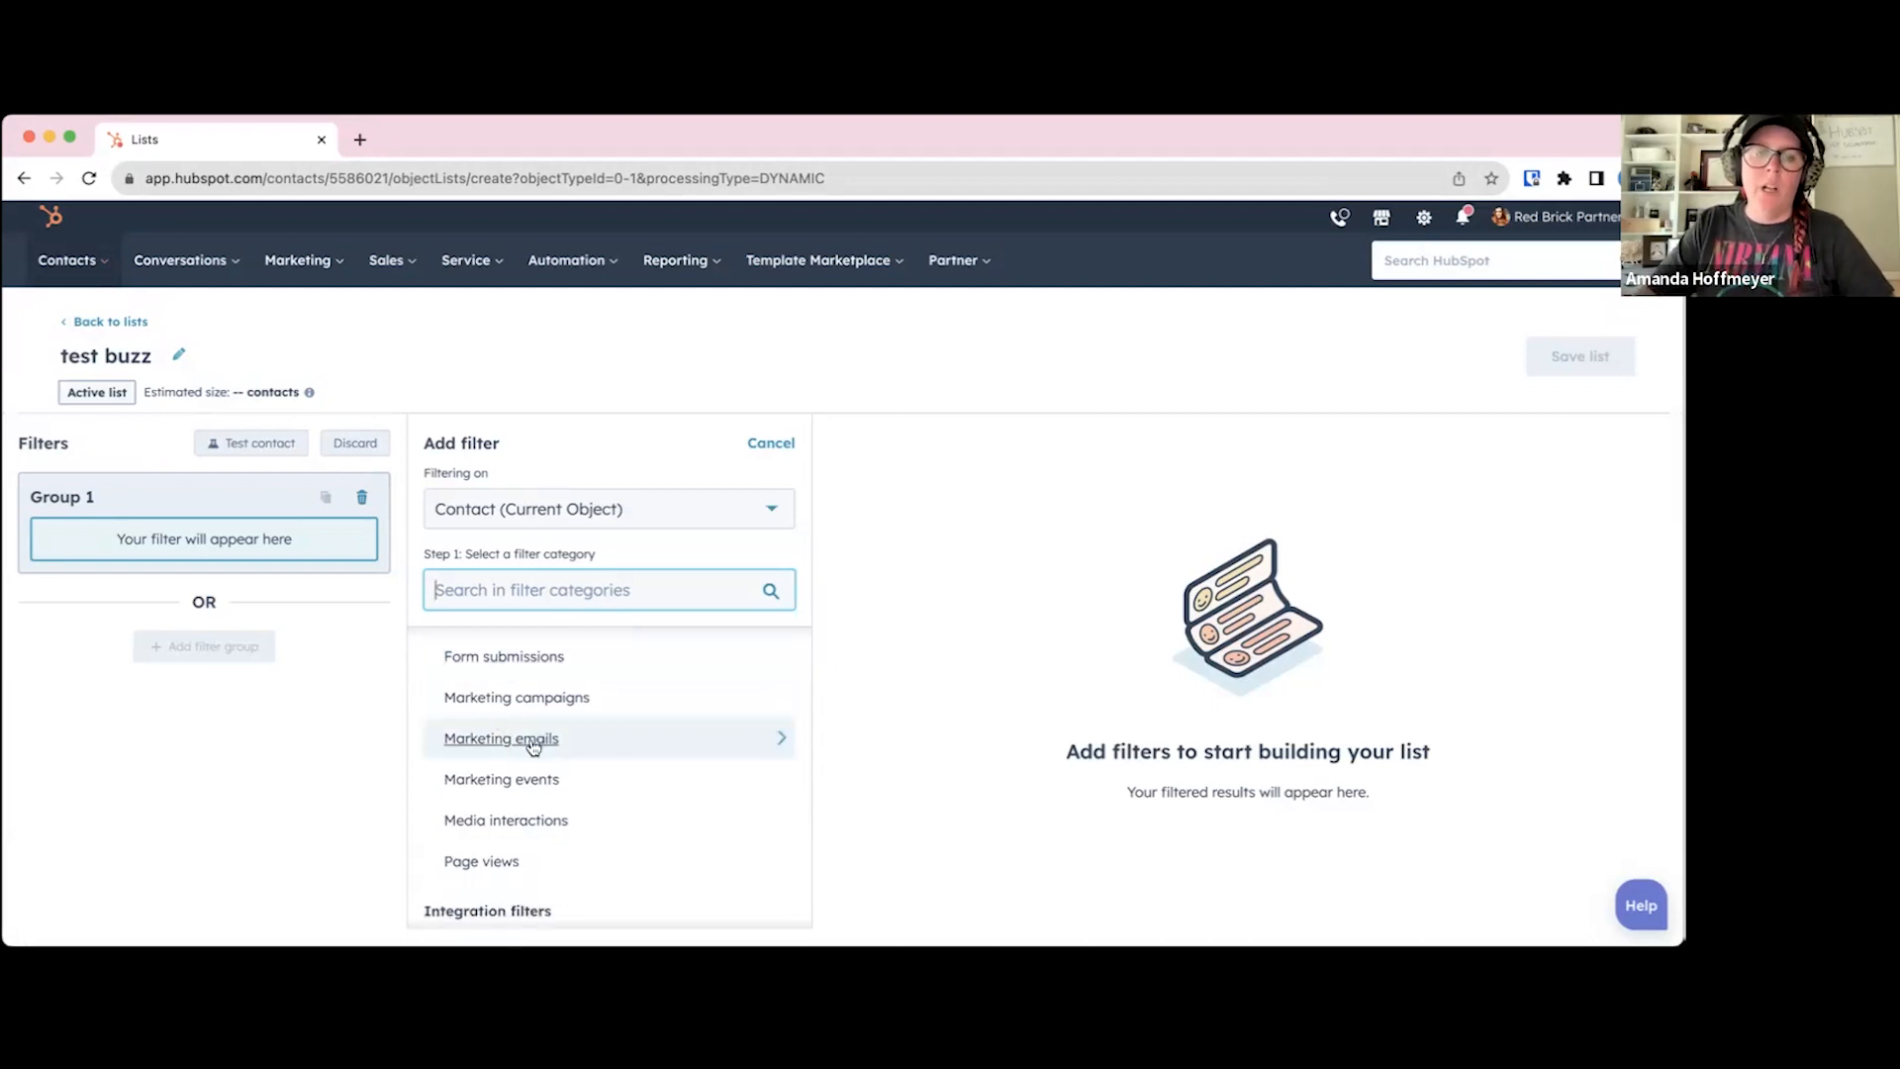
{"action": "scroll", "coordinate": [532, 744], "scroll_direction": "down", "scroll_amount": 1}
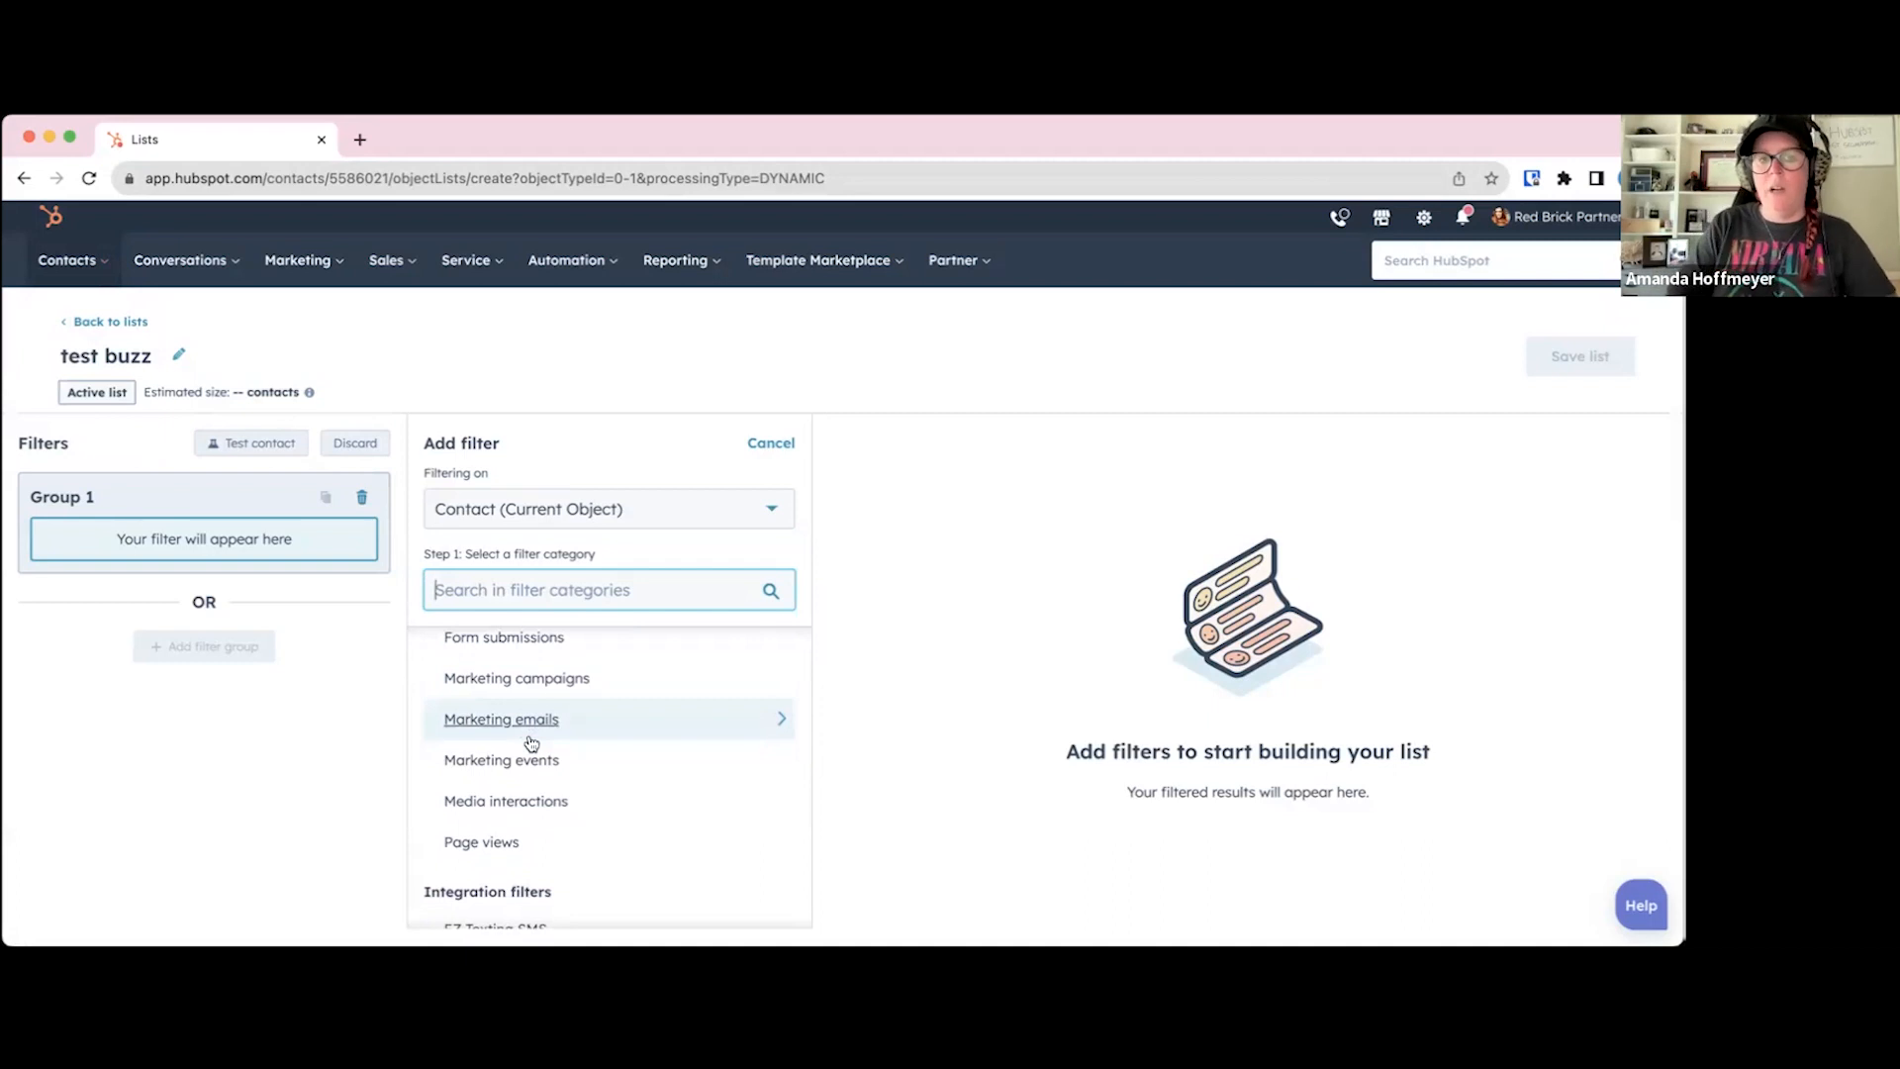
{"action": "scroll", "coordinate": [532, 743], "scroll_direction": "down", "scroll_amount": 2}
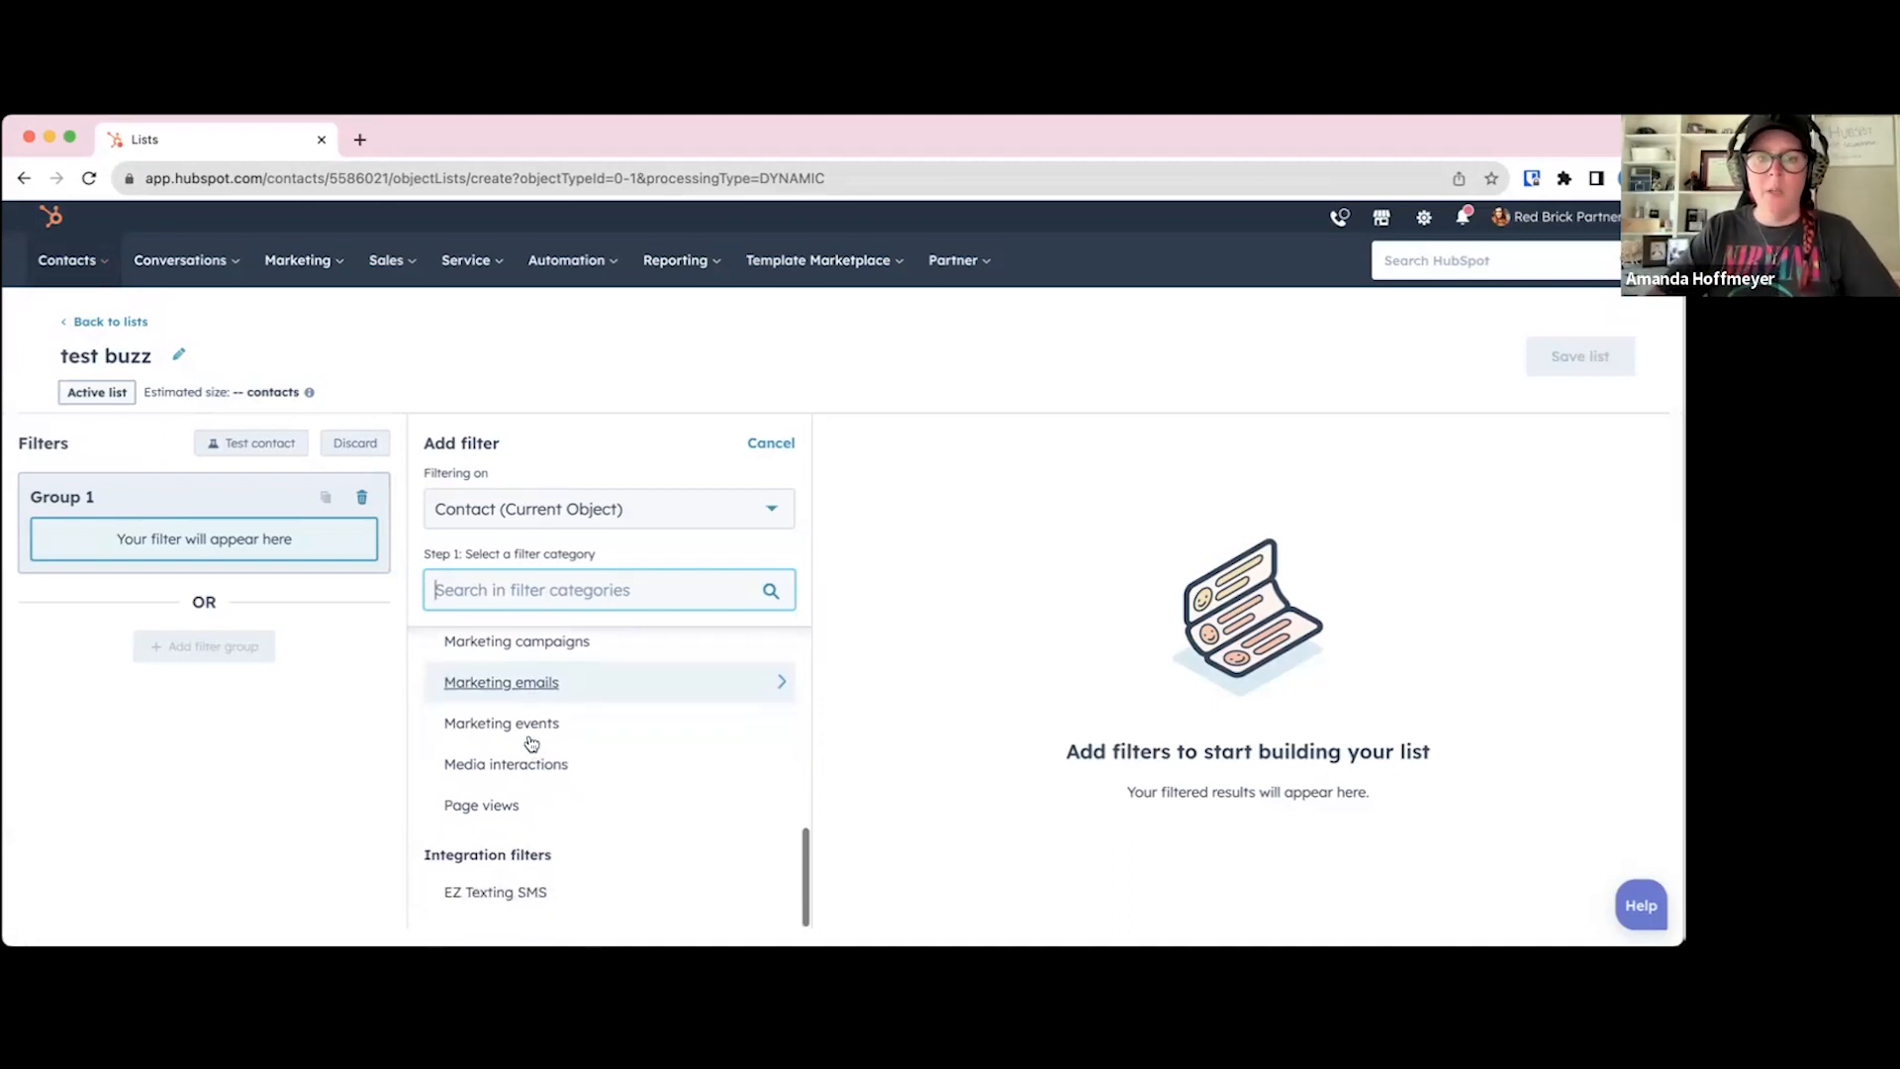
{"action": "scroll", "coordinate": [529, 757], "scroll_direction": "down", "scroll_amount": 1}
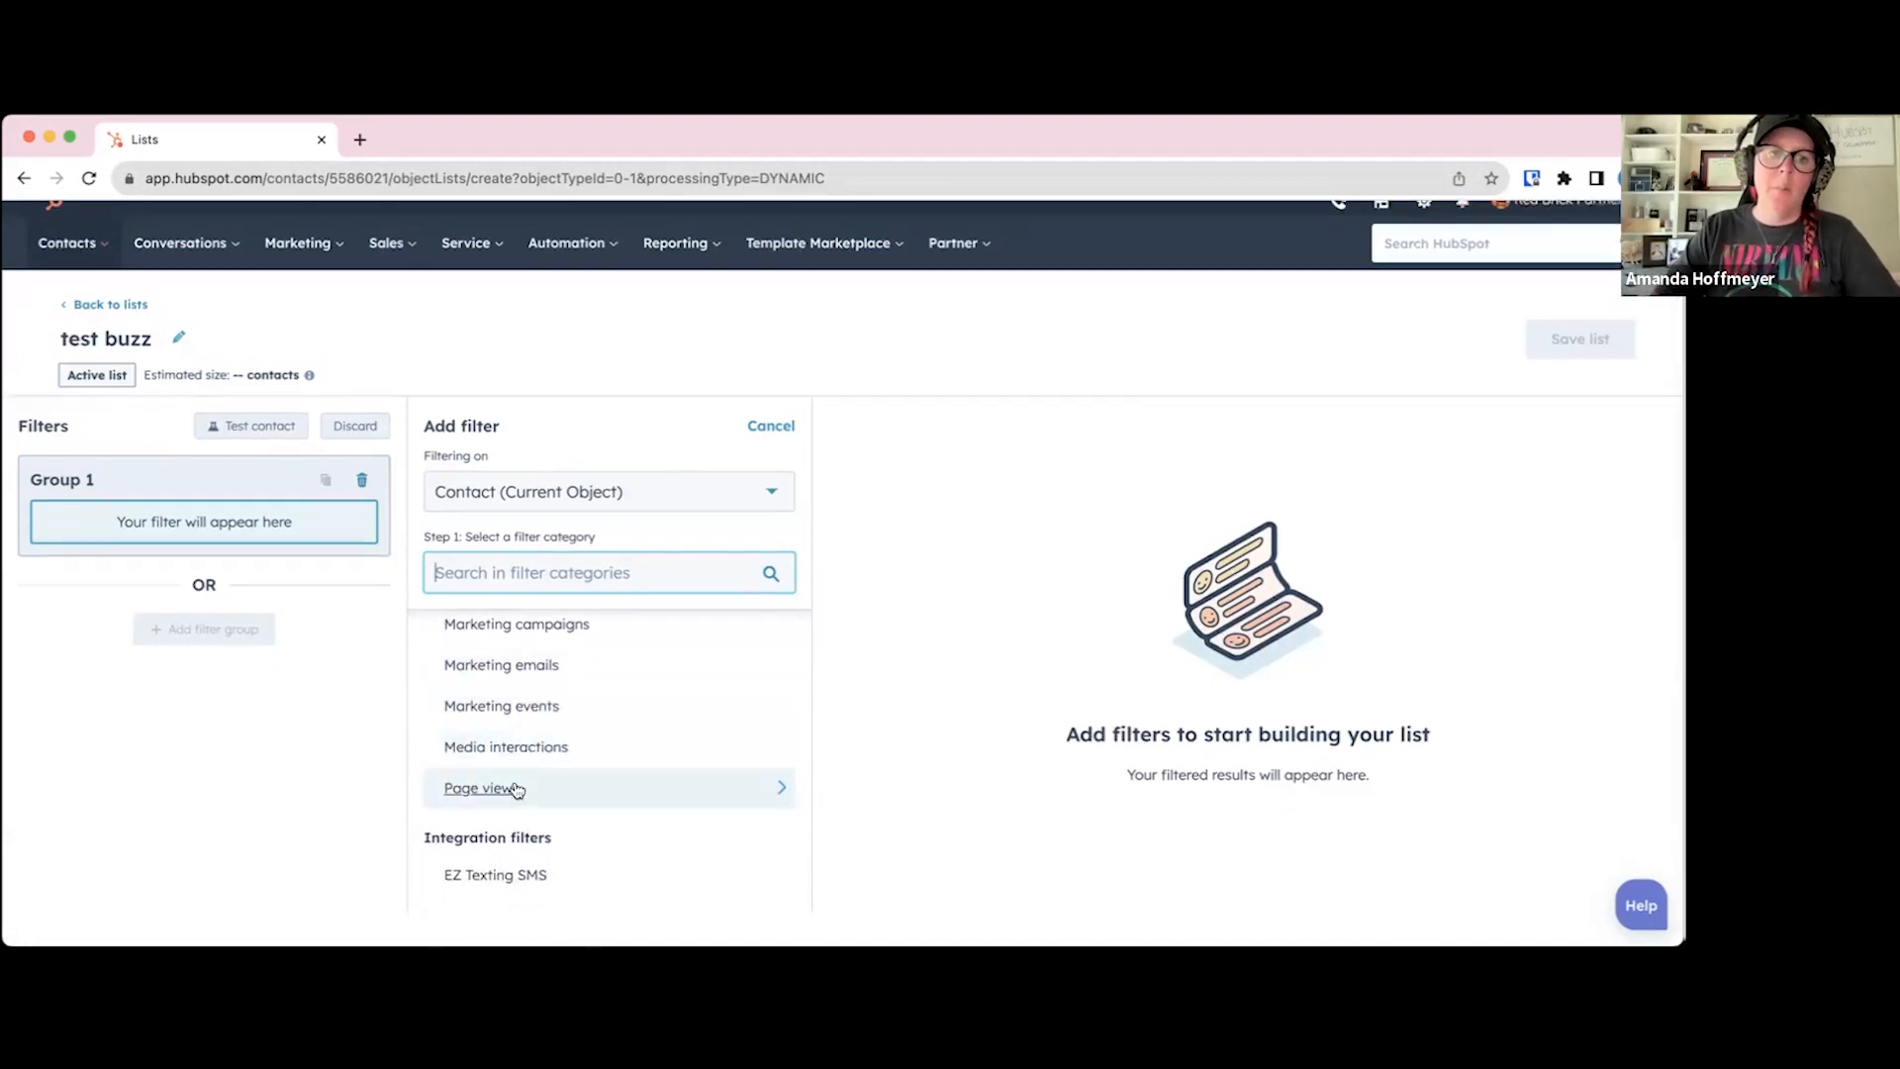
{"action": "scroll", "coordinate": [520, 786], "scroll_direction": "down", "scroll_amount": 1}
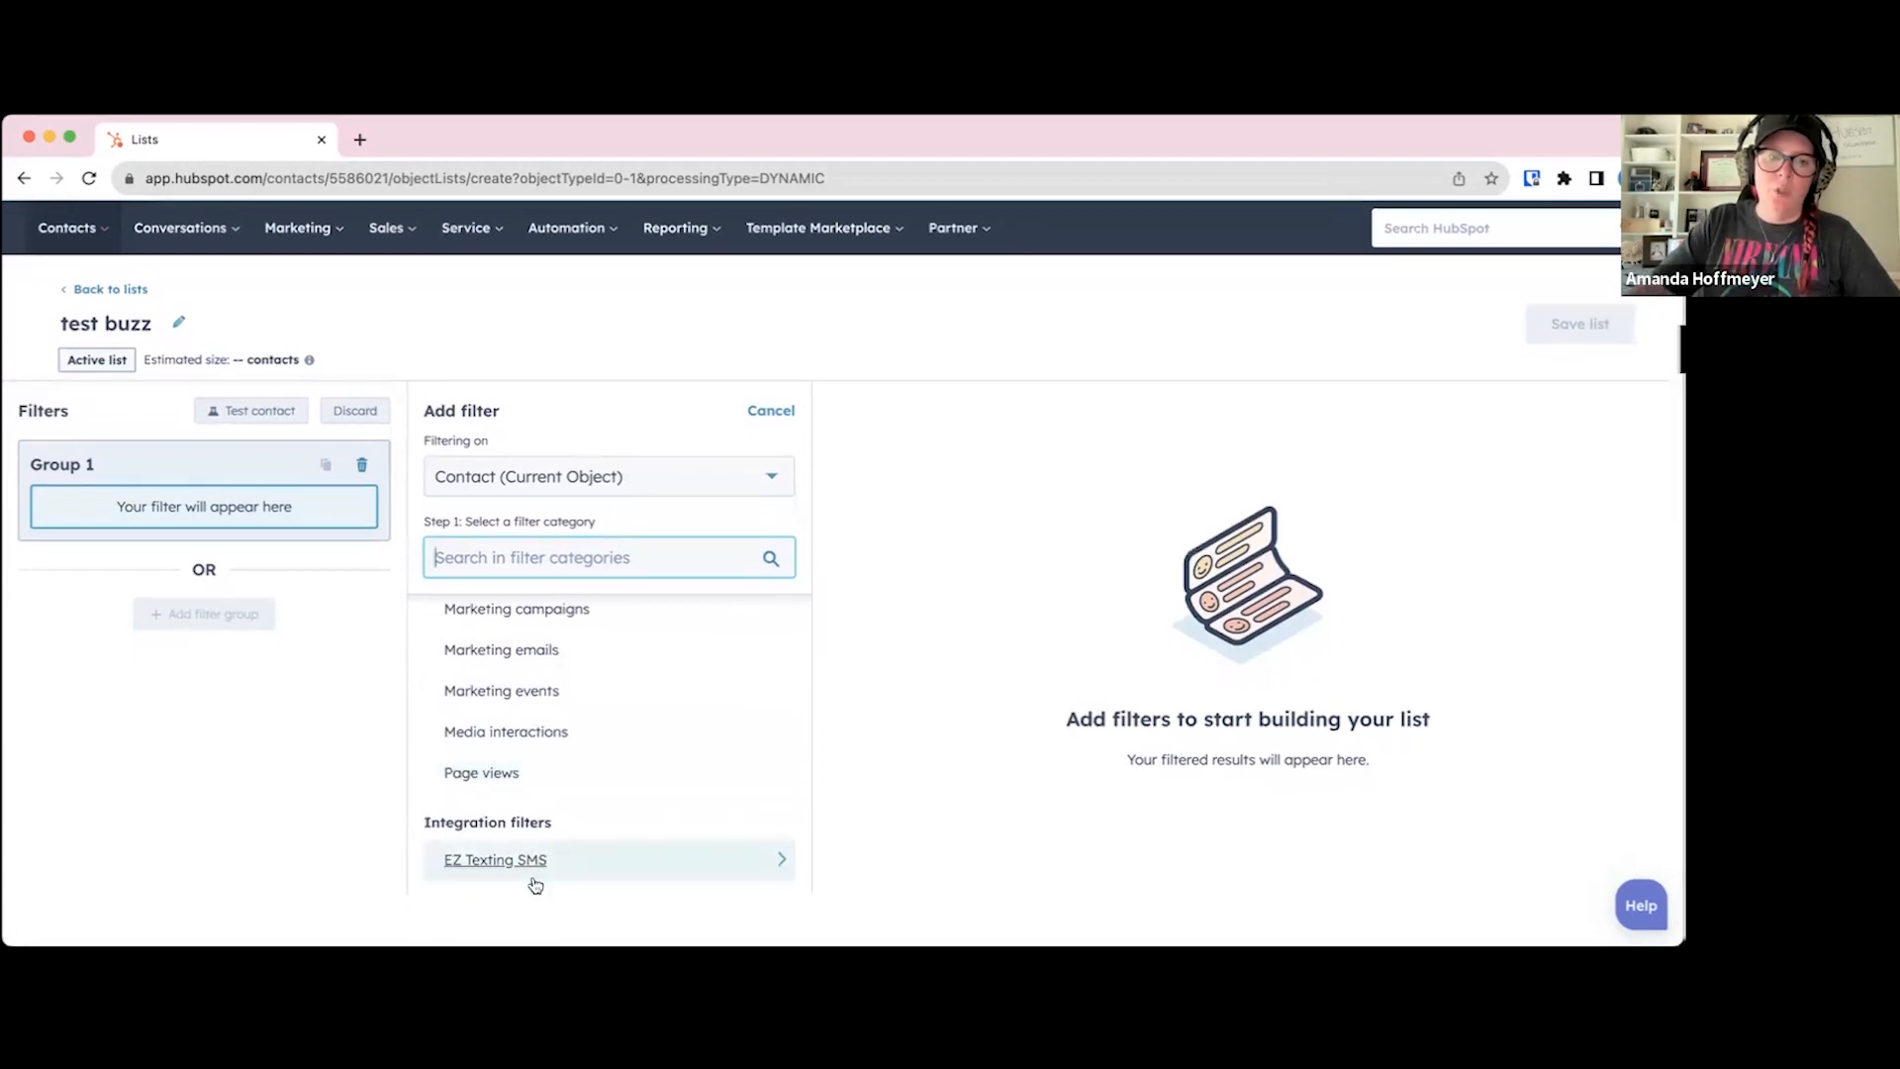